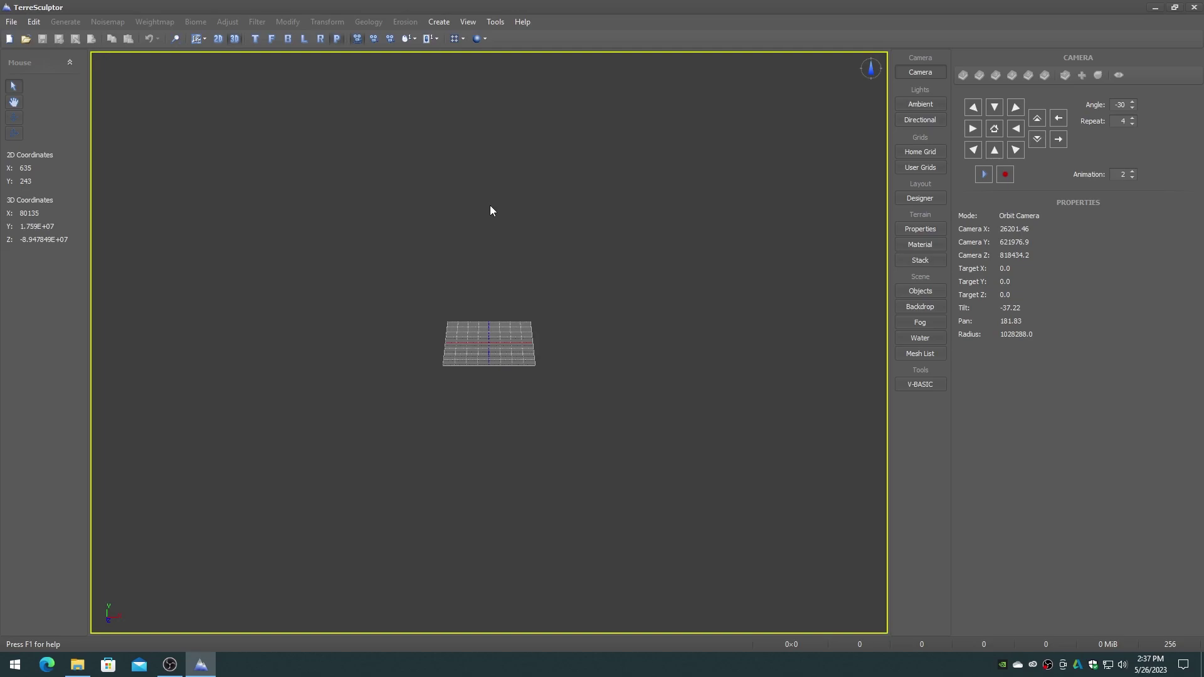
Step: Open the Tools menu listing TerreSculptor's tools and utilities
{"action": "left_click", "coordinate": [495, 22]}
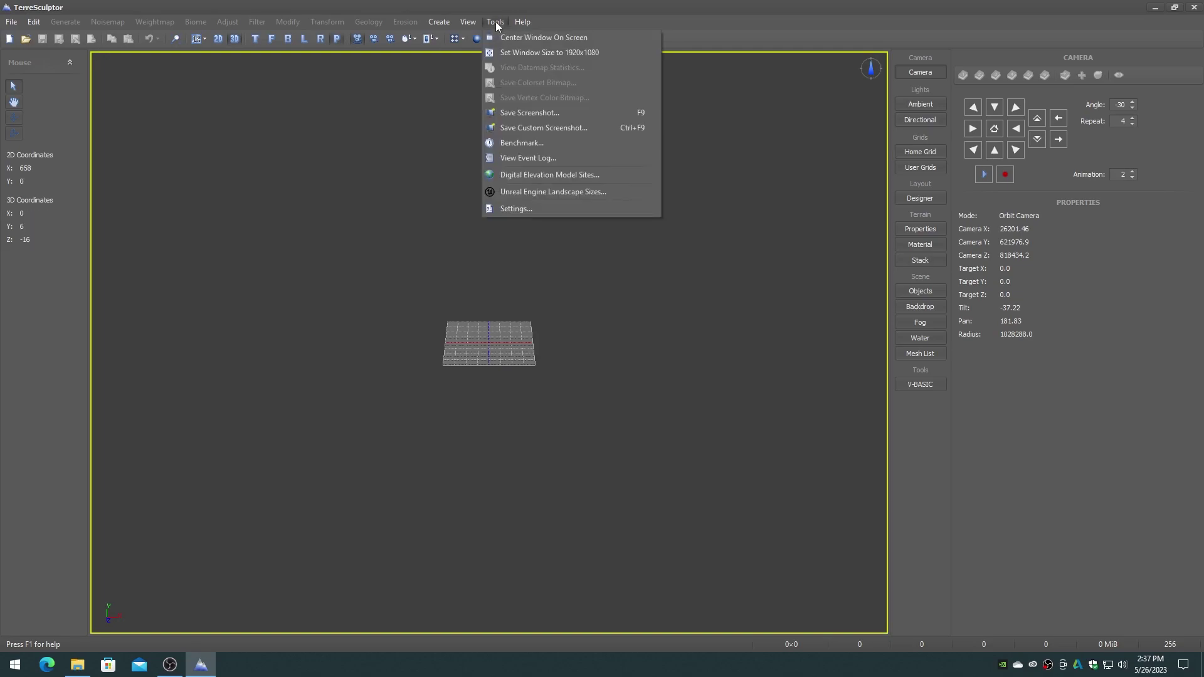
{"action": "left_click", "coordinate": [514, 209]}
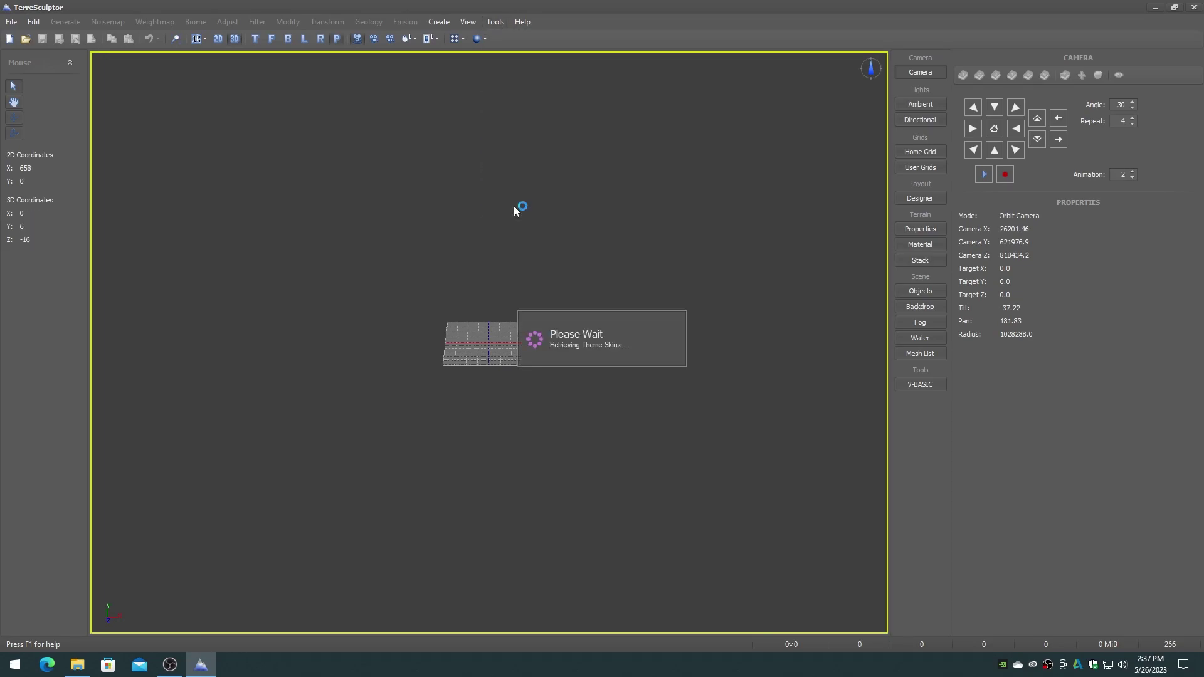
{"action": "left_click", "coordinate": [568, 173]}
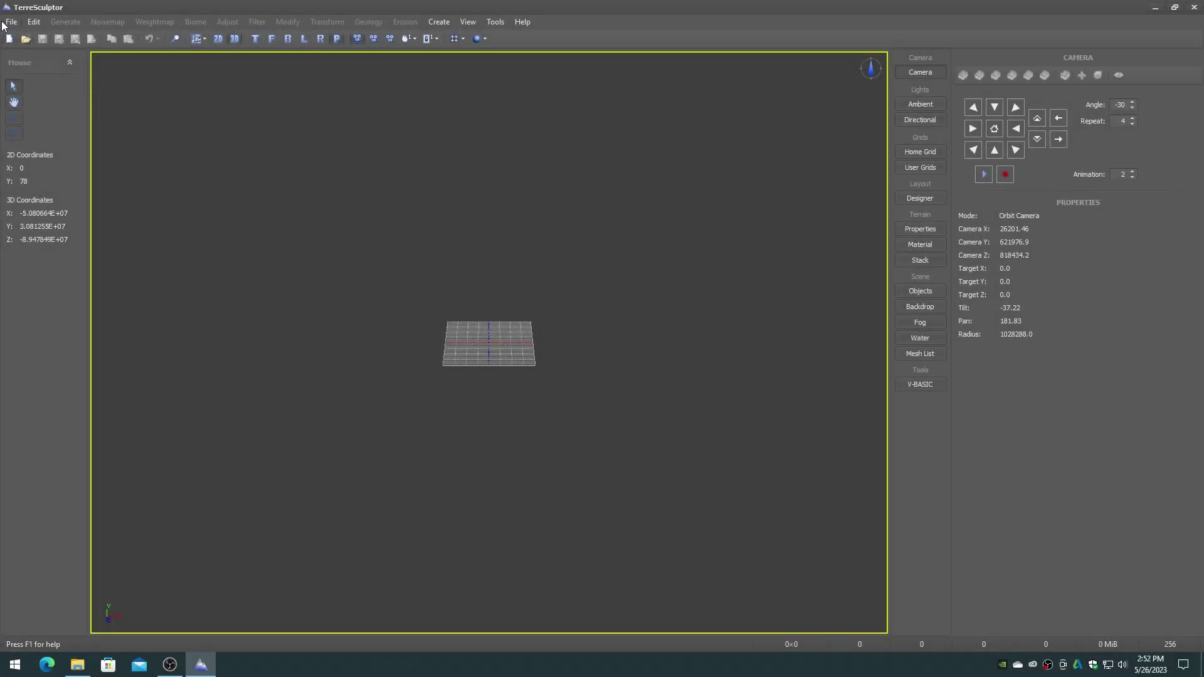
Step: Import the second USGS TIF heightmap with its default import settings
{"action": "left_click", "coordinate": [4, 23]}
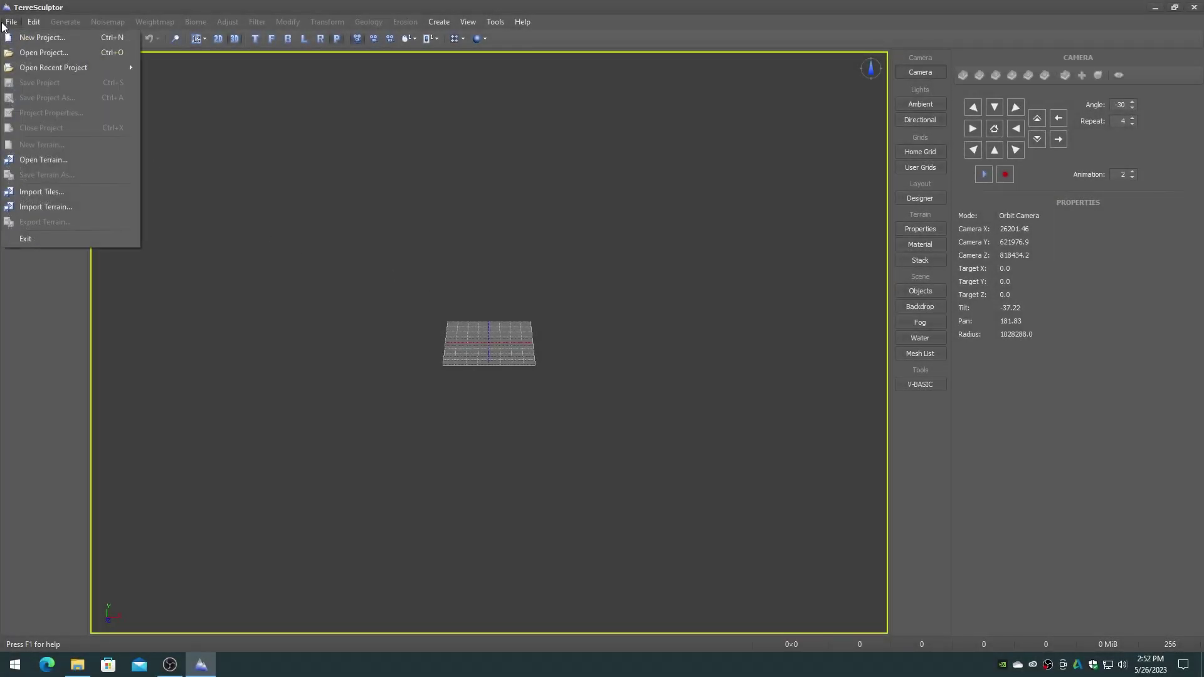
{"action": "left_click", "coordinate": [30, 217]}
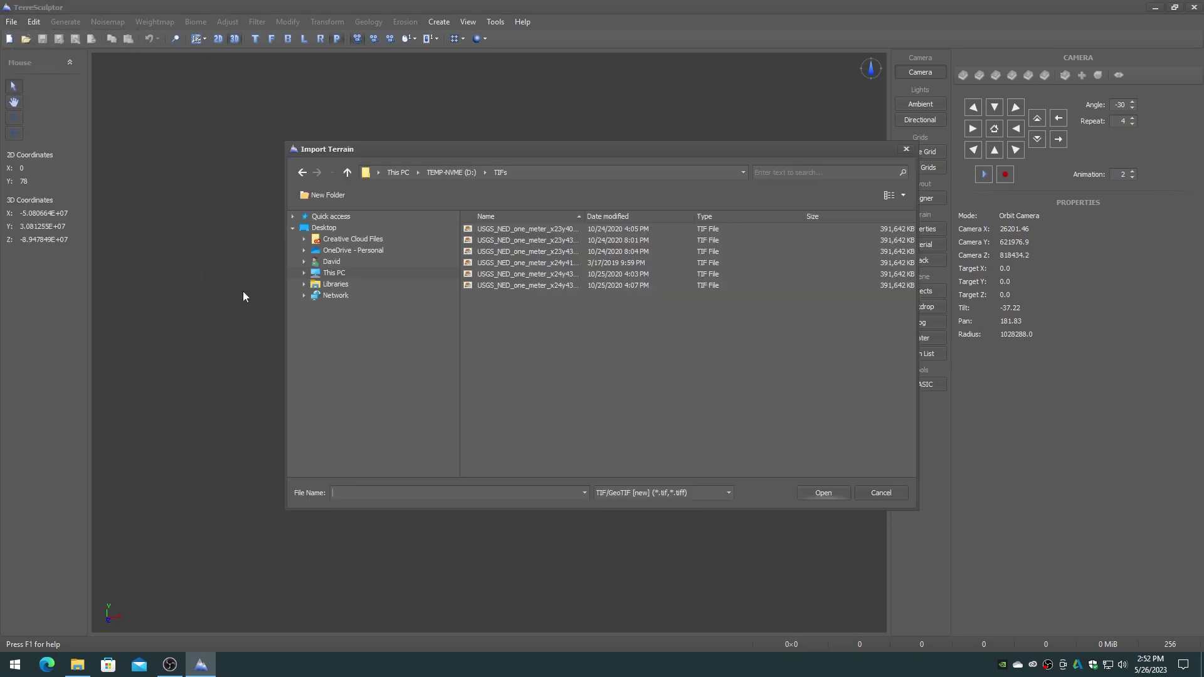
{"action": "double_click", "coordinate": [529, 241]}
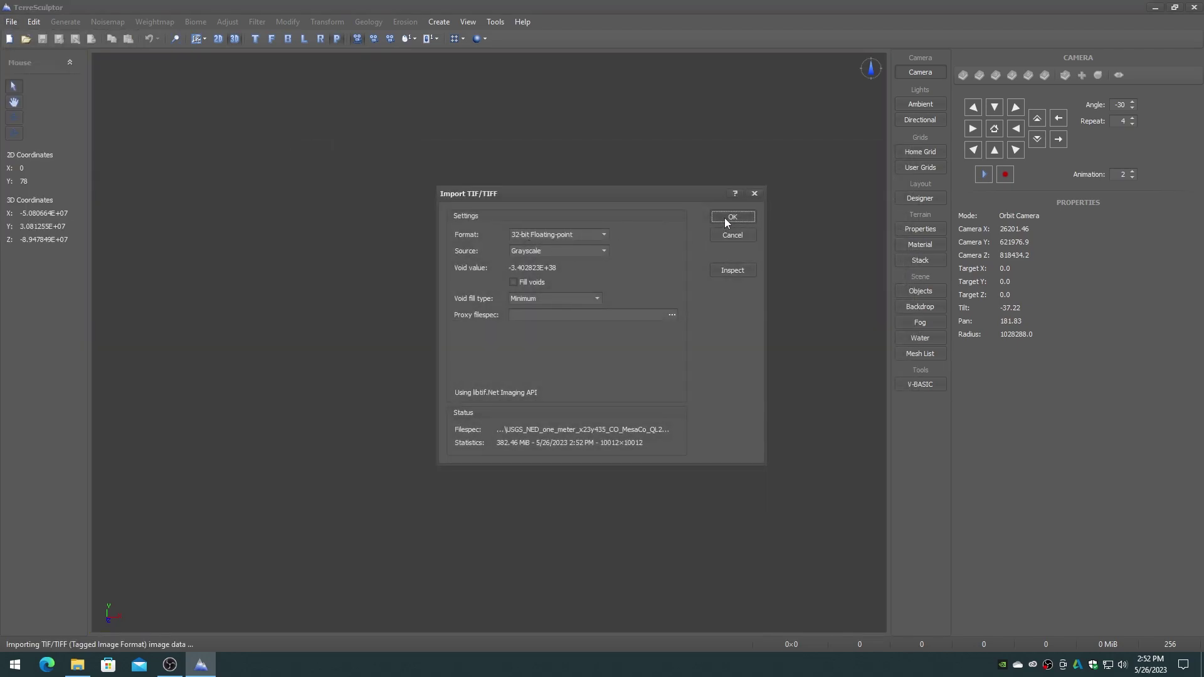
{"action": "left_click", "coordinate": [728, 218]}
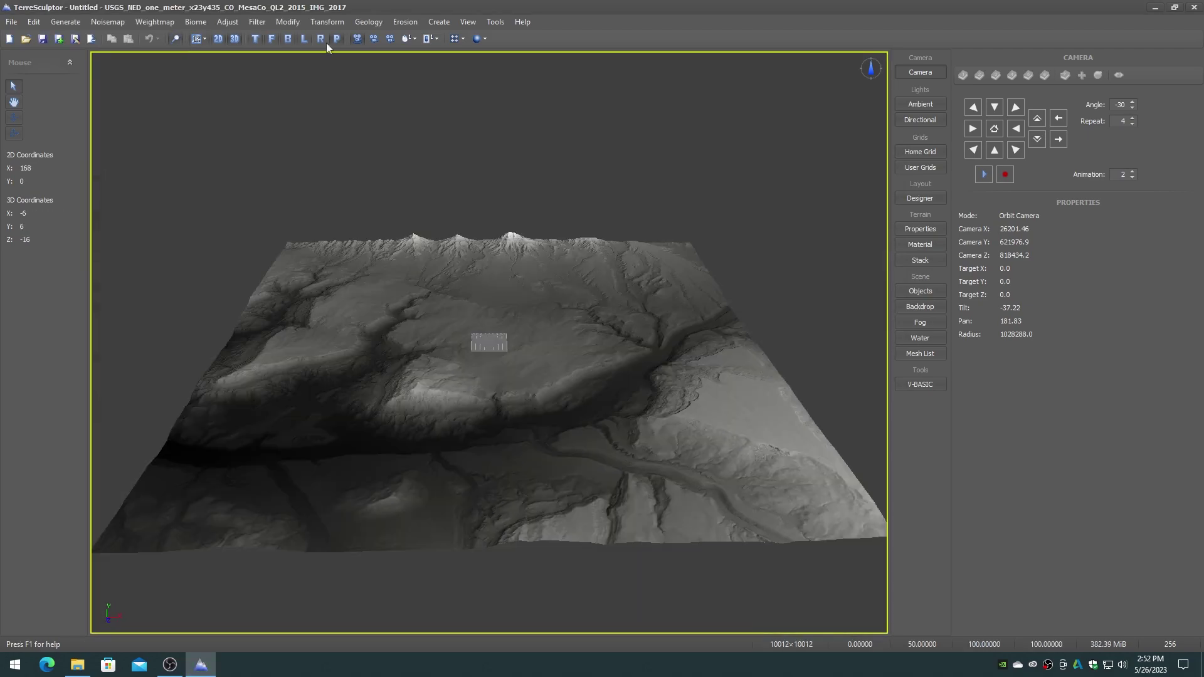
Step: Render the terrain with the Sandstone Peru material, view Scene Objects settings, and bring up Modify > Crop
{"action": "left_click", "coordinate": [462, 38]}
{"action": "left_click", "coordinate": [473, 70]}
{"action": "left_click", "coordinate": [925, 291]}
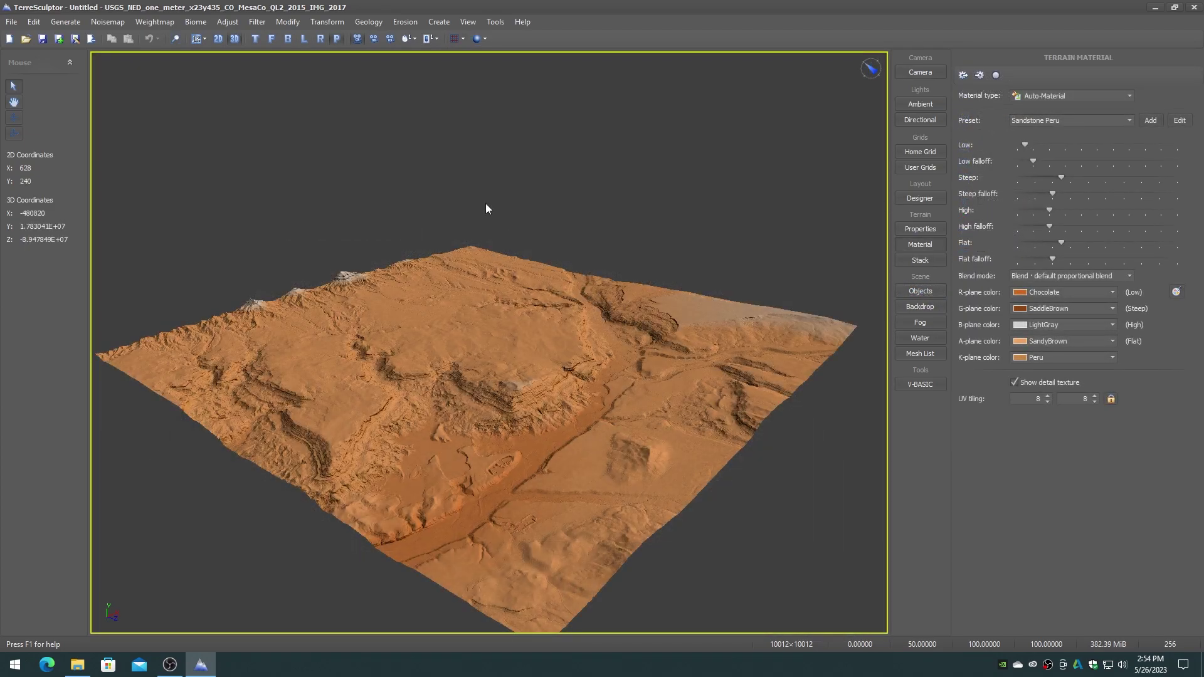
{"action": "left_click", "coordinate": [287, 21]}
{"action": "left_click", "coordinate": [299, 171]}
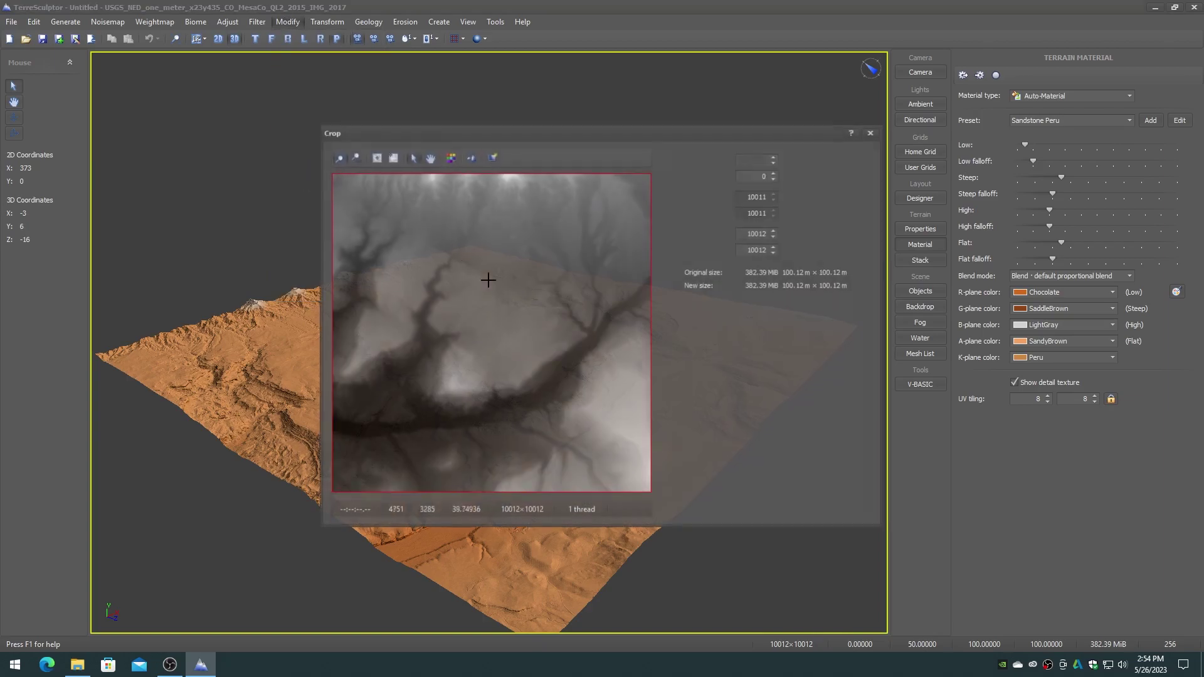
Step: Crop the terrain to 8192×8192 starting at left and top offsets of 910
{"action": "left_click", "coordinate": [773, 160]}
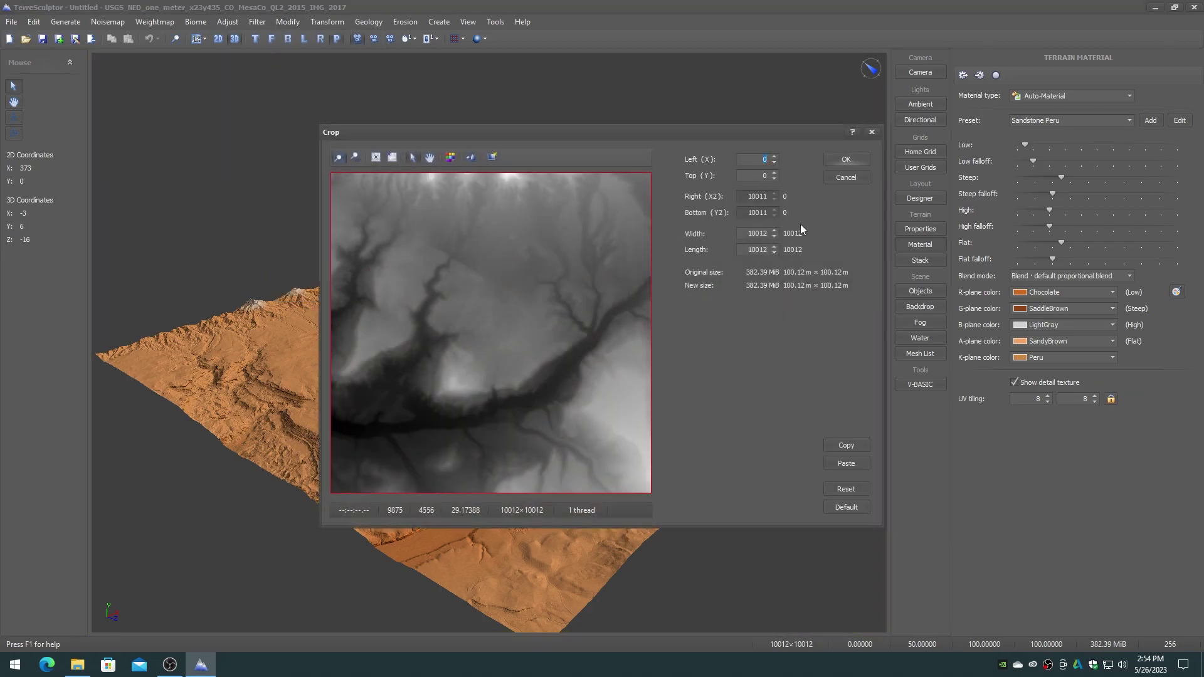
{"action": "type", "text": "910"}
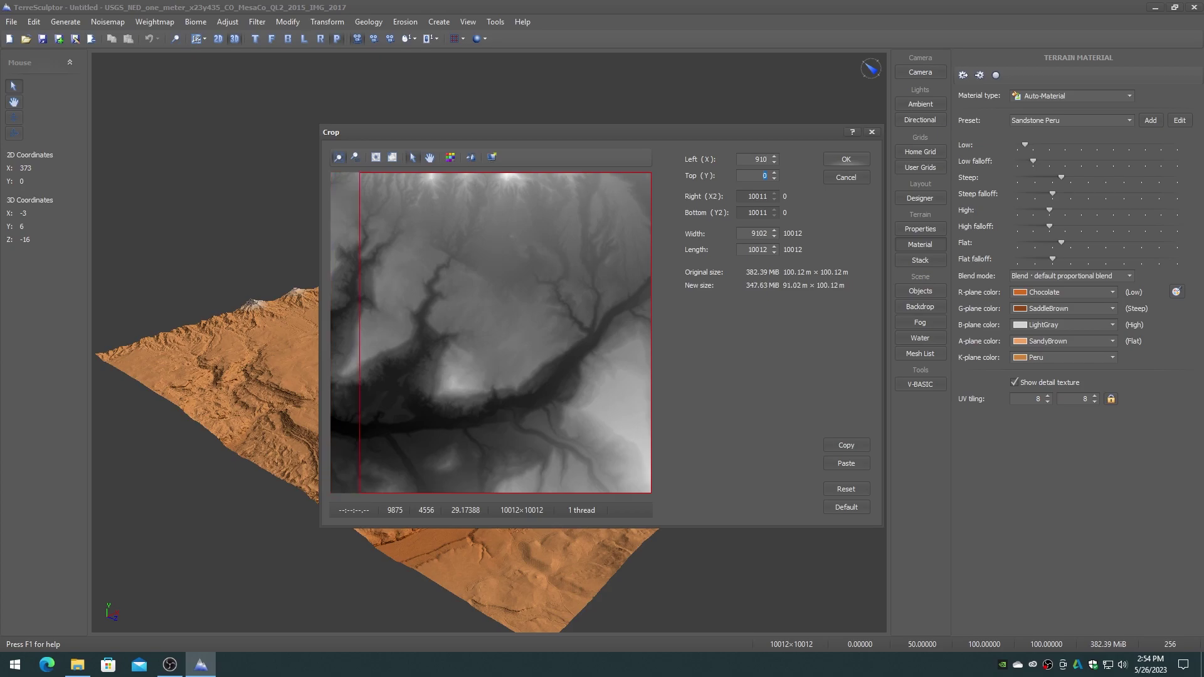
{"action": "type", "text": "910"}
{"action": "key", "text": "Tab"}
{"action": "key", "text": "Tab"}
{"action": "key", "text": "Tab"}
{"action": "type", "text": "8192"}
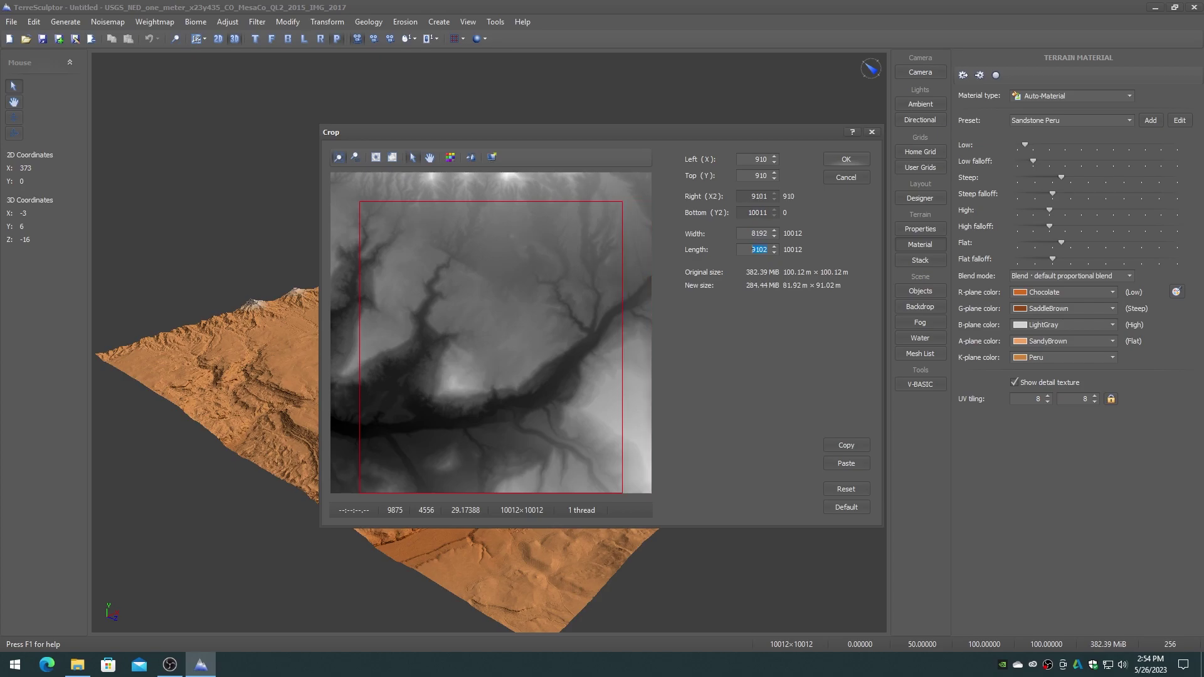
{"action": "type", "text": "8192"}
{"action": "key", "text": "Tab"}
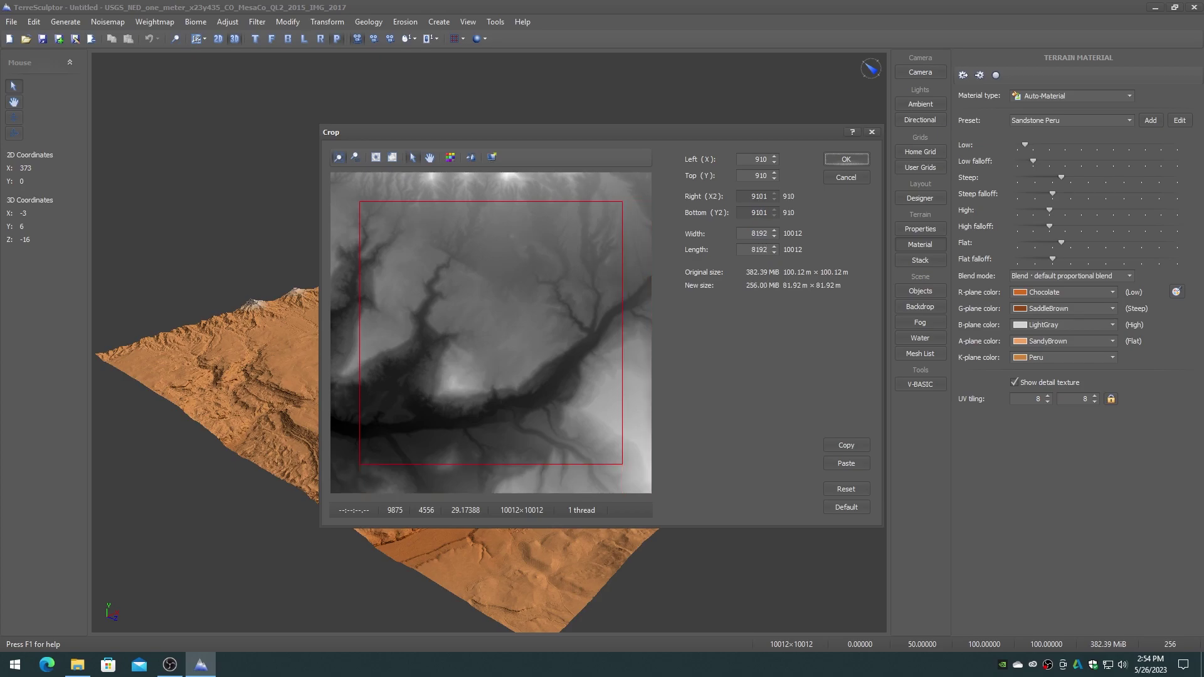
{"action": "left_click", "coordinate": [848, 160]}
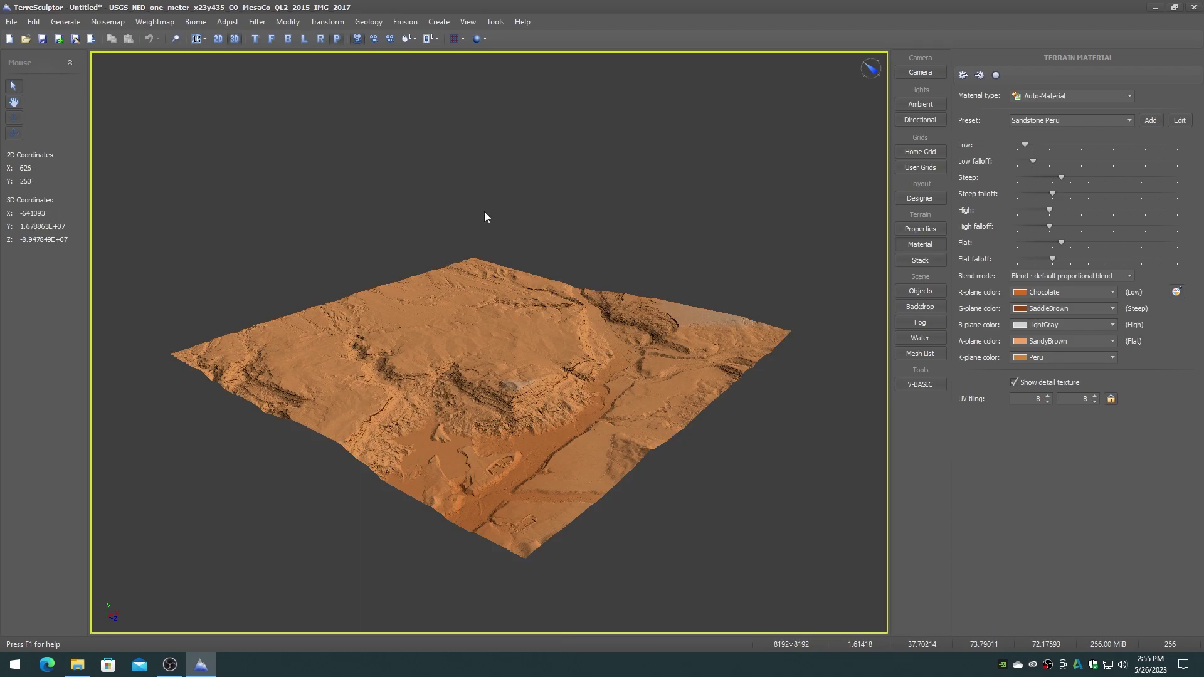
Step: Normalize the cropped heightmap and check its properties and file scale (8192 px, 512 m high)
{"action": "left_click", "coordinate": [289, 20]}
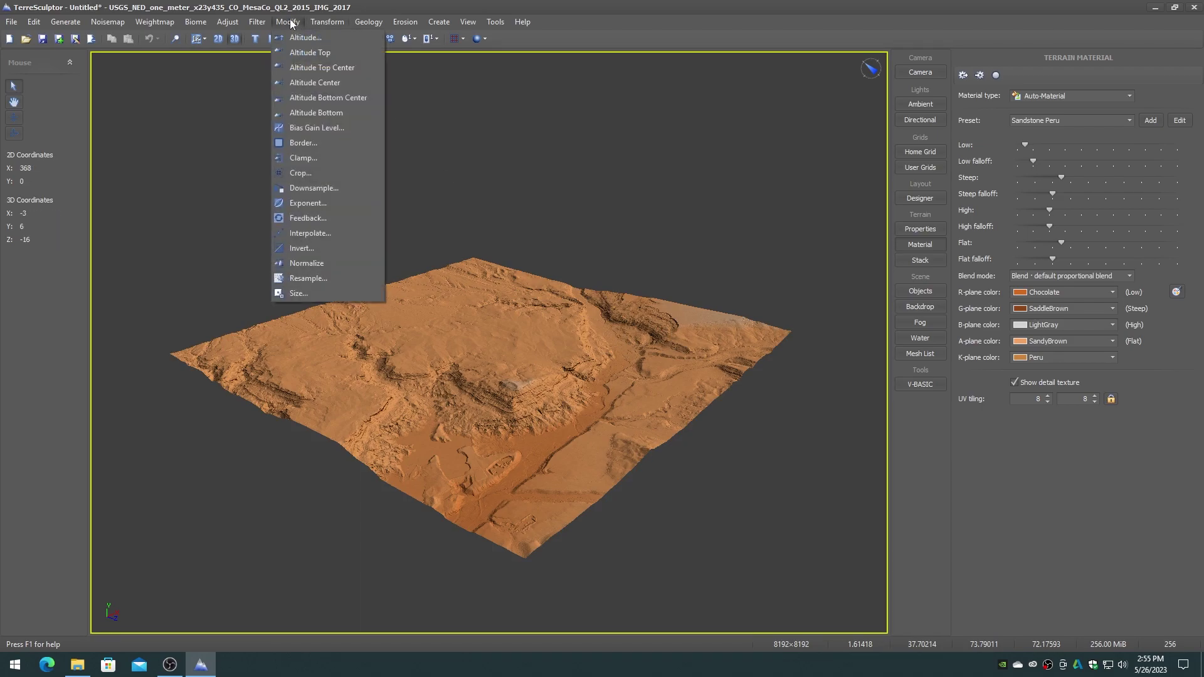
{"action": "left_click", "coordinate": [304, 264]}
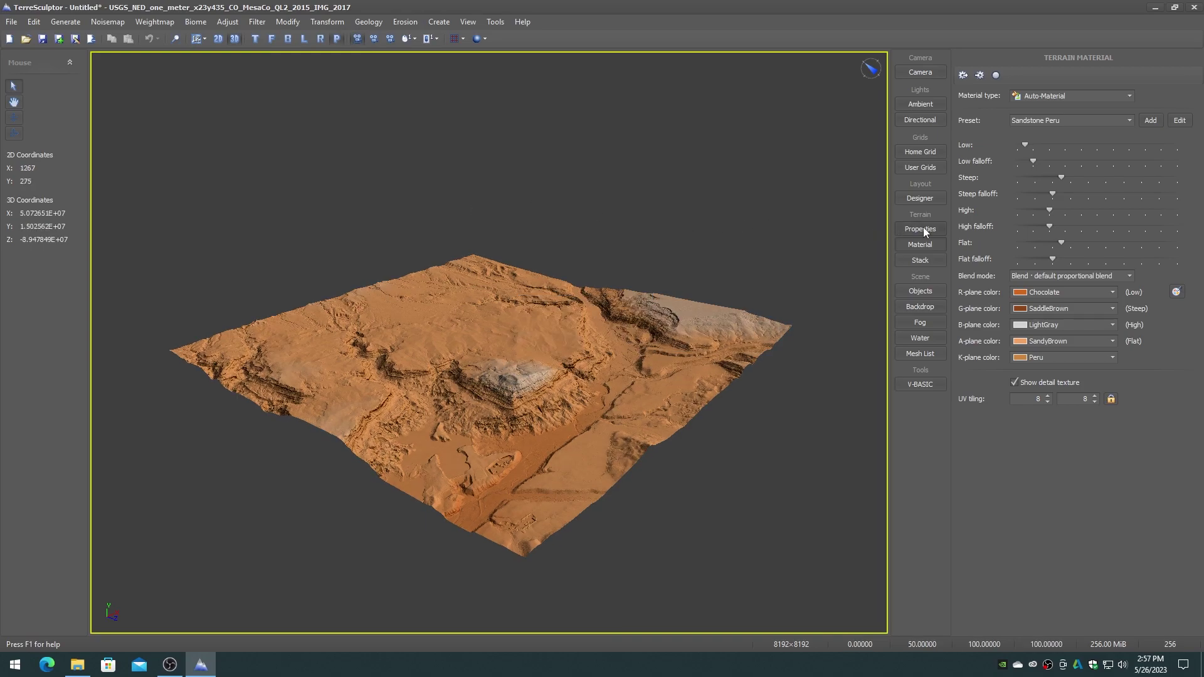
{"action": "left_click", "coordinate": [923, 229]}
{"action": "left_click", "coordinate": [1095, 211]}
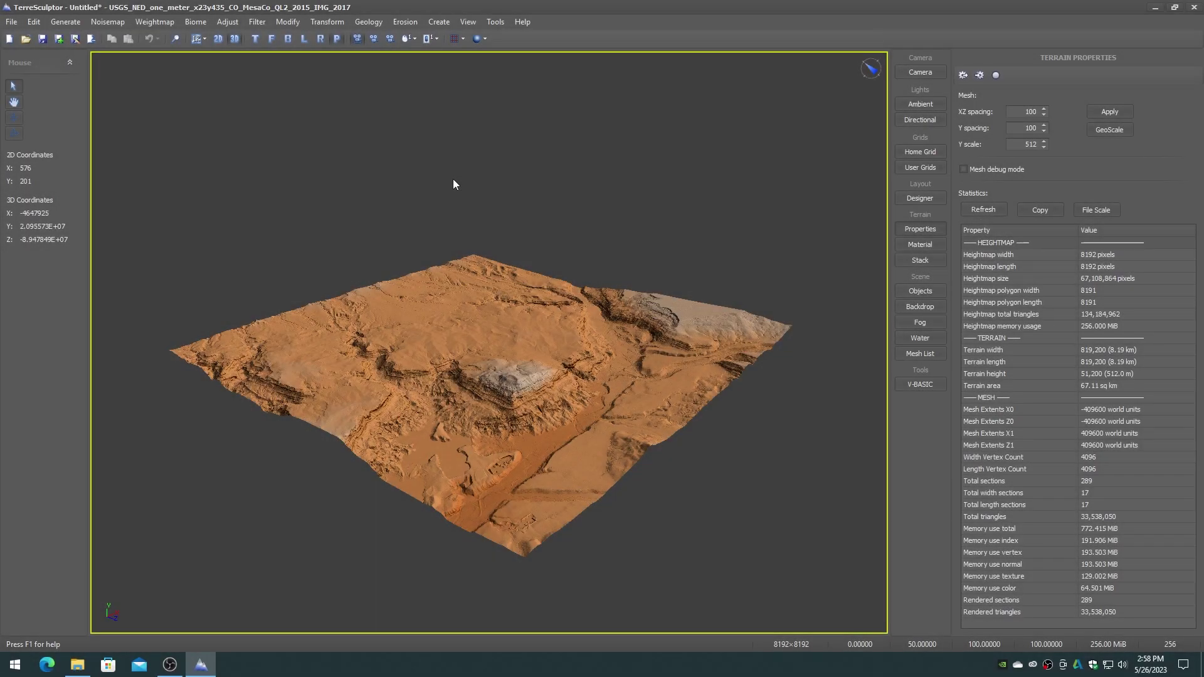
Step: Export the terrain to D: as Heightmap8192.raw, a 16-bit RAW Binary file
{"action": "left_click", "coordinate": [12, 23]}
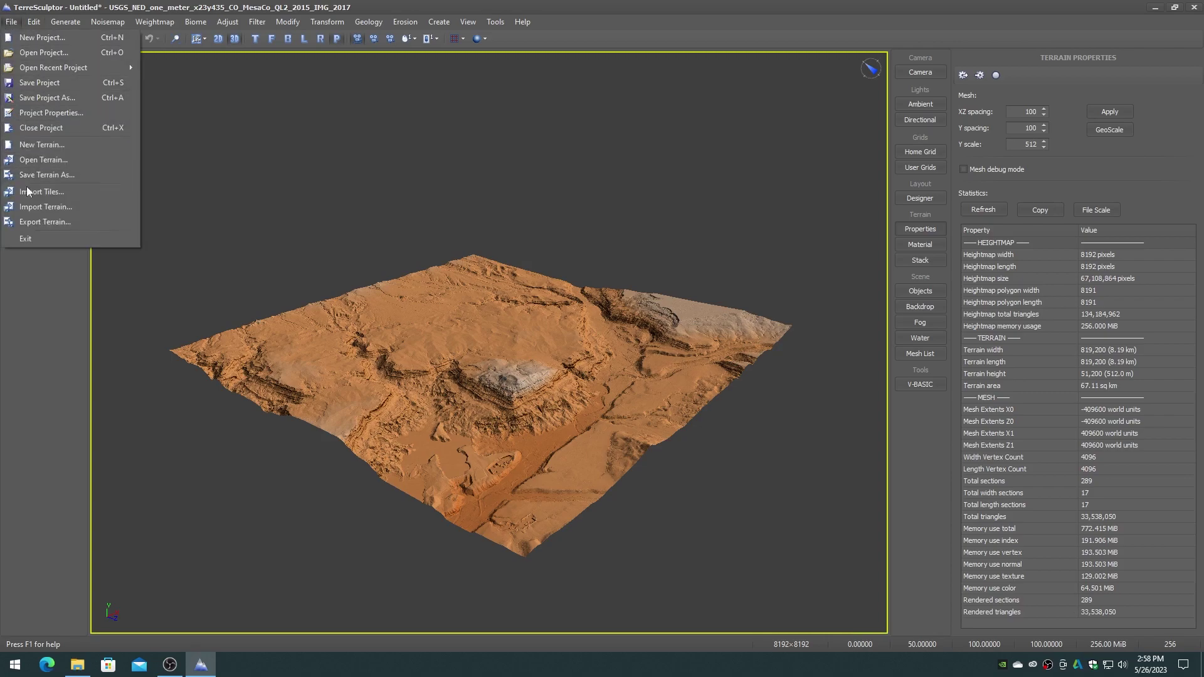
{"action": "left_click", "coordinate": [32, 222]}
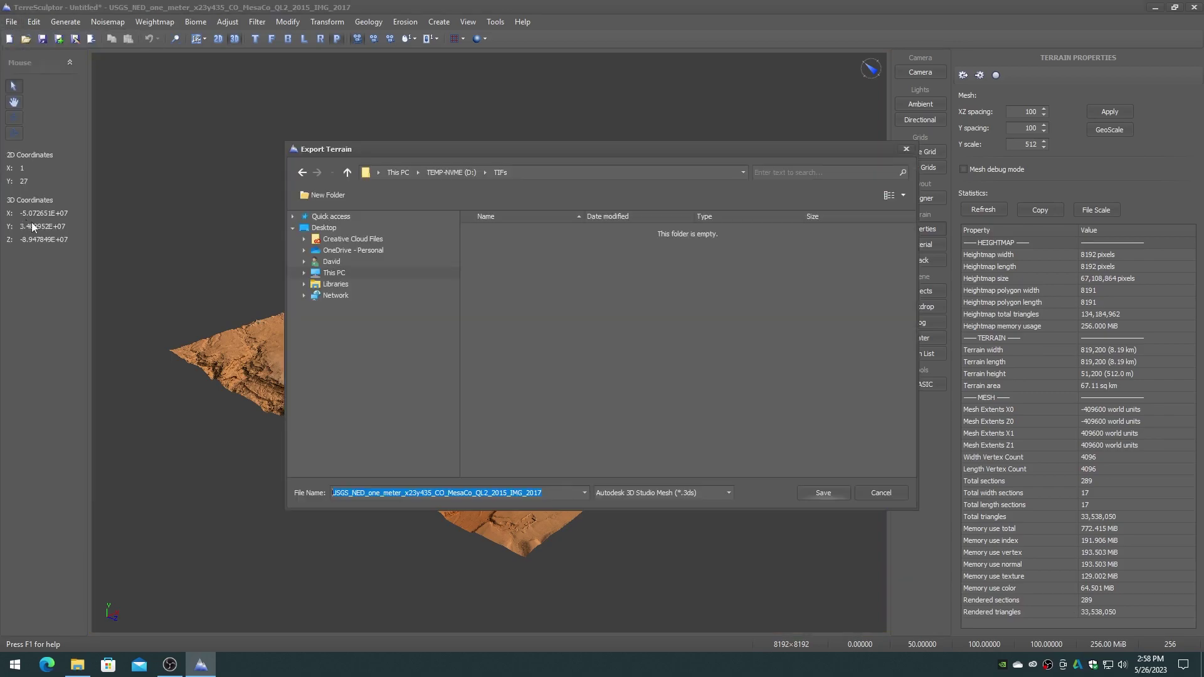
{"action": "left_click", "coordinate": [647, 493]}
{"action": "left_click_drag", "start_coordinate": [729, 513], "coordinate": [730, 533]}
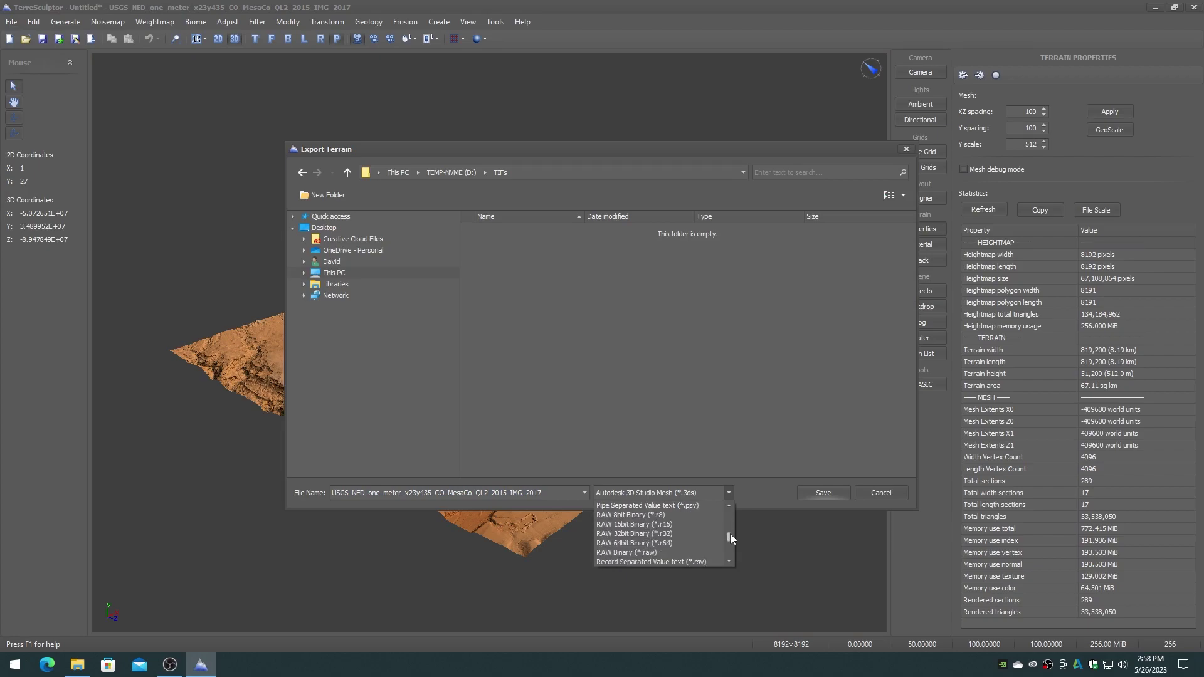
{"action": "left_click", "coordinate": [623, 551]}
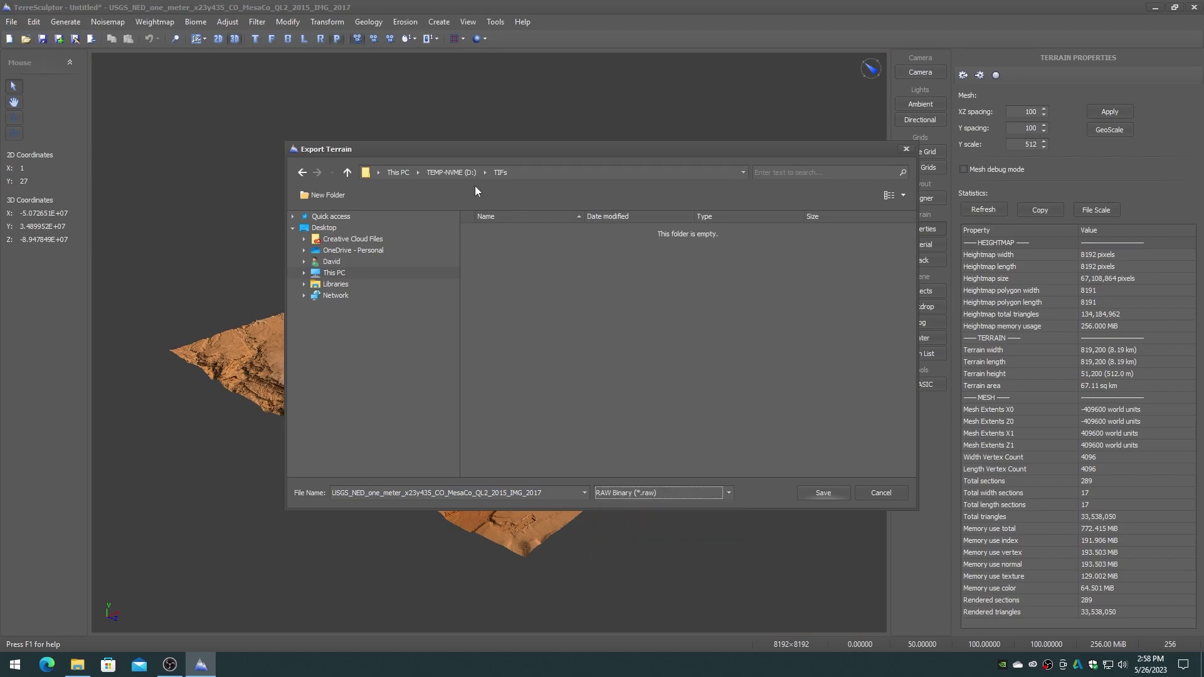
{"action": "left_click", "coordinate": [445, 172]}
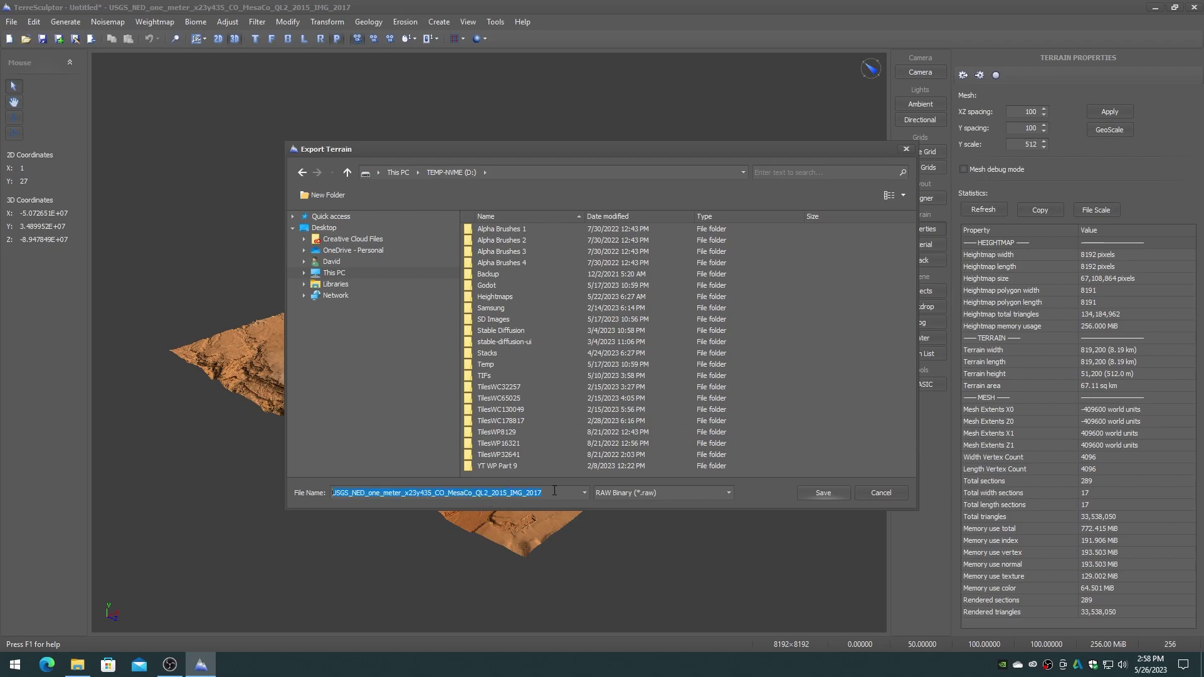
{"action": "type", "text": "Heigh"}
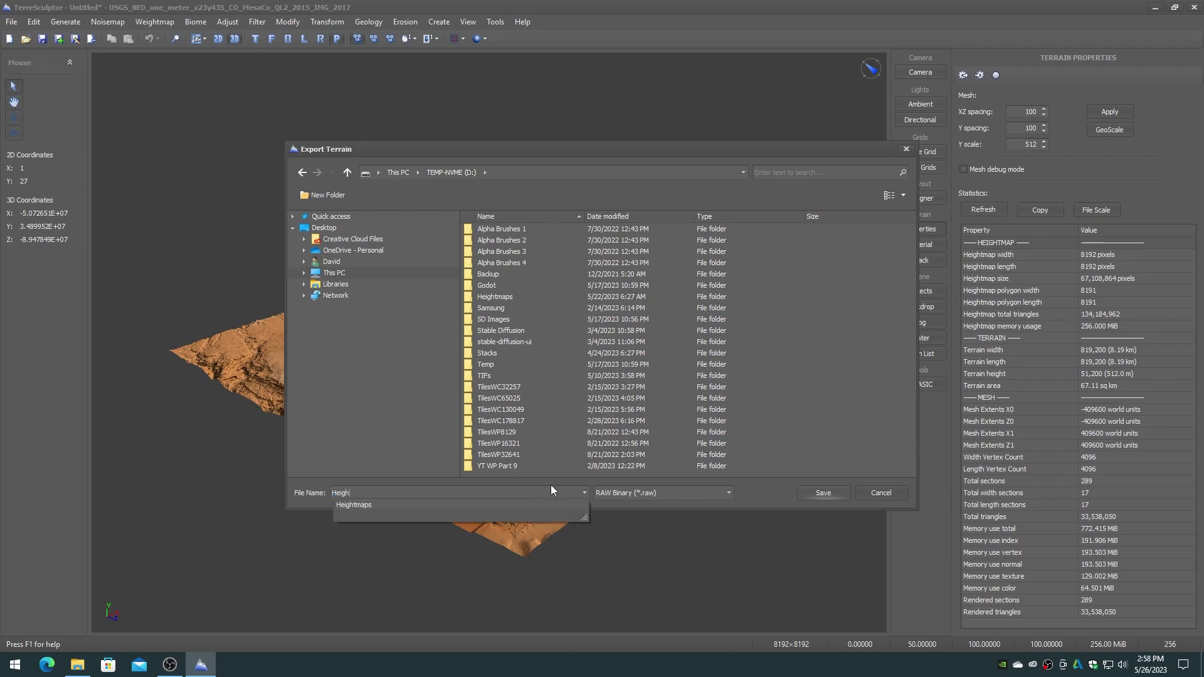
{"action": "type", "text": "tmap81"}
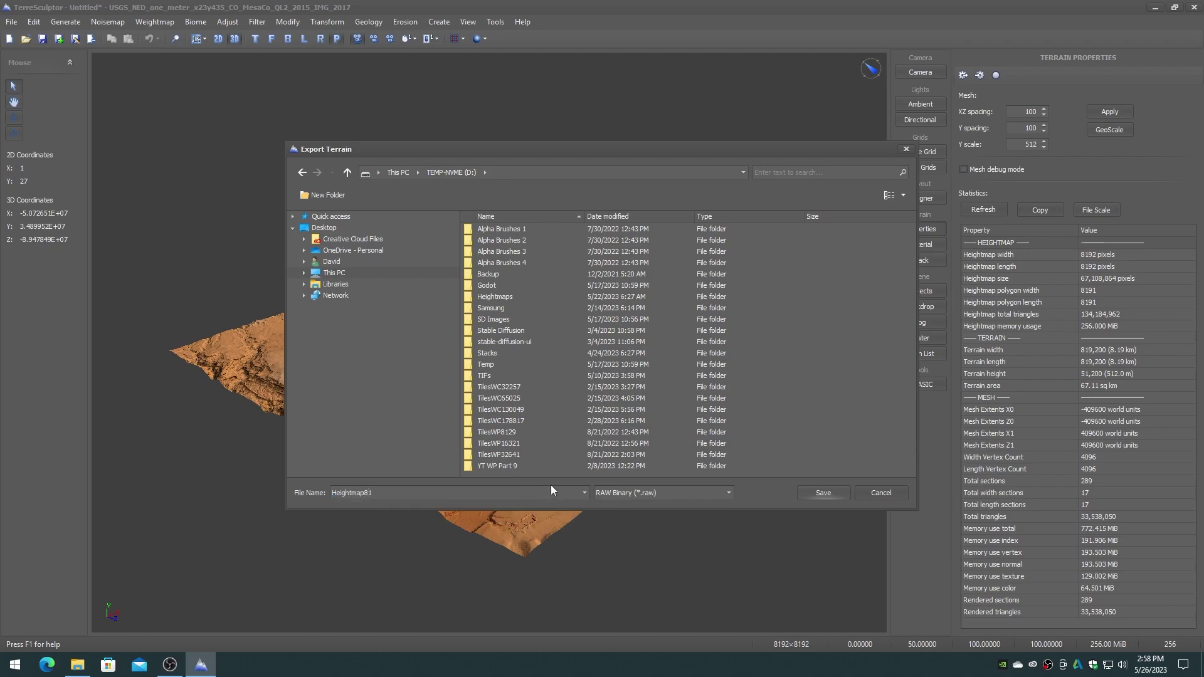
{"action": "type", "text": "92.raw"}
{"action": "left_click", "coordinate": [823, 494]}
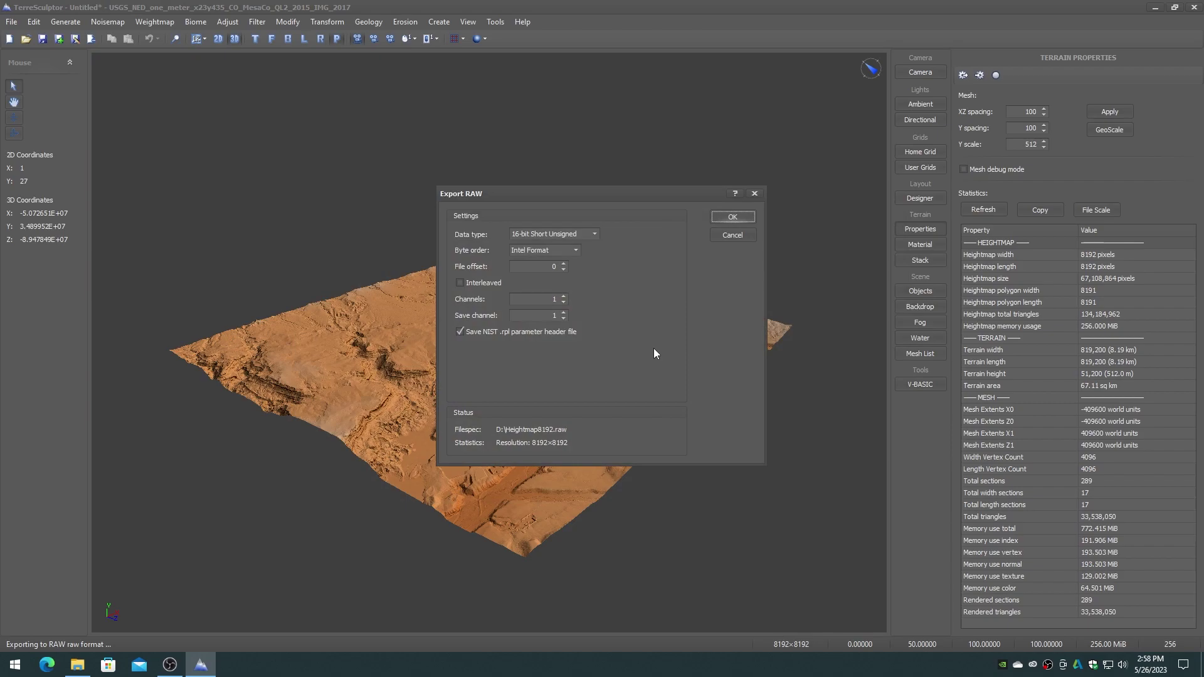
{"action": "left_click", "coordinate": [732, 218]}
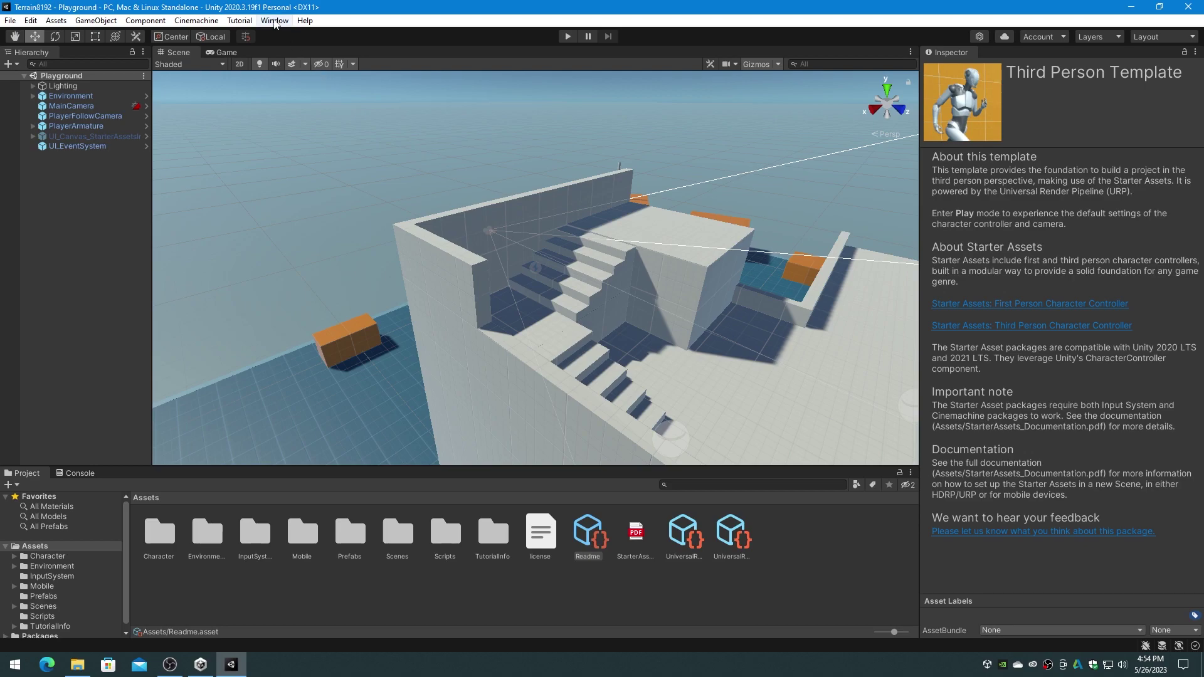
Step: Bring up the Package Manager listing Unity Registry packages
{"action": "left_click", "coordinate": [274, 21]}
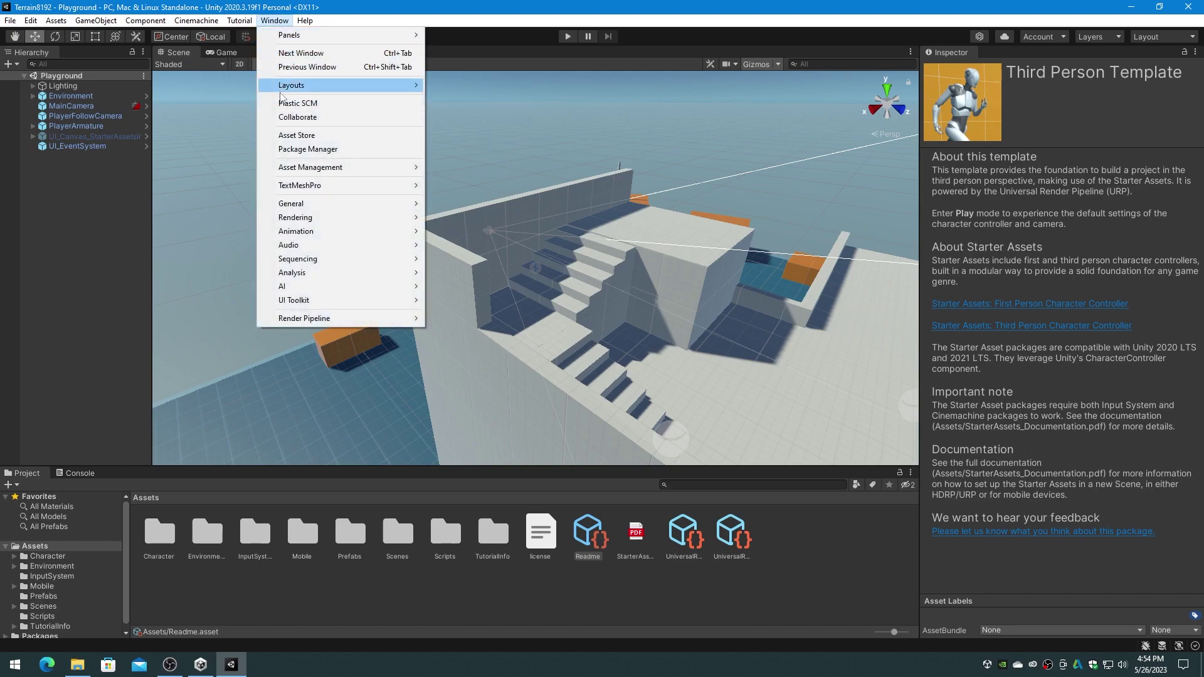
{"action": "left_click", "coordinate": [293, 150]}
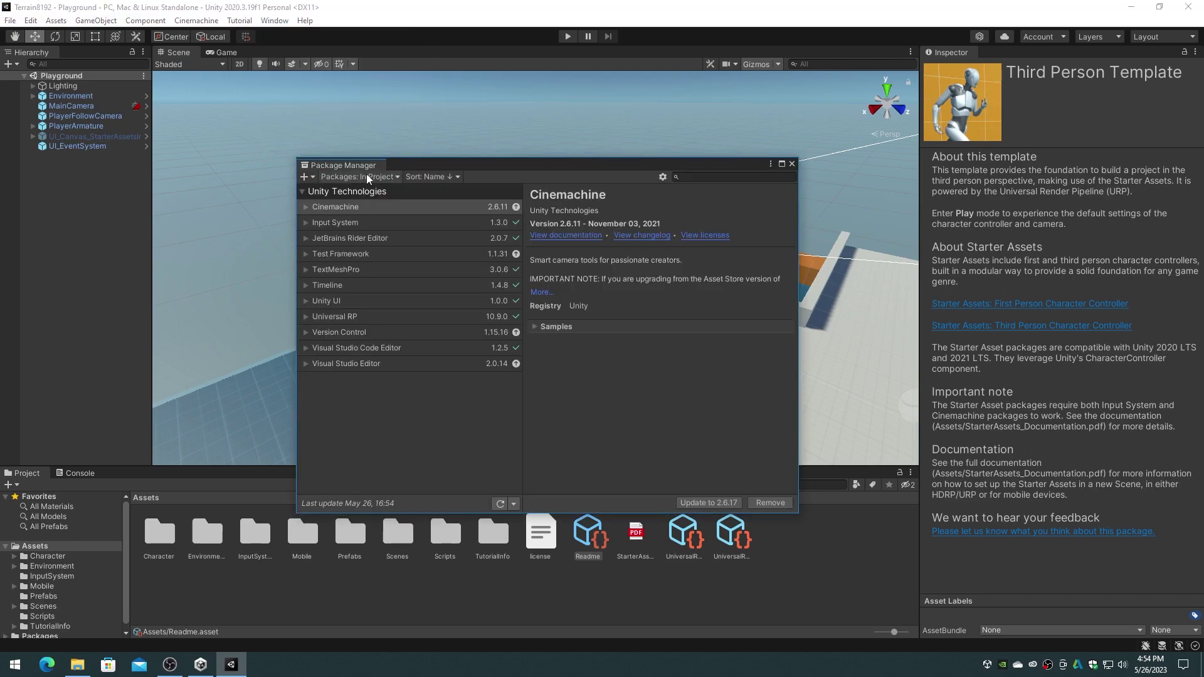
{"action": "left_click", "coordinate": [396, 177]}
{"action": "left_click", "coordinate": [370, 191]}
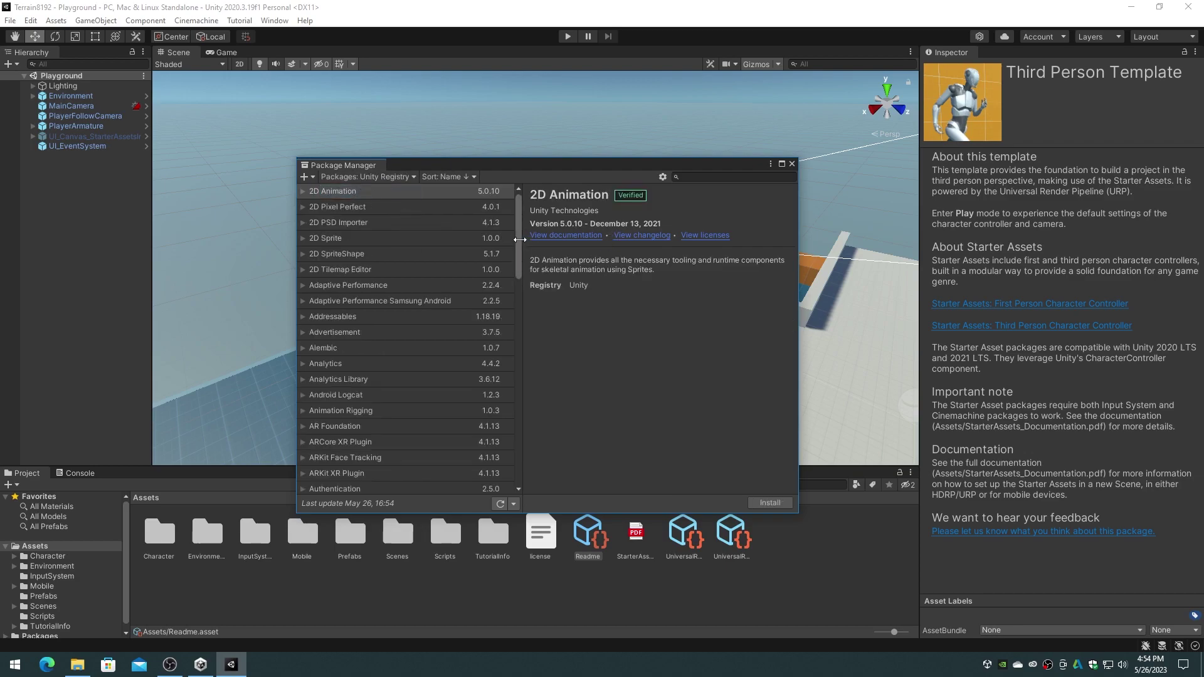
Step: Enable preview packages in project settings and search the registry for 'terrain tools'
{"action": "left_click", "coordinate": [661, 177]}
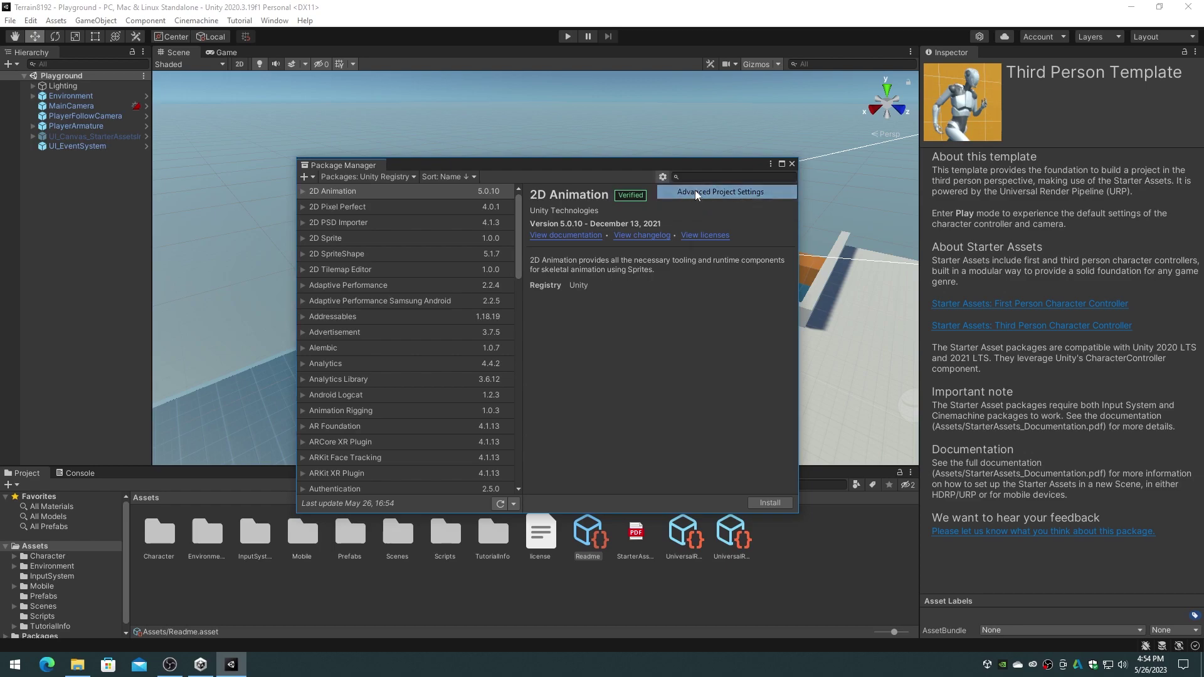
{"action": "left_click", "coordinate": [695, 192]}
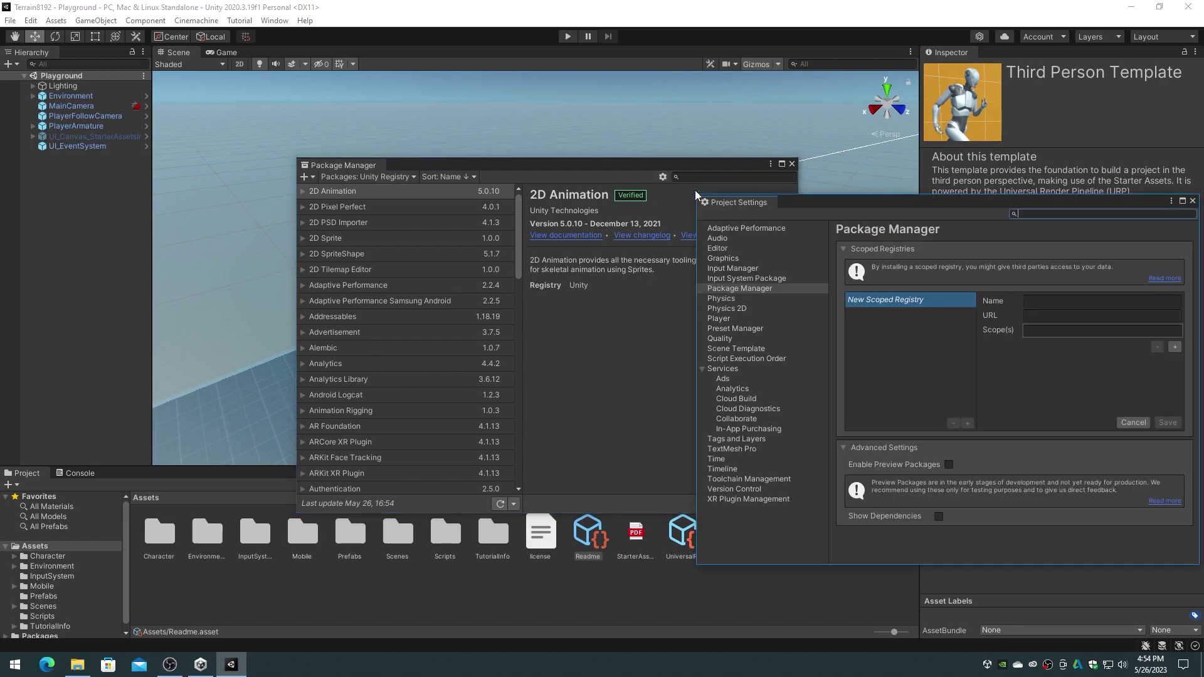
{"action": "left_click", "coordinate": [949, 465]}
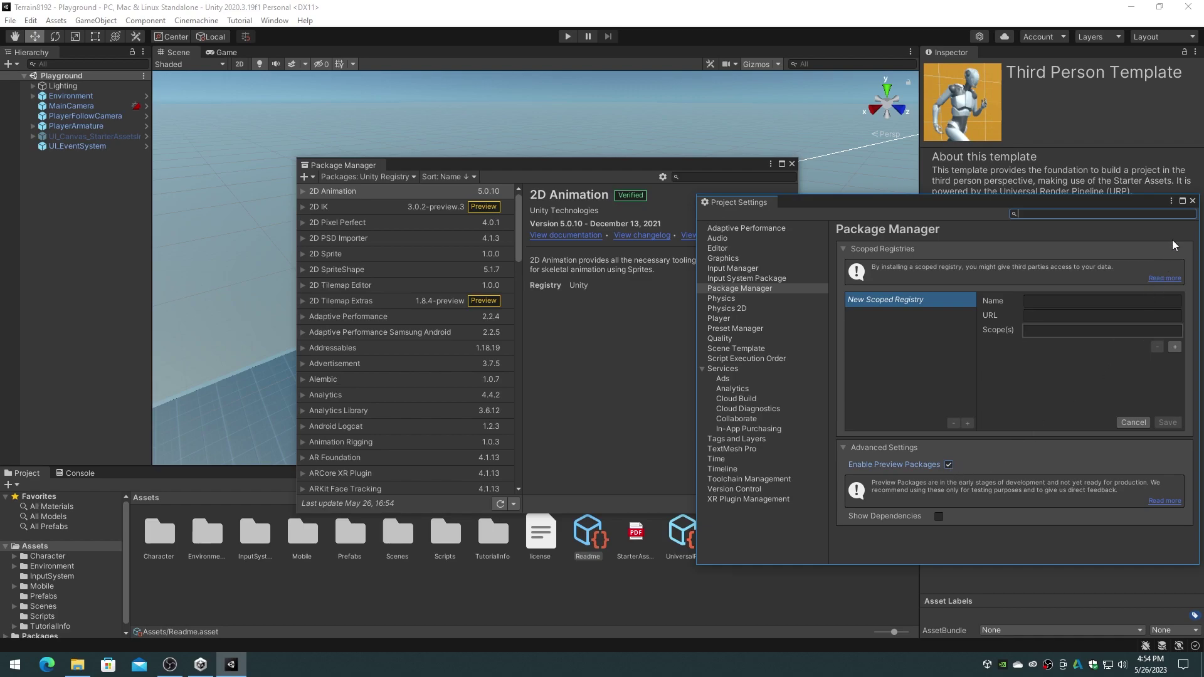
{"action": "left_click", "coordinate": [1193, 201]}
{"action": "left_click", "coordinate": [694, 176]}
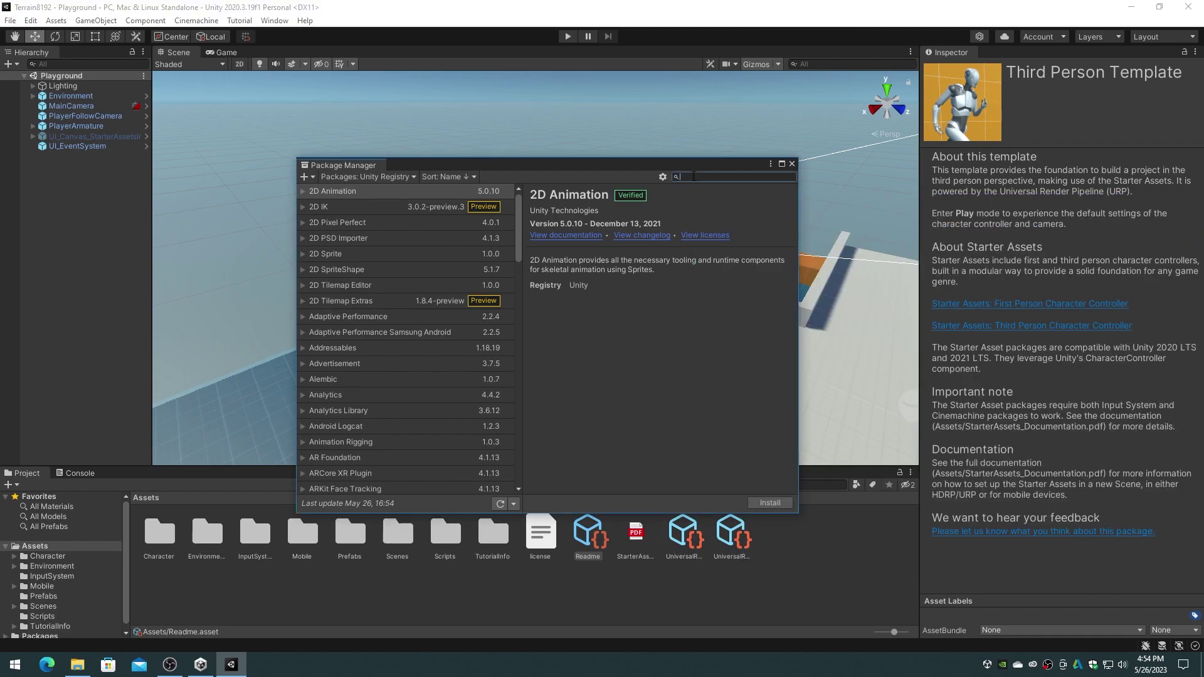
{"action": "type", "text": "terrain tools"}
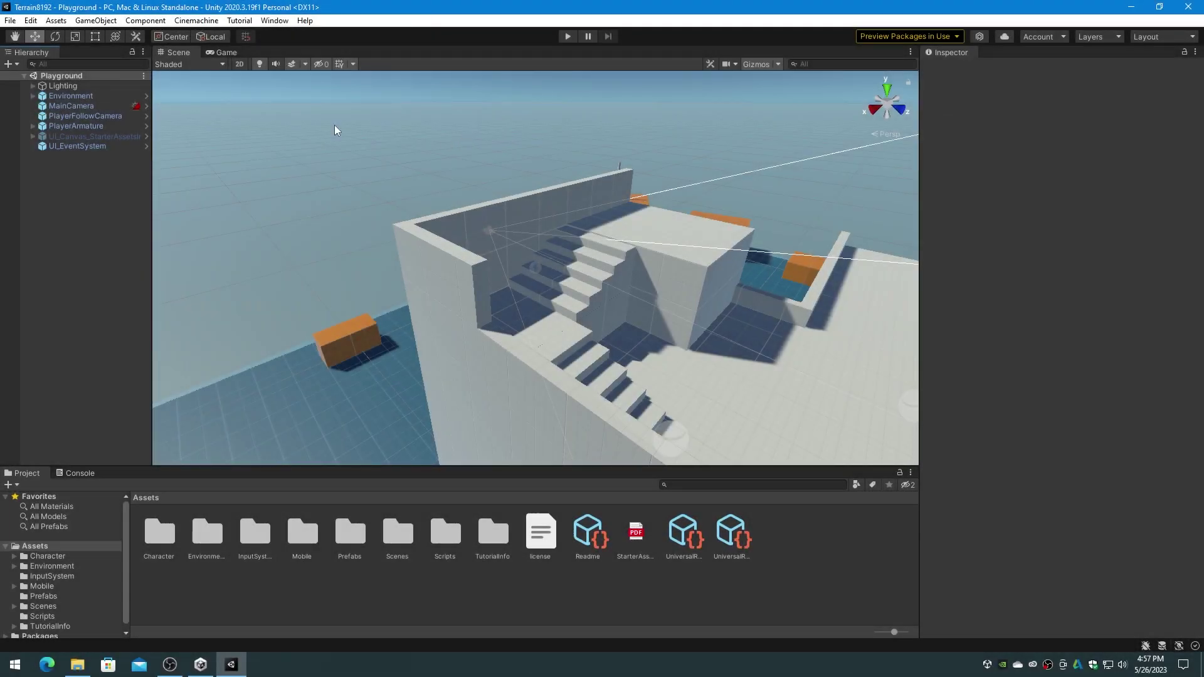
Step: Bring up the Terrain Toolbox from Window > Terrain and reposition it
{"action": "left_click", "coordinate": [276, 21]}
{"action": "mouse_move", "coordinate": [389, 56]}
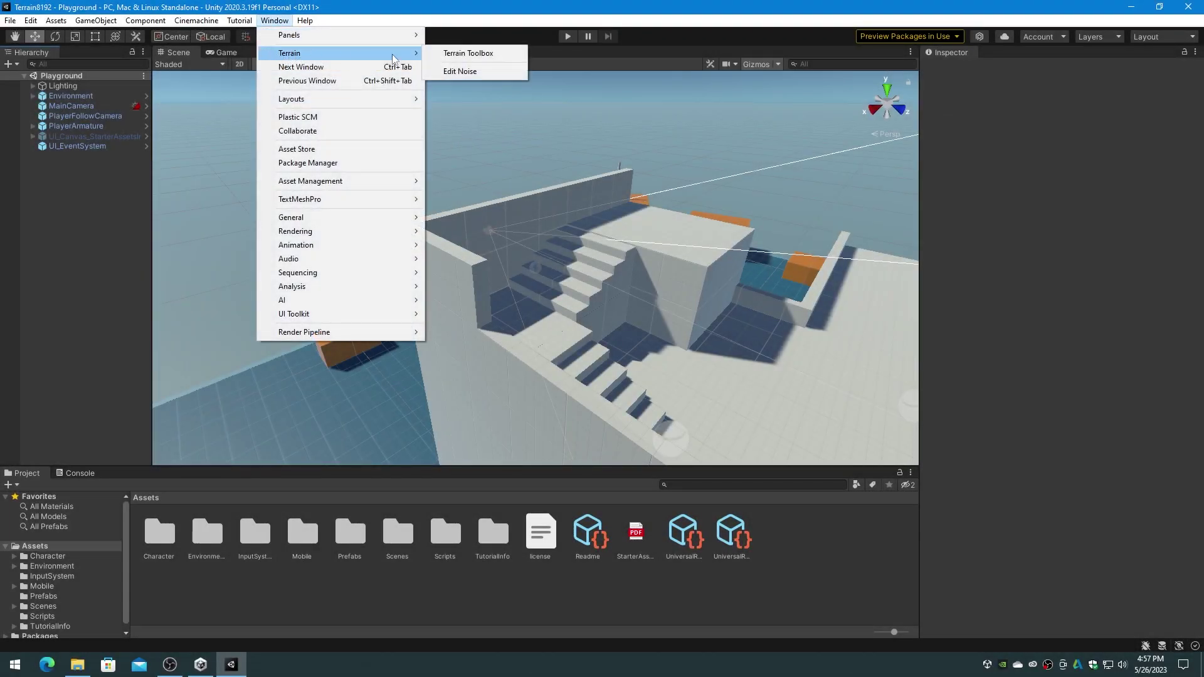
{"action": "left_click", "coordinate": [454, 55]}
{"action": "left_click_drag", "start_coordinate": [781, 94], "coordinate": [757, 64]}
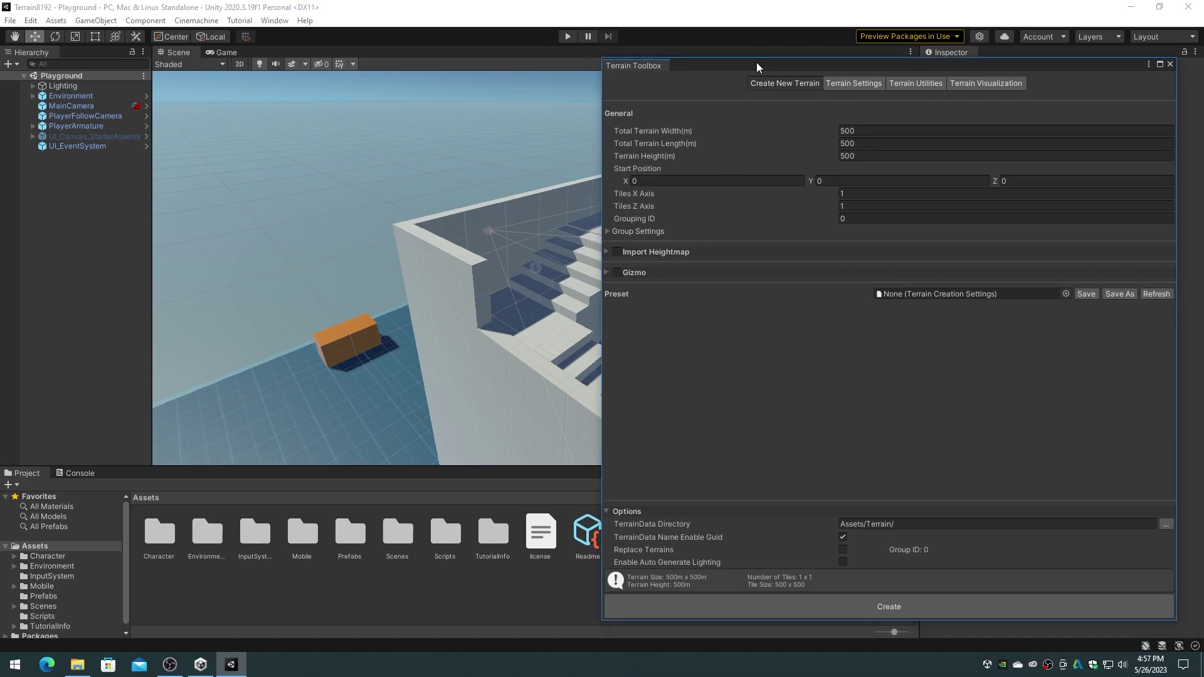
Step: Enable raw heightmap import and select D:/Heightmap8192.raw as the source
{"action": "left_click", "coordinate": [608, 252]}
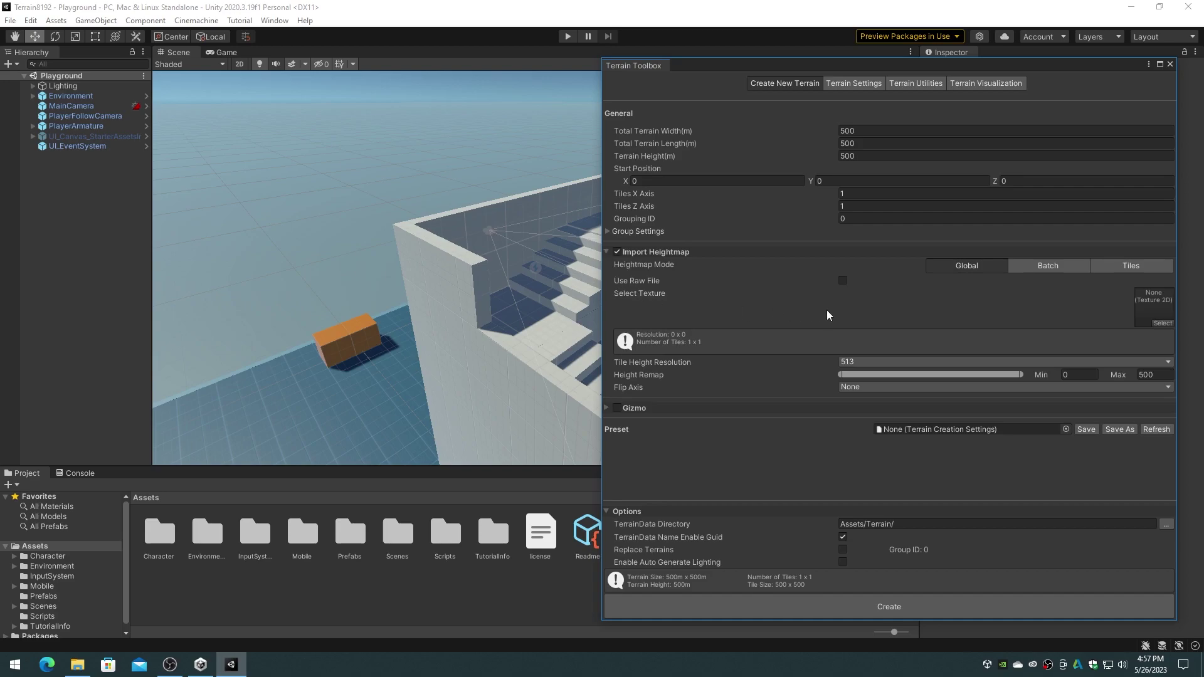
{"action": "left_click", "coordinate": [842, 280]}
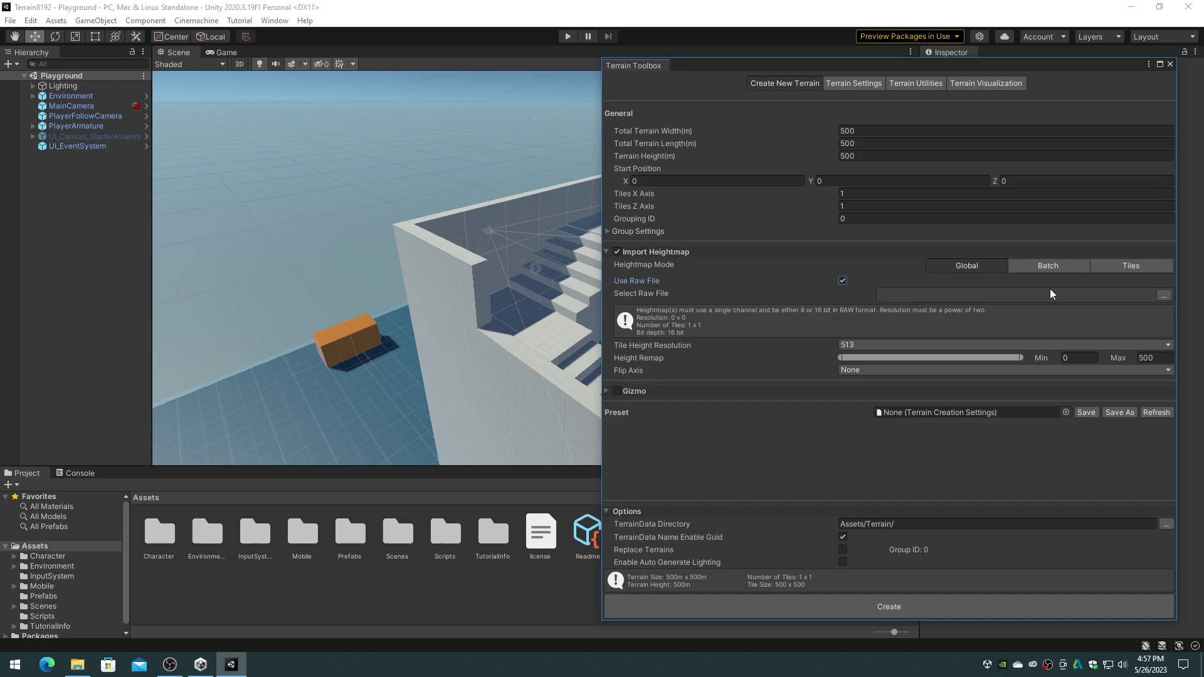
{"action": "left_click", "coordinate": [1162, 293]}
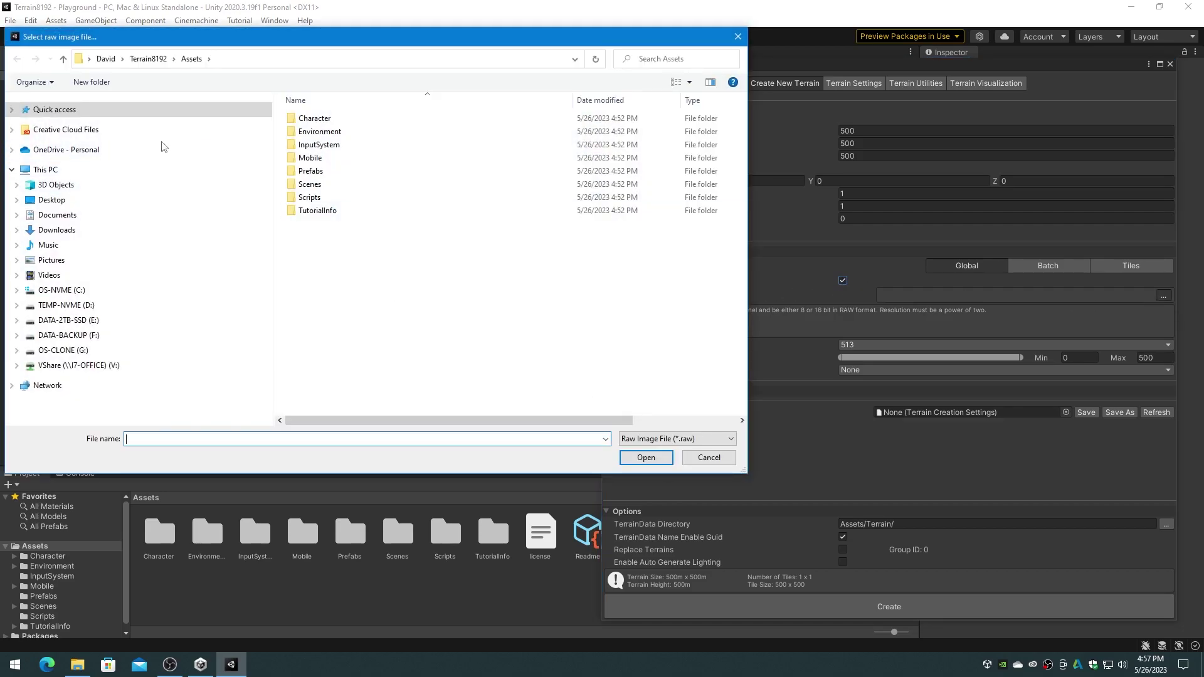
{"action": "left_click", "coordinate": [81, 304]}
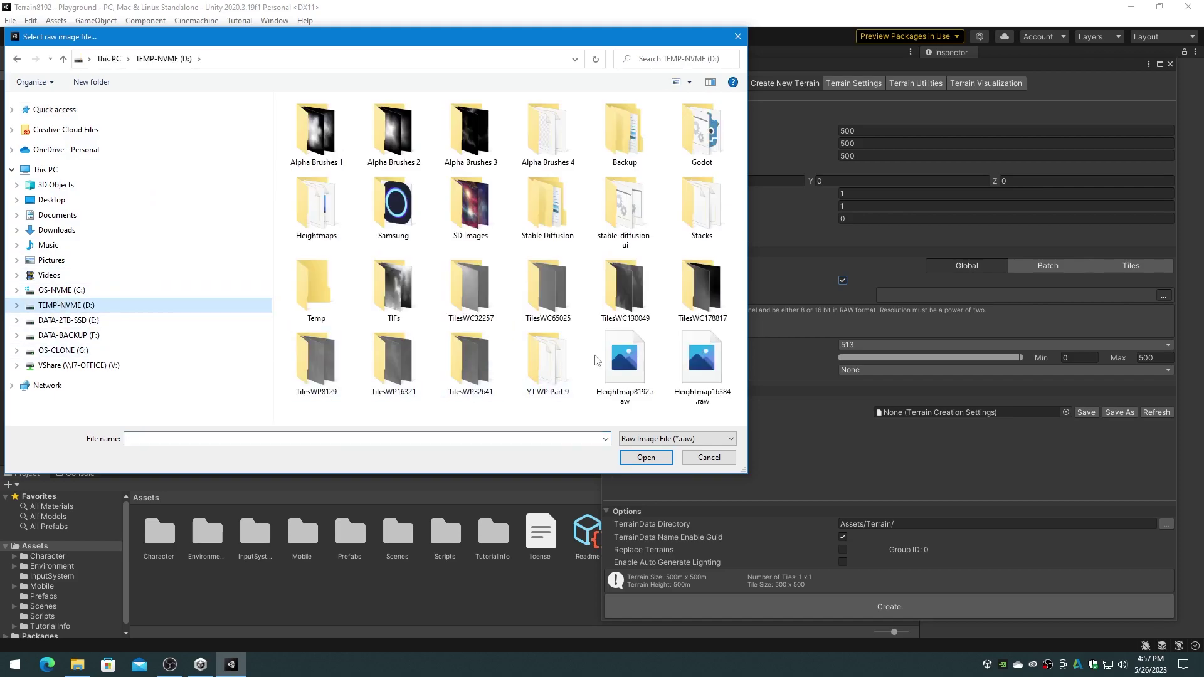
{"action": "left_click", "coordinate": [624, 362]}
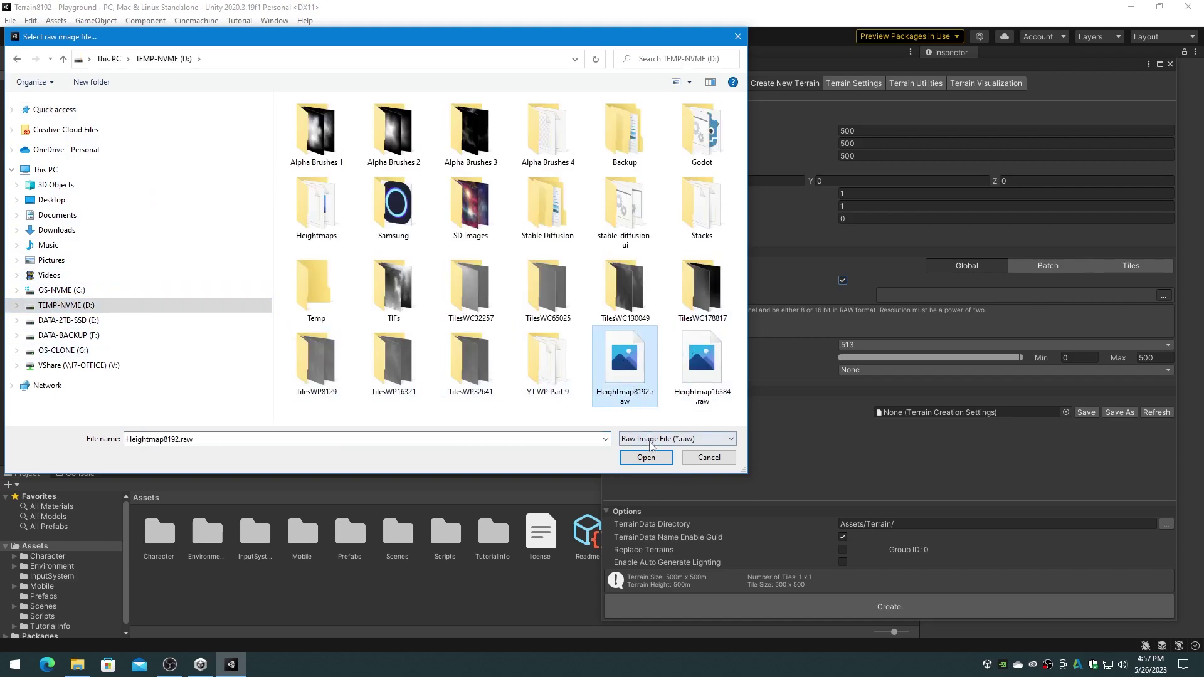
{"action": "left_click", "coordinate": [648, 457]}
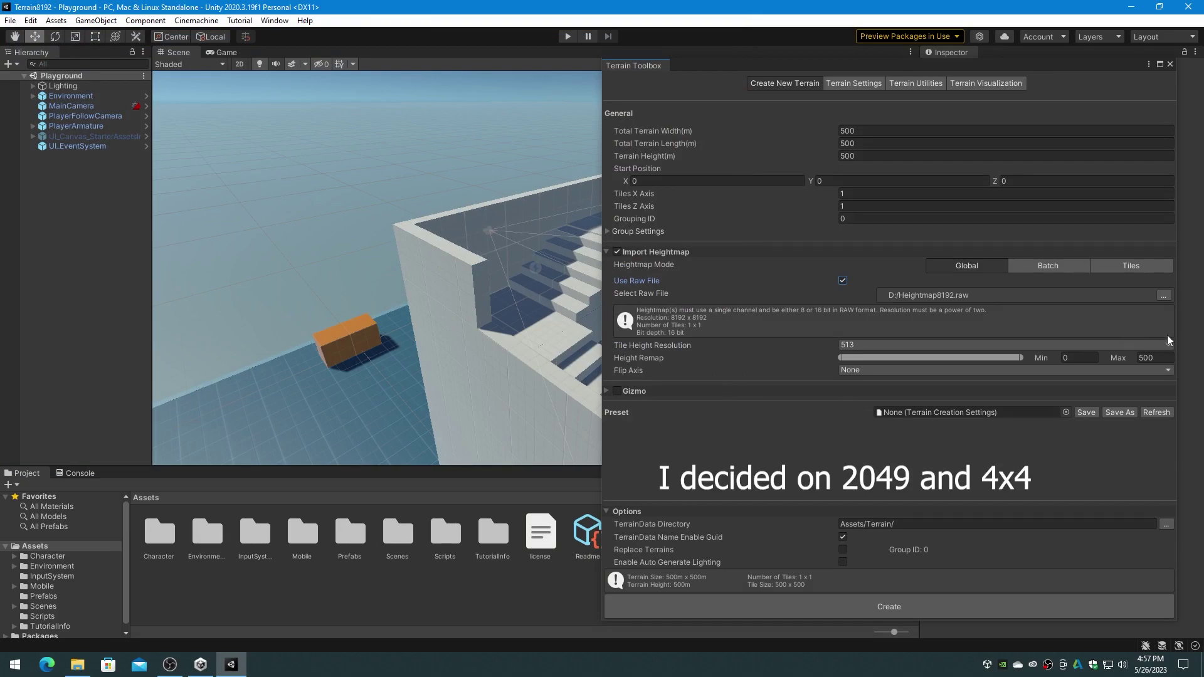
Step: Set tile height resolution to 2049 and the tile count to 4 x 4
{"action": "left_click", "coordinate": [1168, 345]}
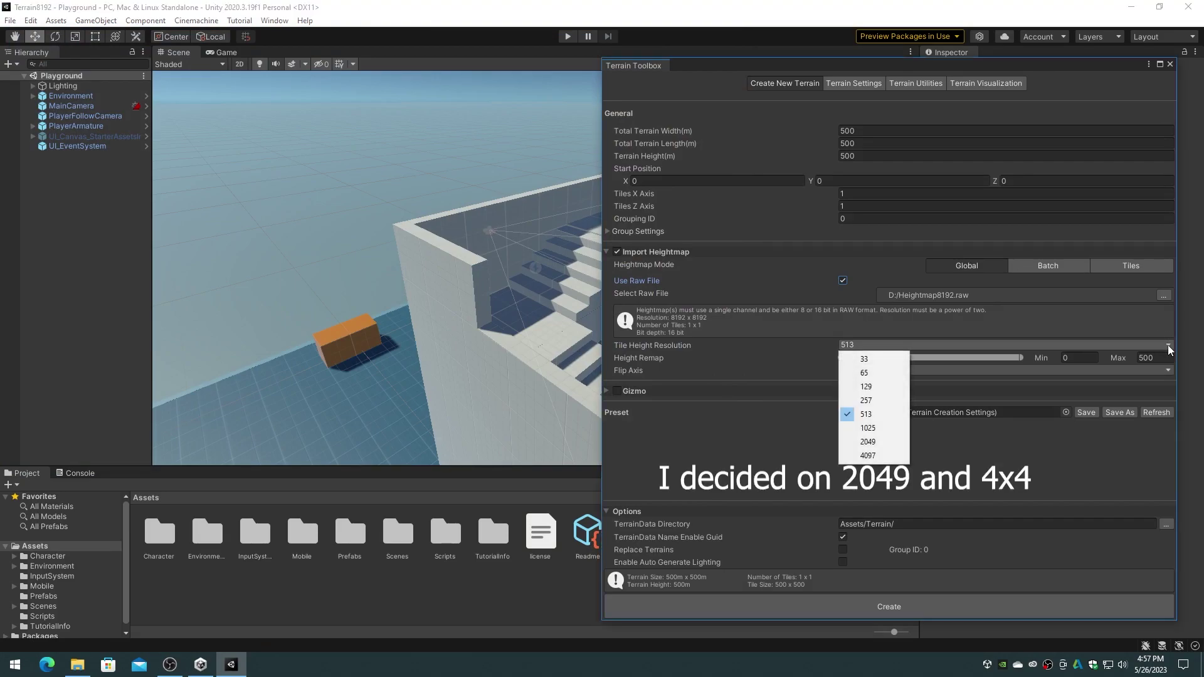
{"action": "left_click", "coordinate": [870, 441]}
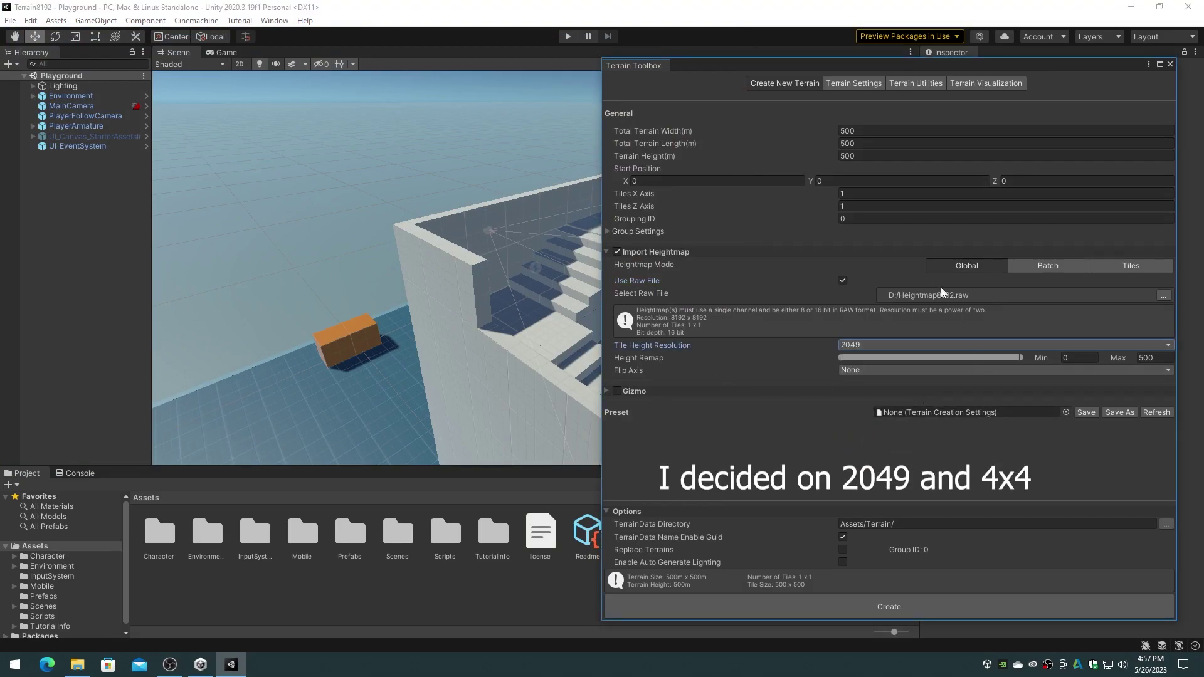
{"action": "left_click", "coordinate": [820, 196]}
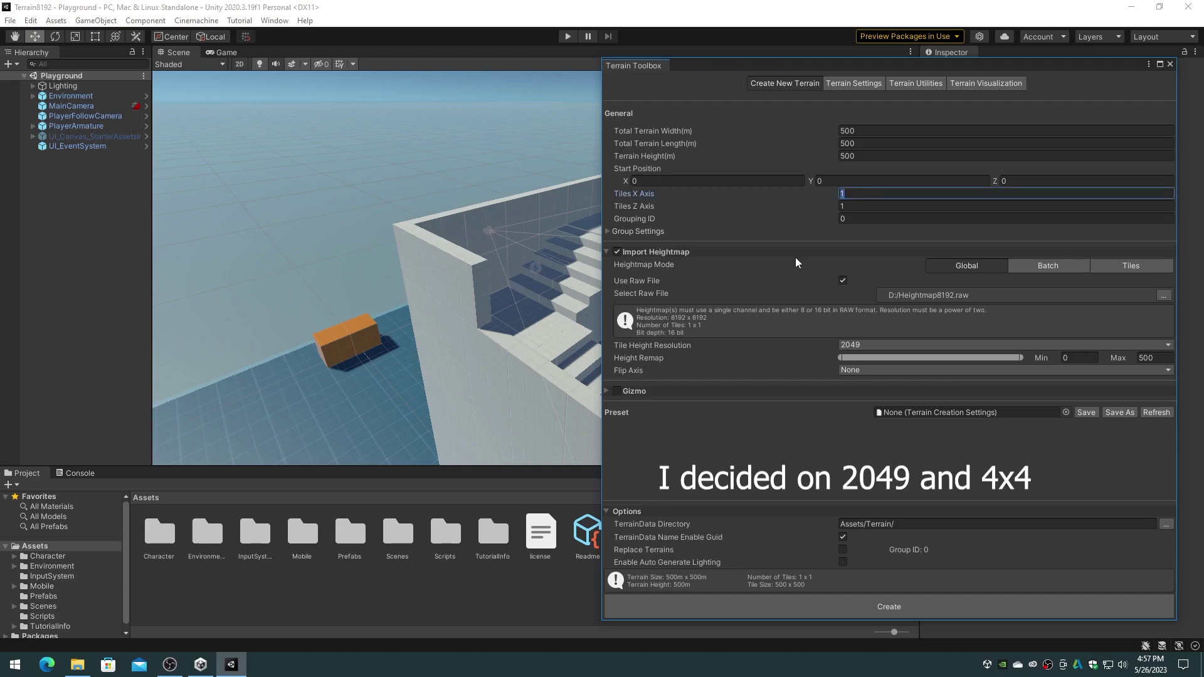
{"action": "type", "text": "4"}
{"action": "key", "text": "Tab"}
{"action": "type", "text": "4"}
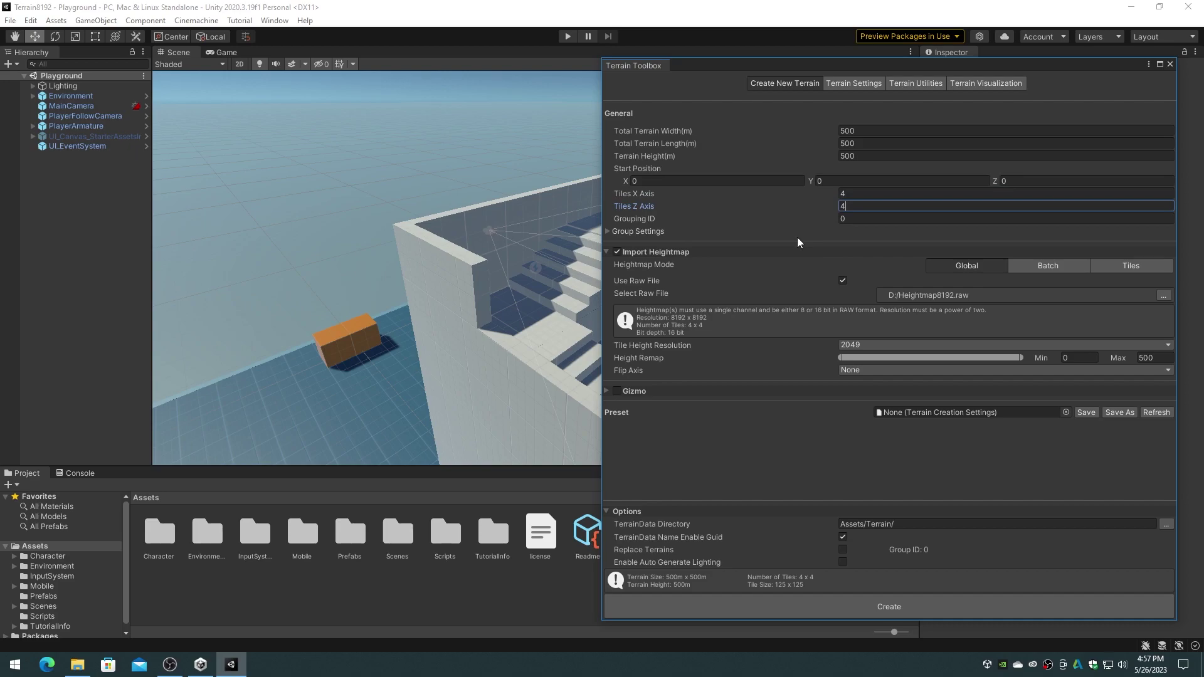
Step: Create the tiled terrain at 8192 × 8192 m total size and 634 m height
{"action": "left_click", "coordinate": [841, 131]}
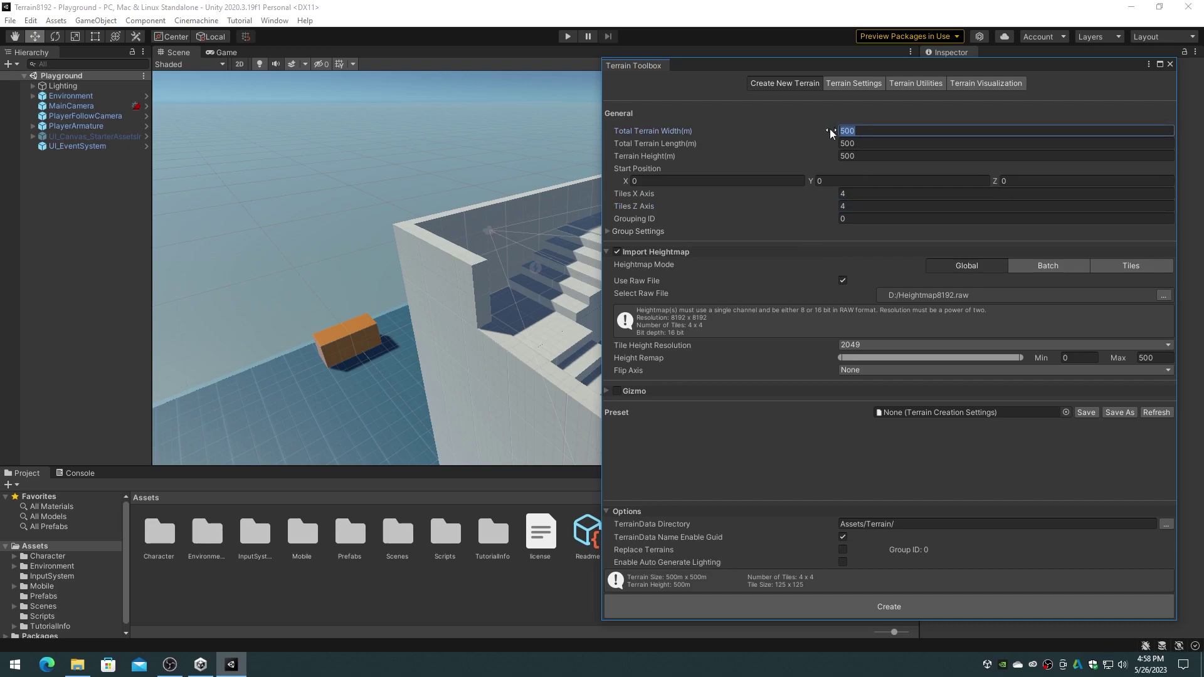
{"action": "type", "text": "8192"}
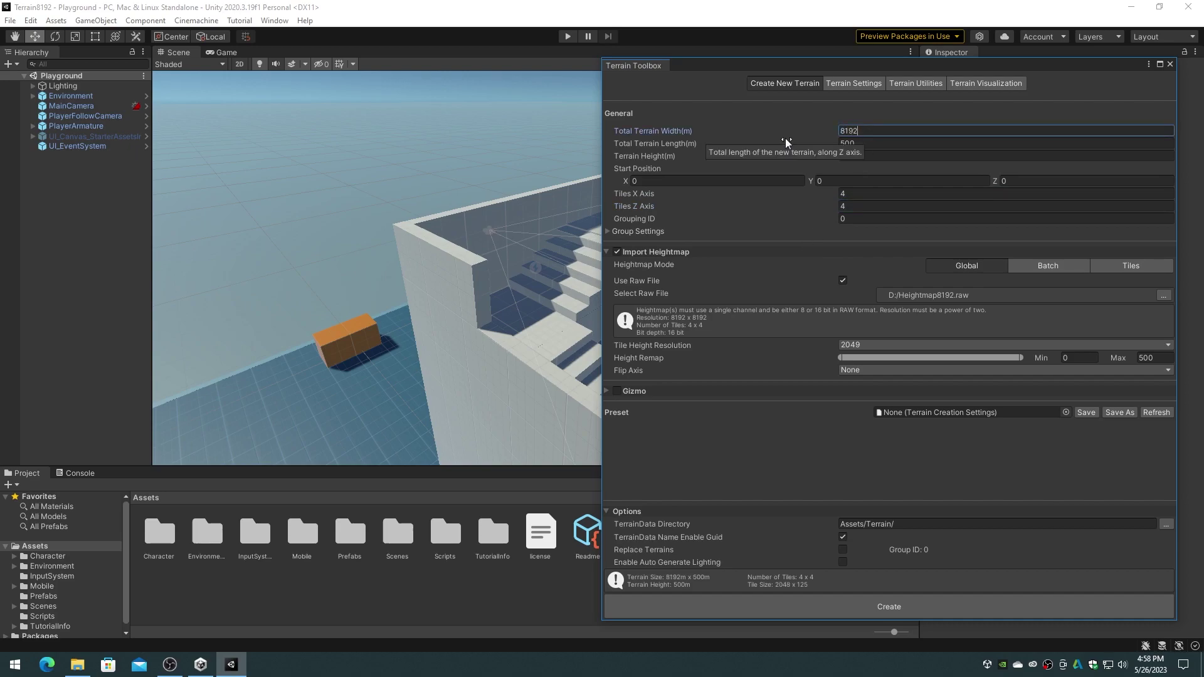
{"action": "key", "text": "Tab"}
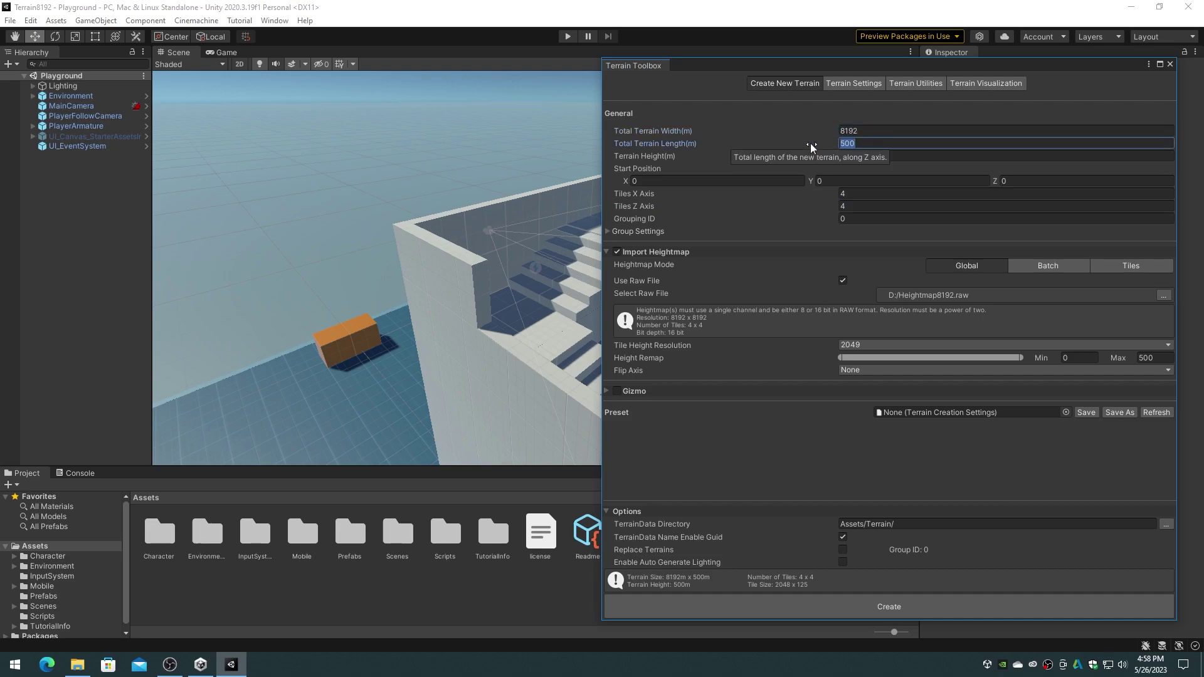
{"action": "type", "text": "8192"}
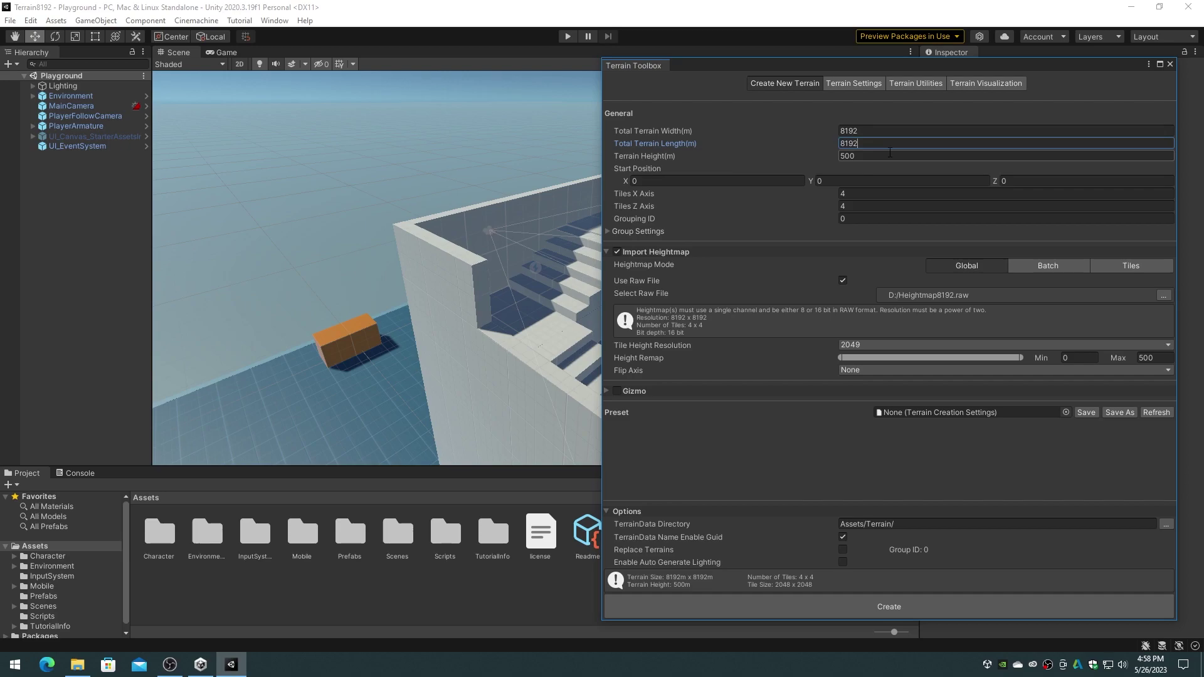
{"action": "key", "text": "Tab"}
{"action": "left_click", "coordinate": [864, 156]}
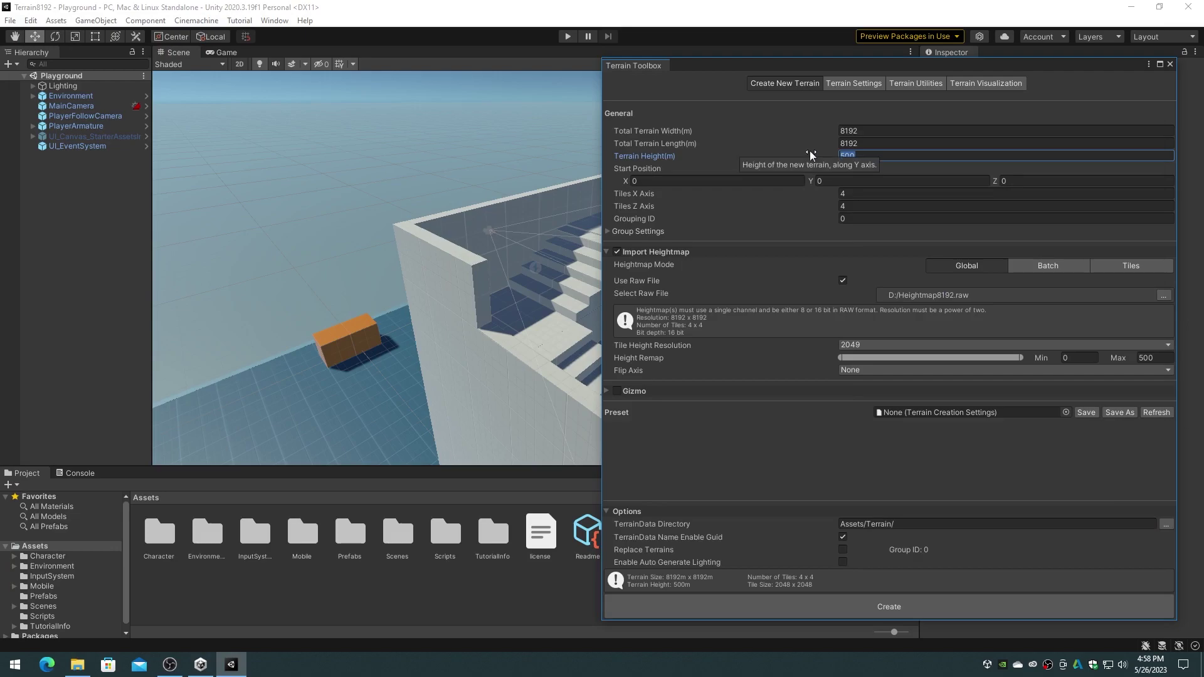
{"action": "type", "text": "634"}
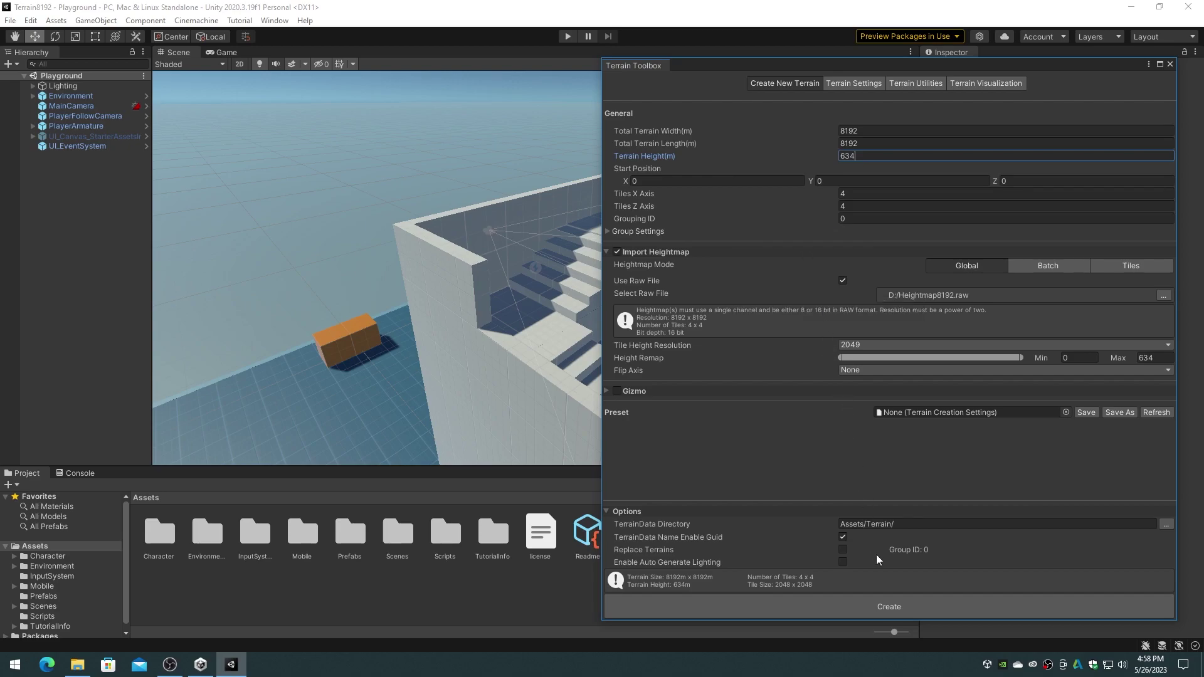
{"action": "left_click", "coordinate": [890, 608]}
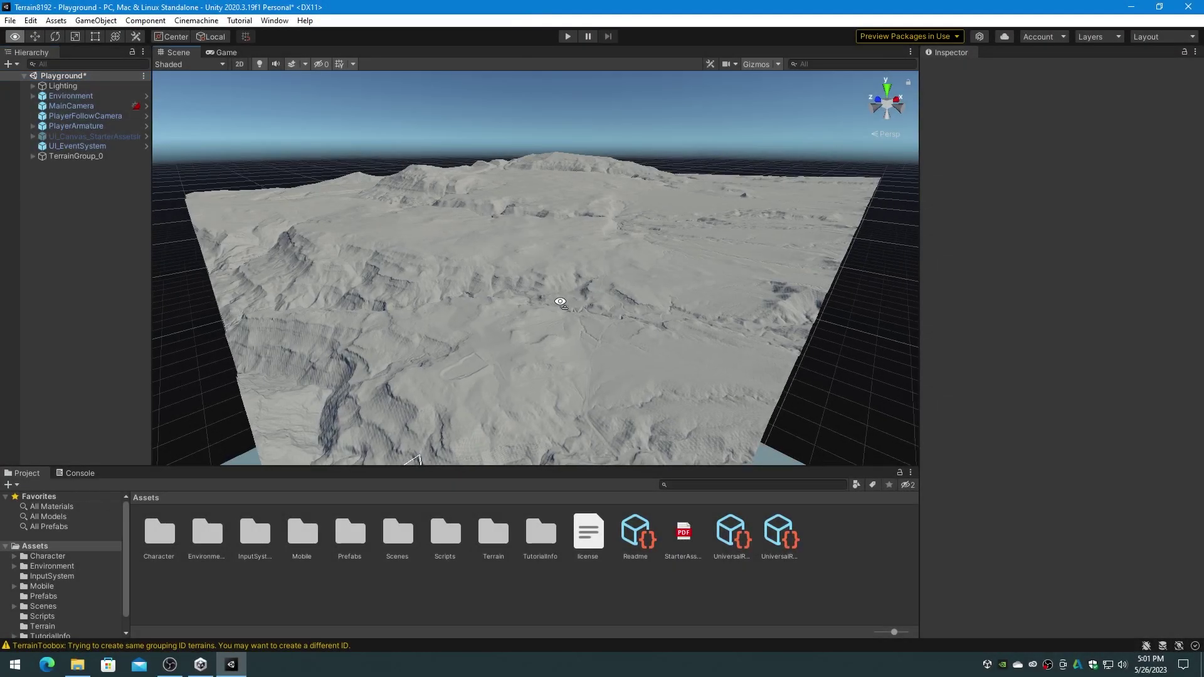
Step: Fly the Scene view camera across the new TerrainGroup_0 mountain terrain
{"action": "right_click_drag", "start_coordinate": [563, 296], "coordinate": [65, 282]}
{"action": "key", "text": "w"}
{"action": "key", "text": "w"}
{"action": "key", "text": "w"}
{"action": "key", "text": "w"}
{"action": "right_click_drag", "start_coordinate": [1114, 282], "coordinate": [1149, 284]}
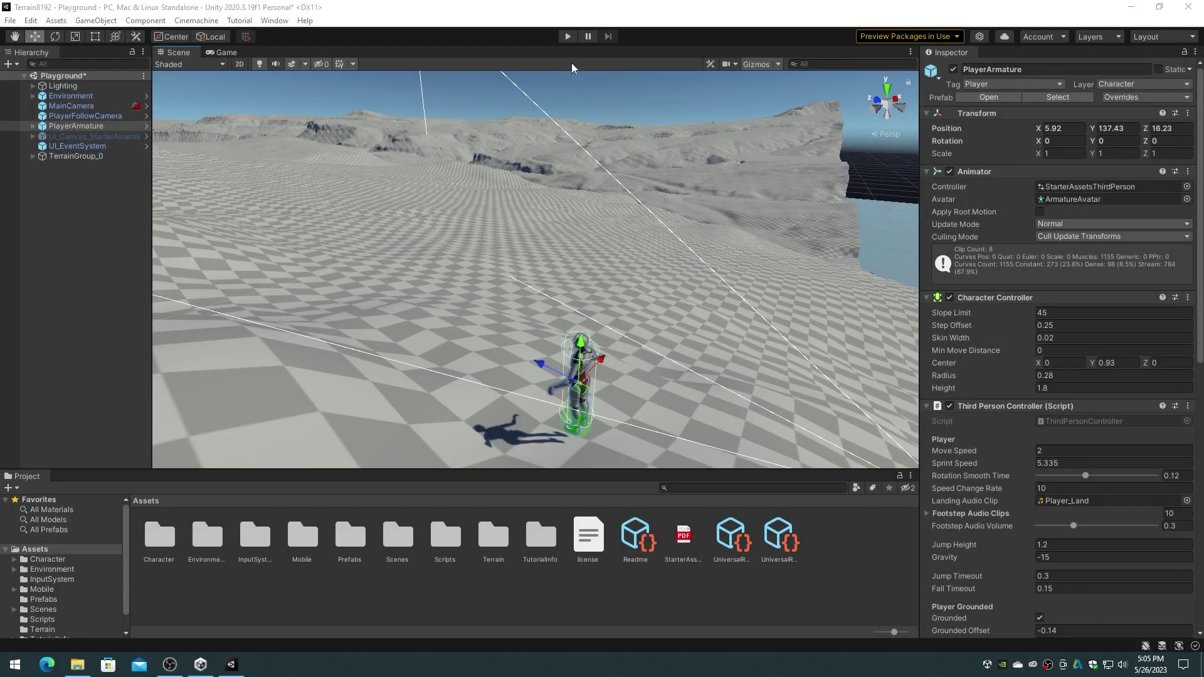
Step: Play the game and walk the third-person character forward across the imported terrain
{"action": "left_click", "coordinate": [568, 36]}
{"action": "key", "text": "w"}
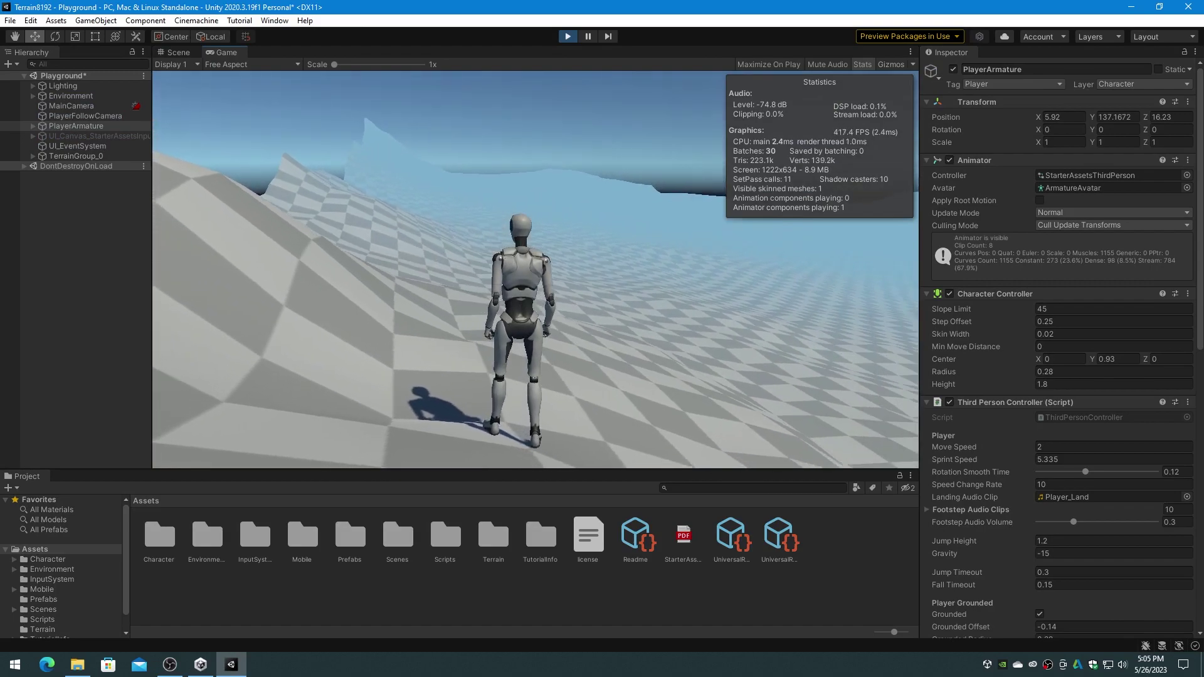
{"action": "key", "text": "w"}
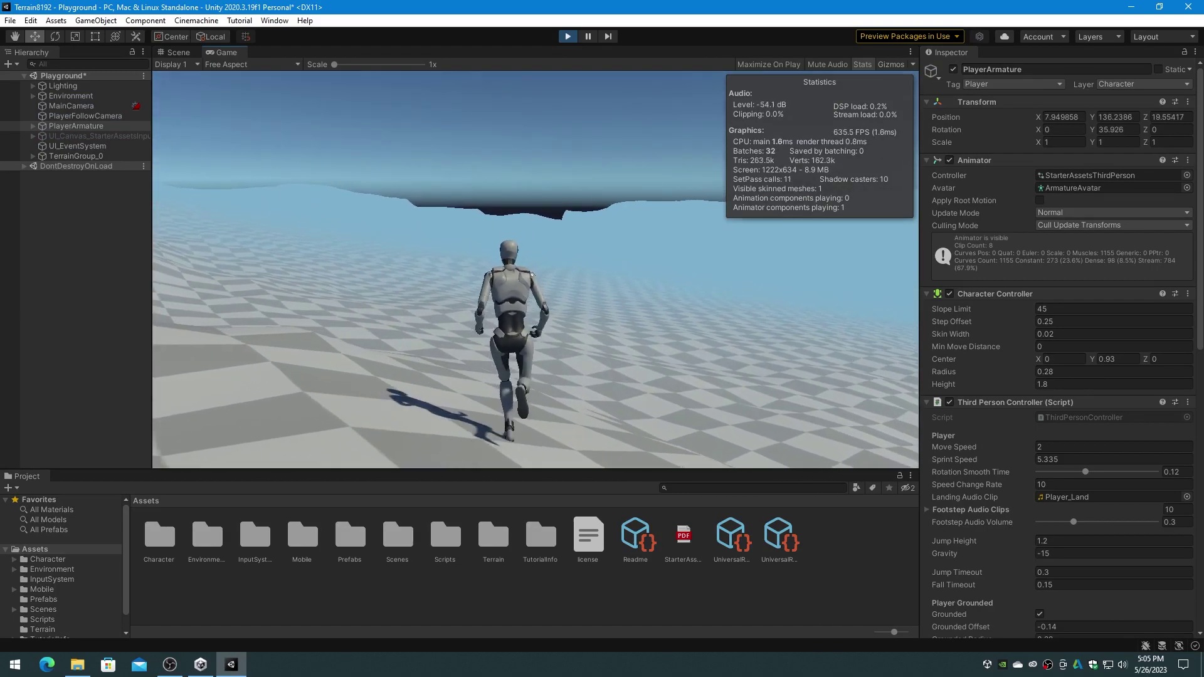
{"action": "key", "text": "w"}
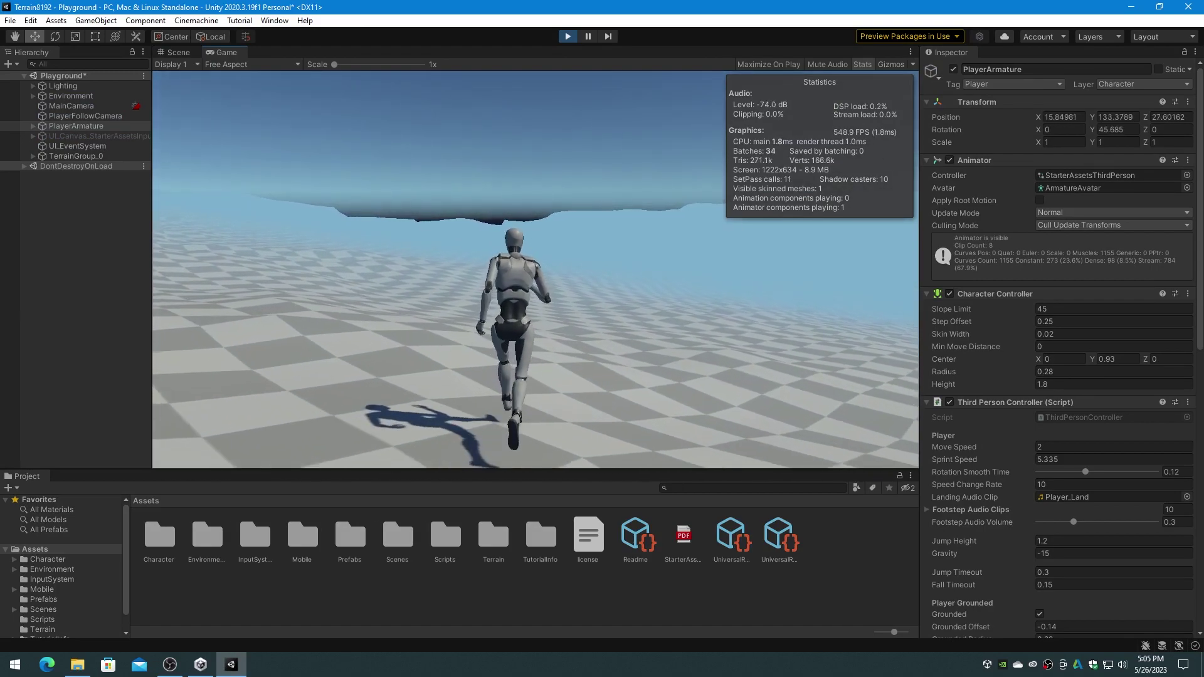
{"action": "key", "text": "w"}
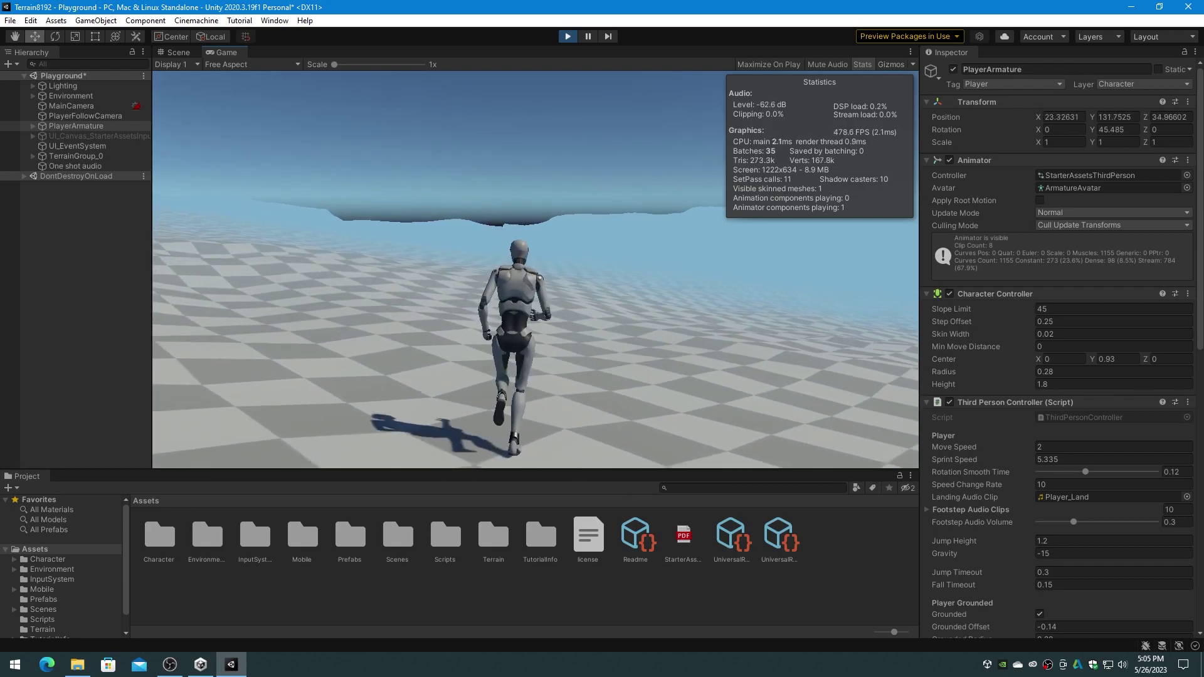
{"action": "key", "text": "w"}
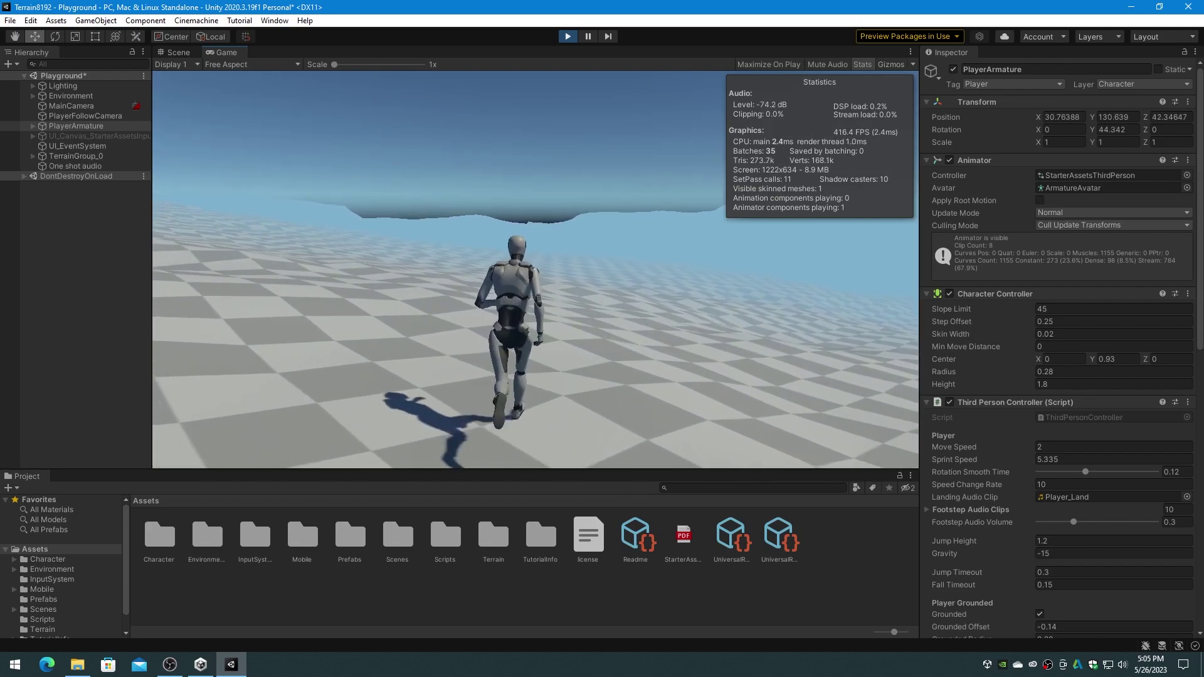
{"action": "key", "text": "w"}
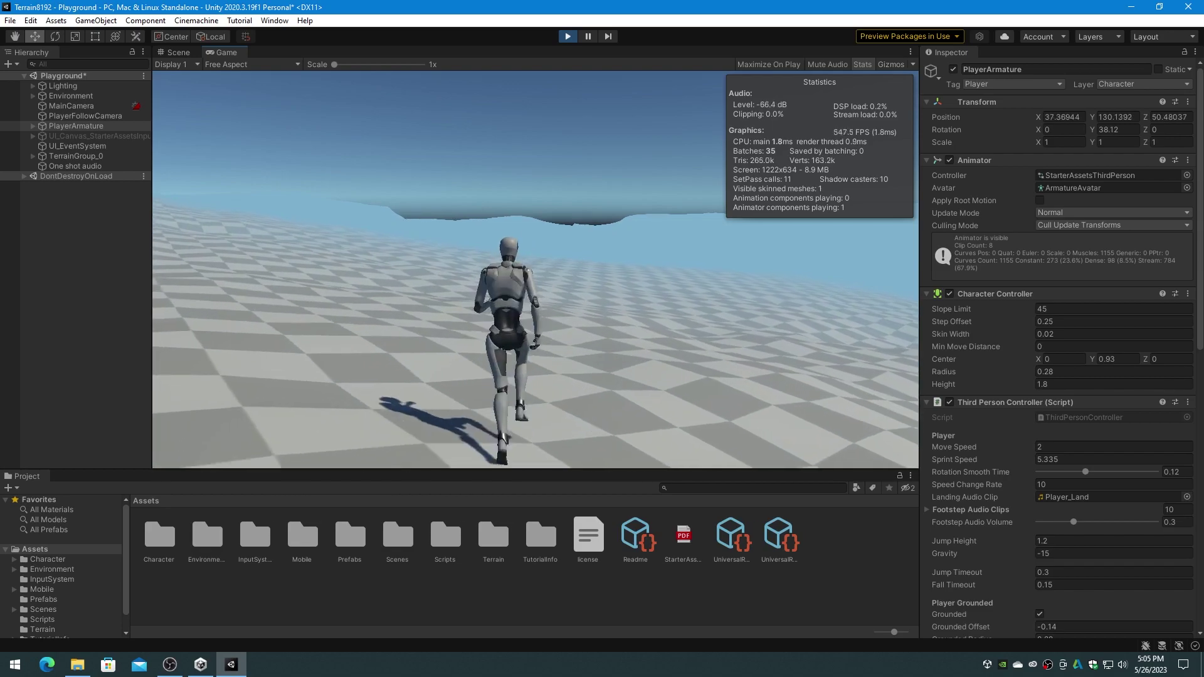
{"action": "key", "text": "w"}
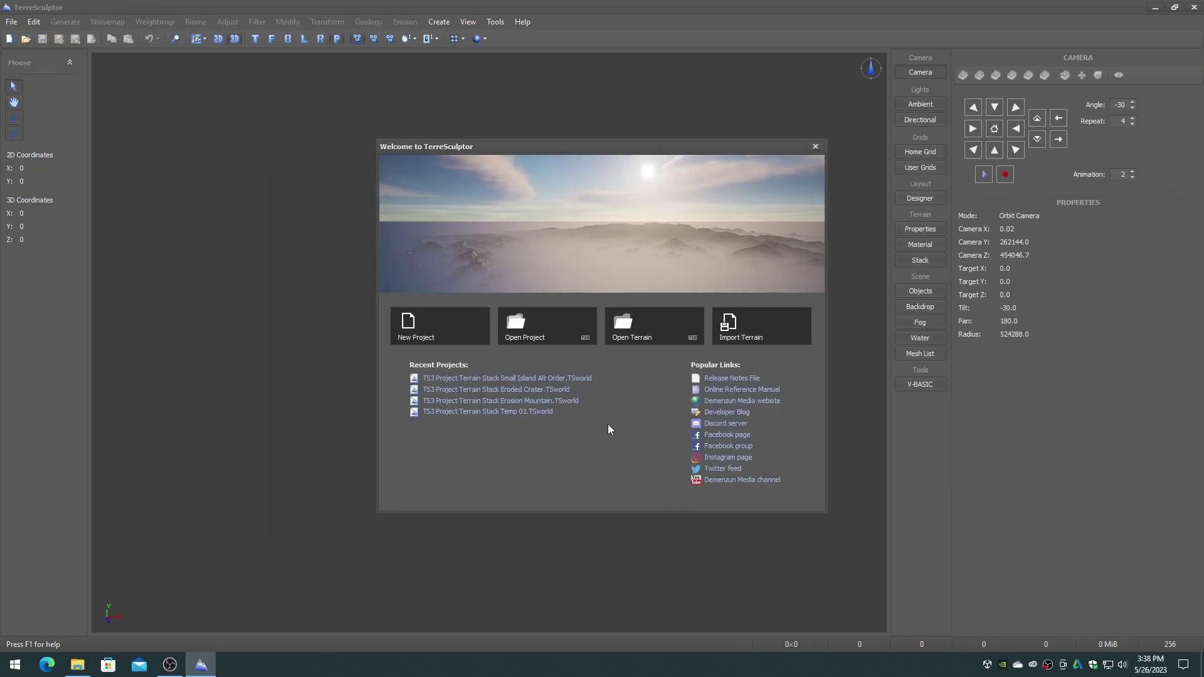
Step: Create a blank 1024×1024 terrain and open the DEM Explorer at Mount Rainier Washington USA
{"action": "left_click", "coordinate": [431, 328]}
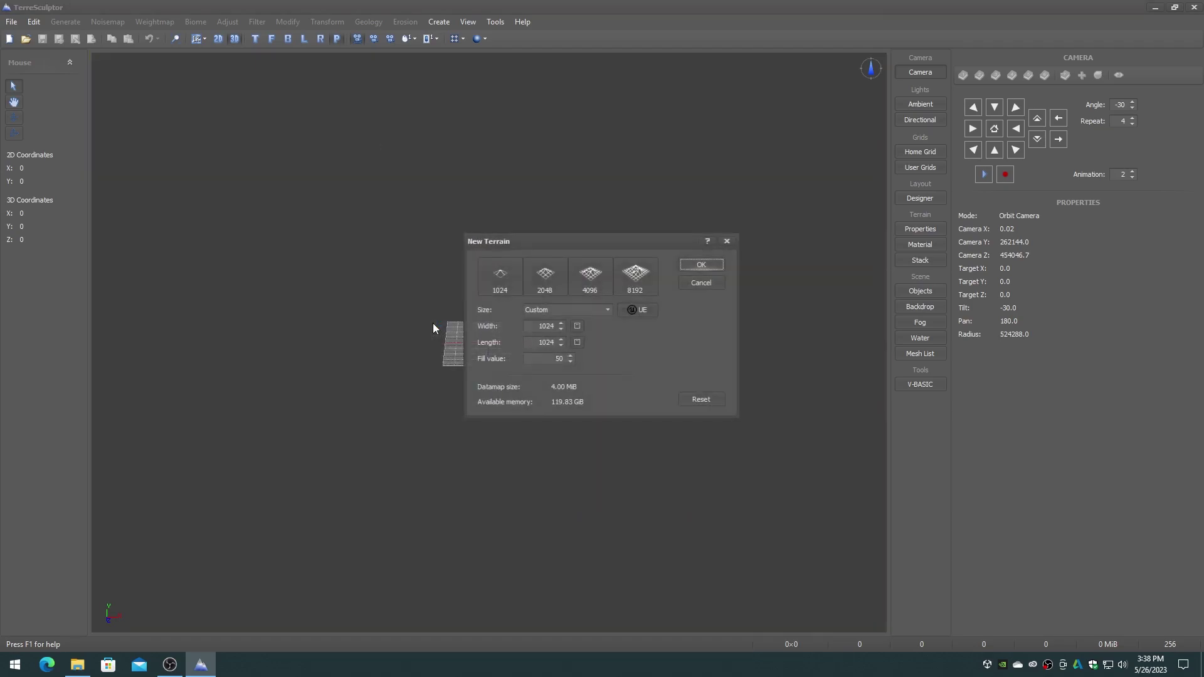
{"action": "left_click", "coordinate": [503, 275]}
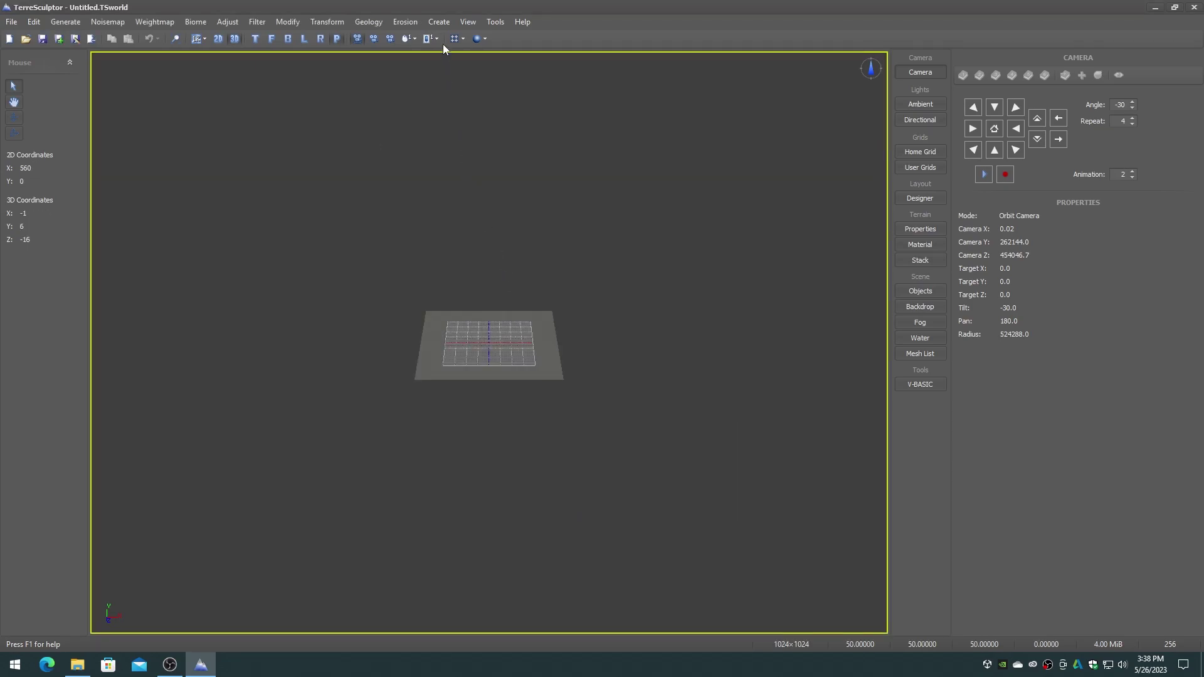
{"action": "left_click", "coordinate": [440, 22]}
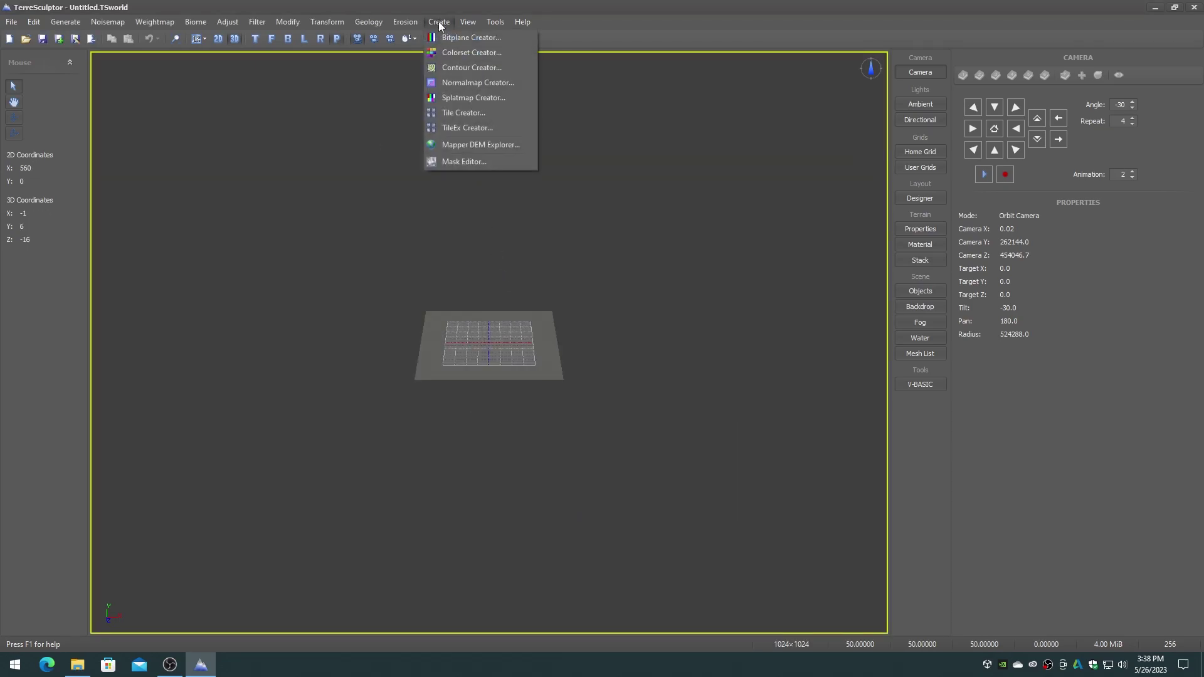
{"action": "left_click", "coordinate": [457, 145]}
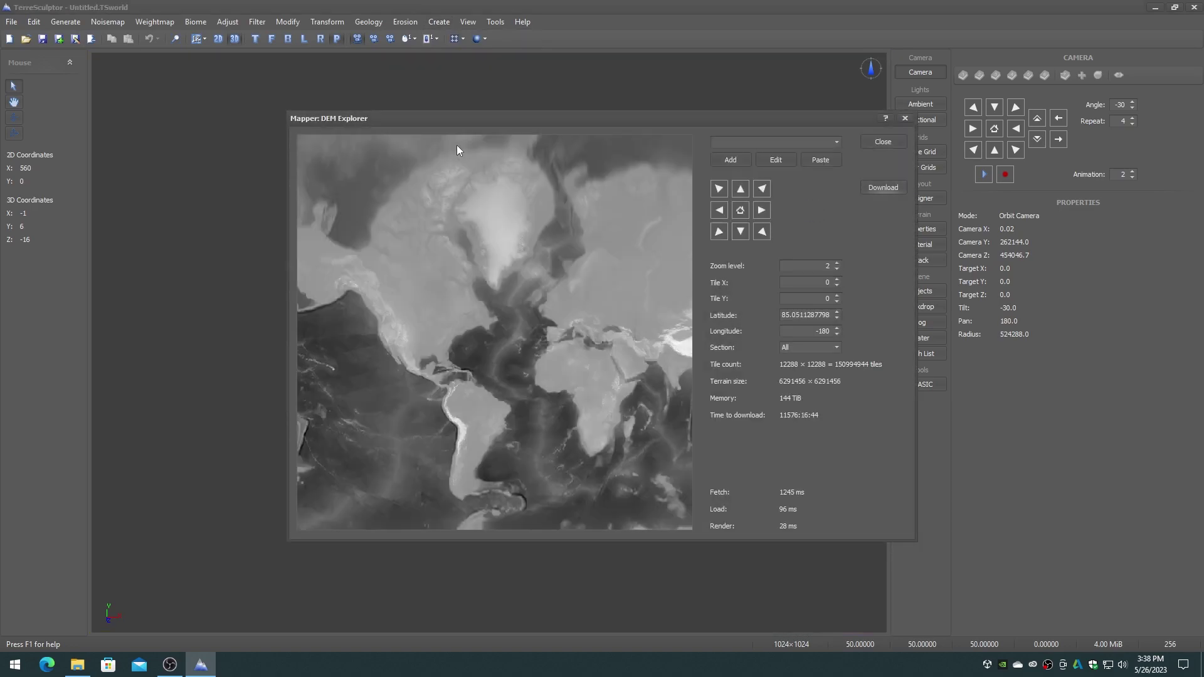
{"action": "left_click", "coordinate": [837, 141]}
{"action": "left_click_drag", "start_coordinate": [840, 171], "coordinate": [840, 187]}
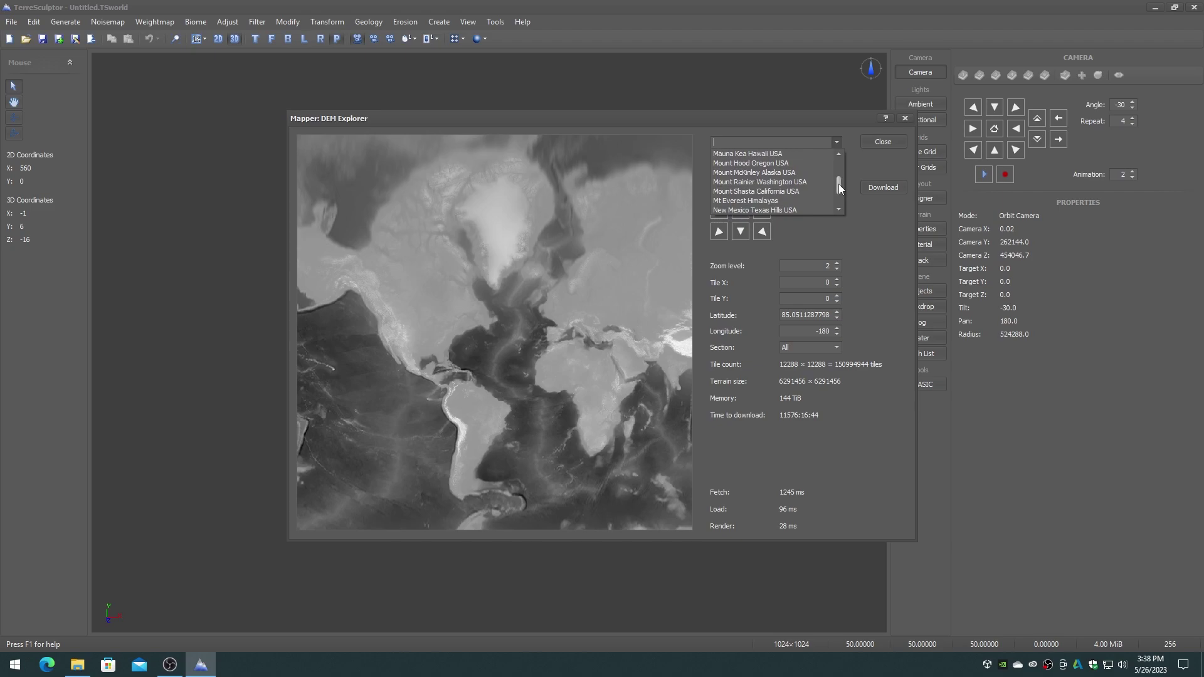
{"action": "left_click", "coordinate": [754, 191]}
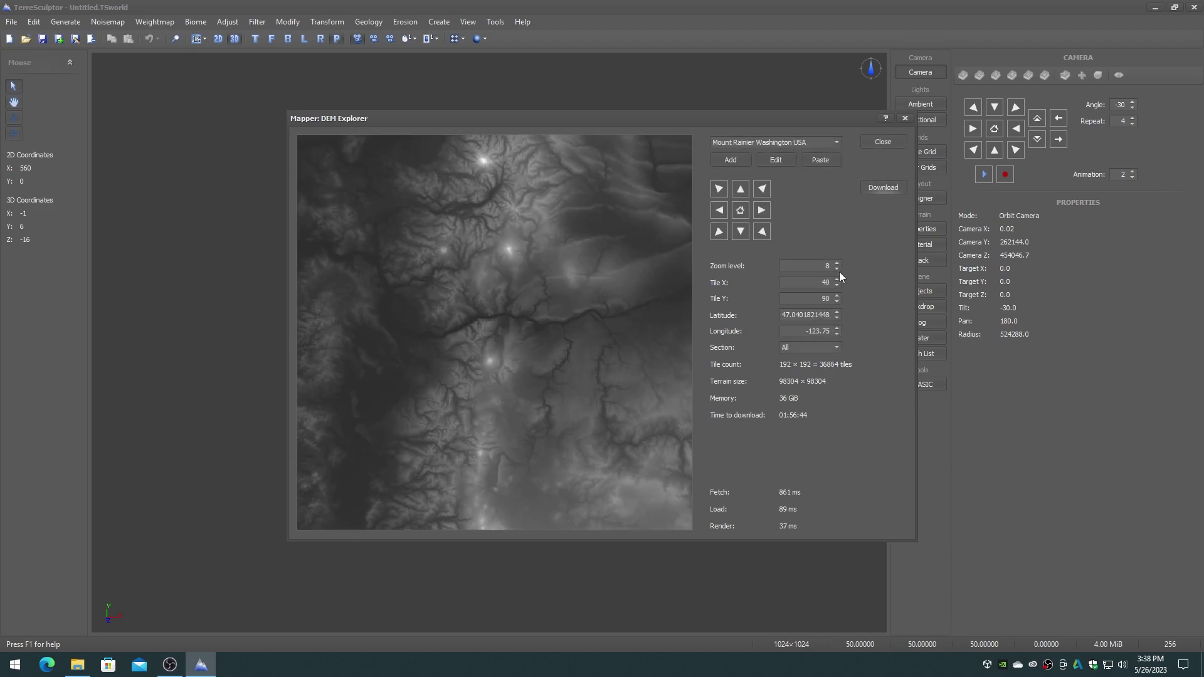
Step: Zoom the map to level 10, shift two tiles east, and download the Top-Left section
{"action": "left_click", "coordinate": [837, 263]}
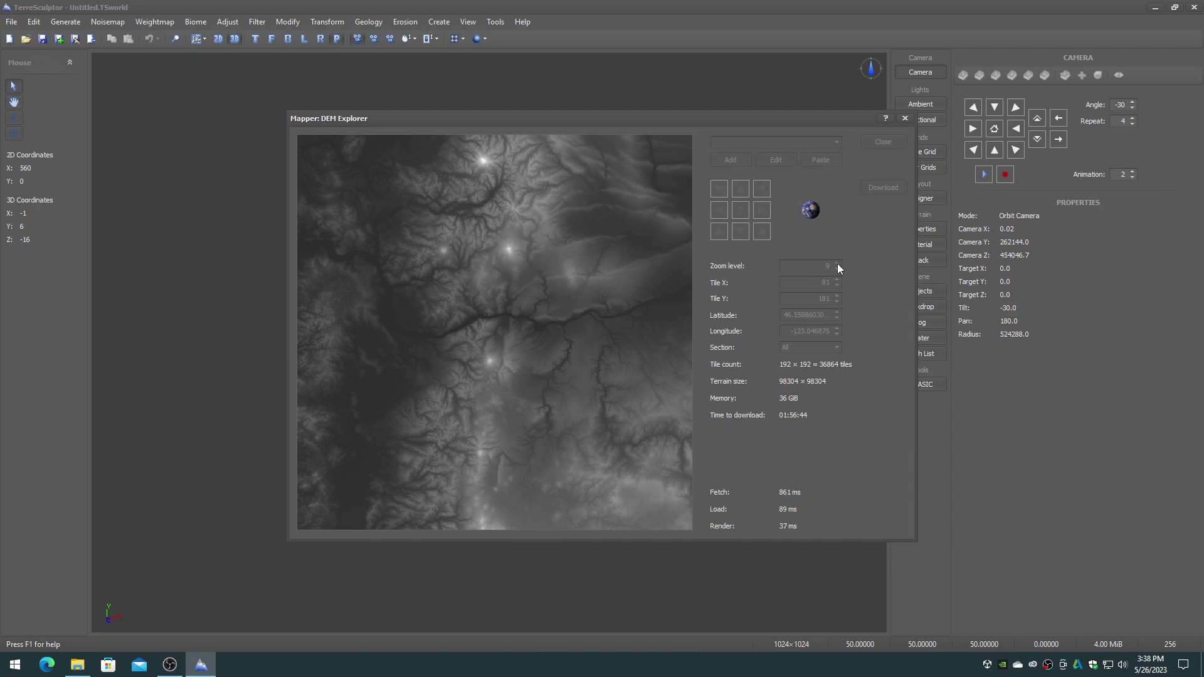
{"action": "left_click", "coordinate": [838, 263]}
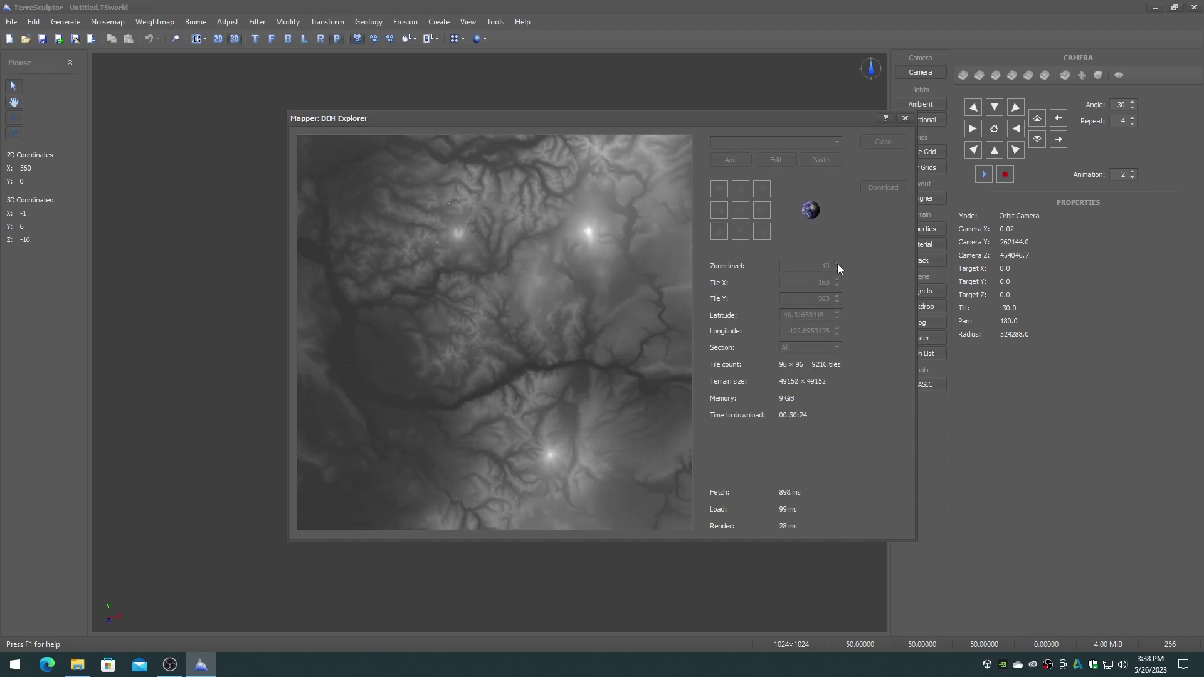
{"action": "left_click", "coordinate": [762, 210]}
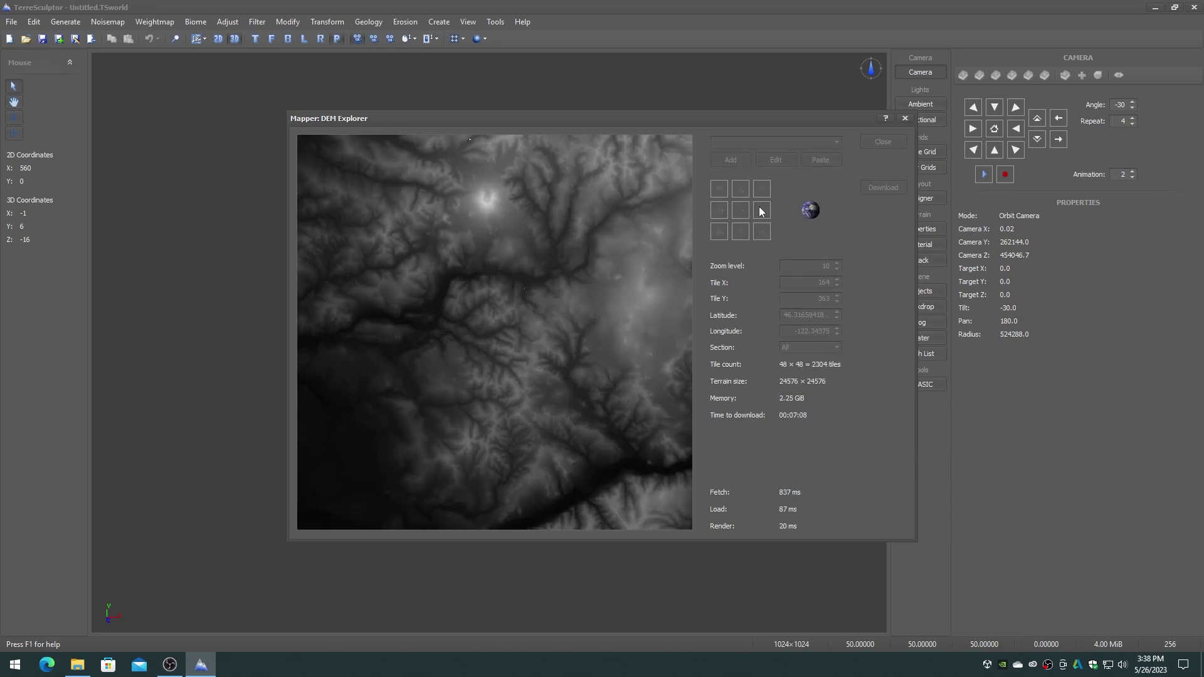
{"action": "left_click", "coordinate": [762, 211]}
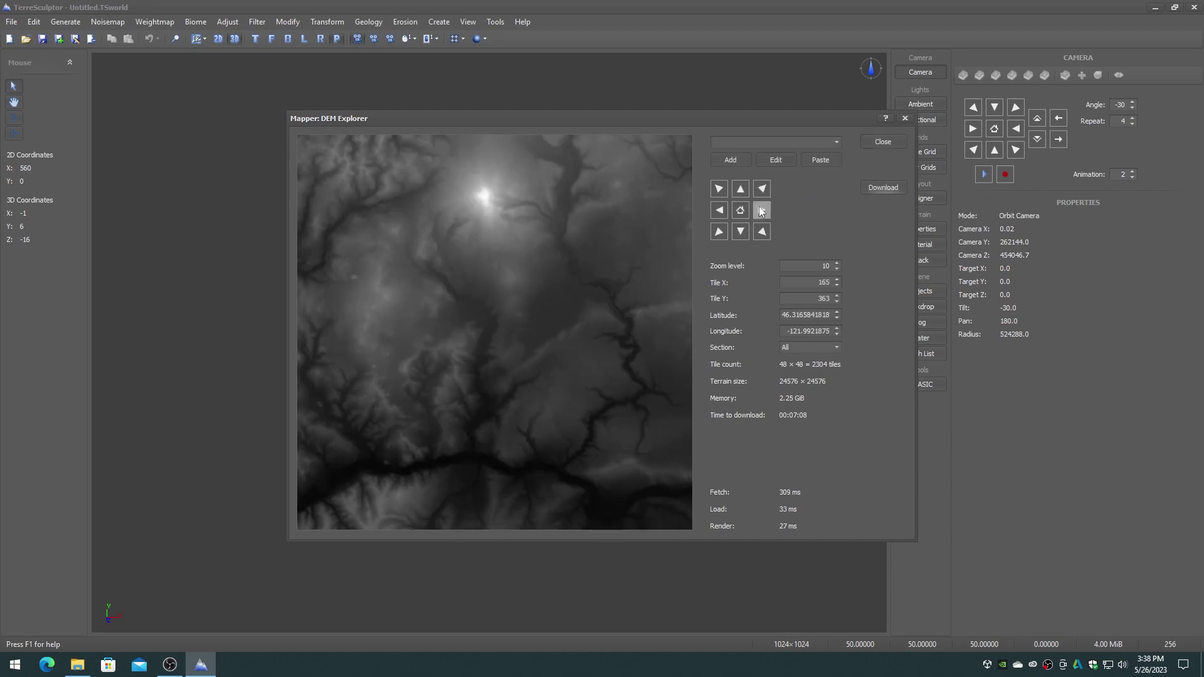
{"action": "left_click", "coordinate": [838, 263]}
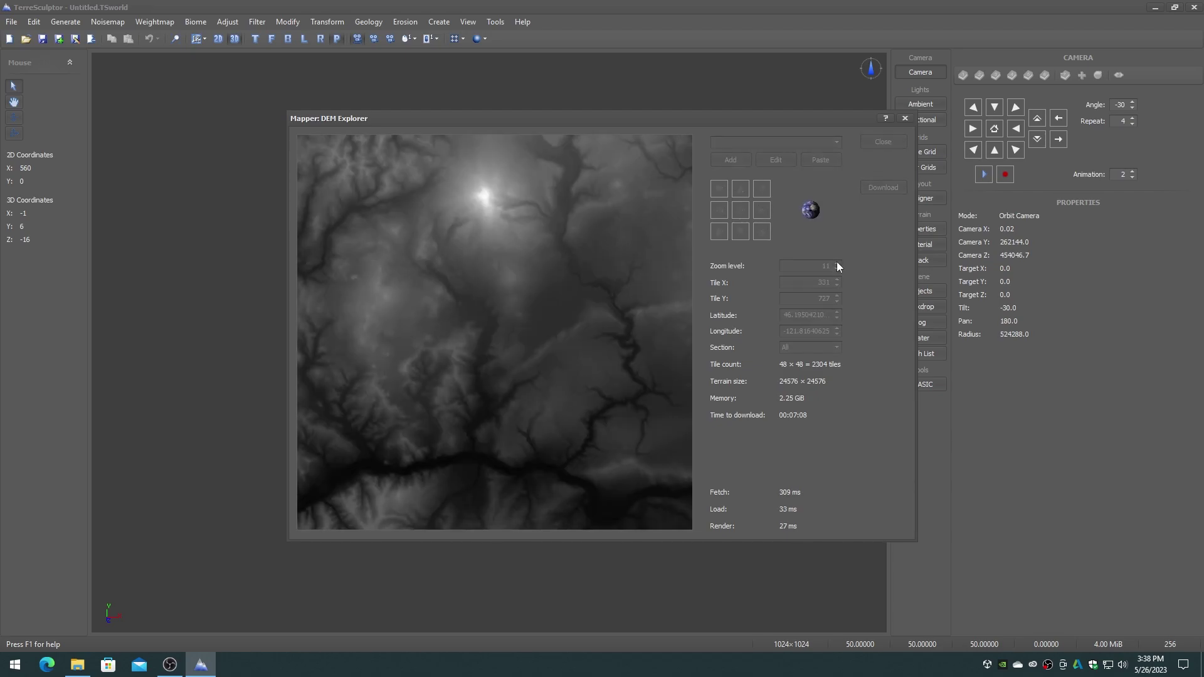
{"action": "left_click", "coordinate": [837, 269]}
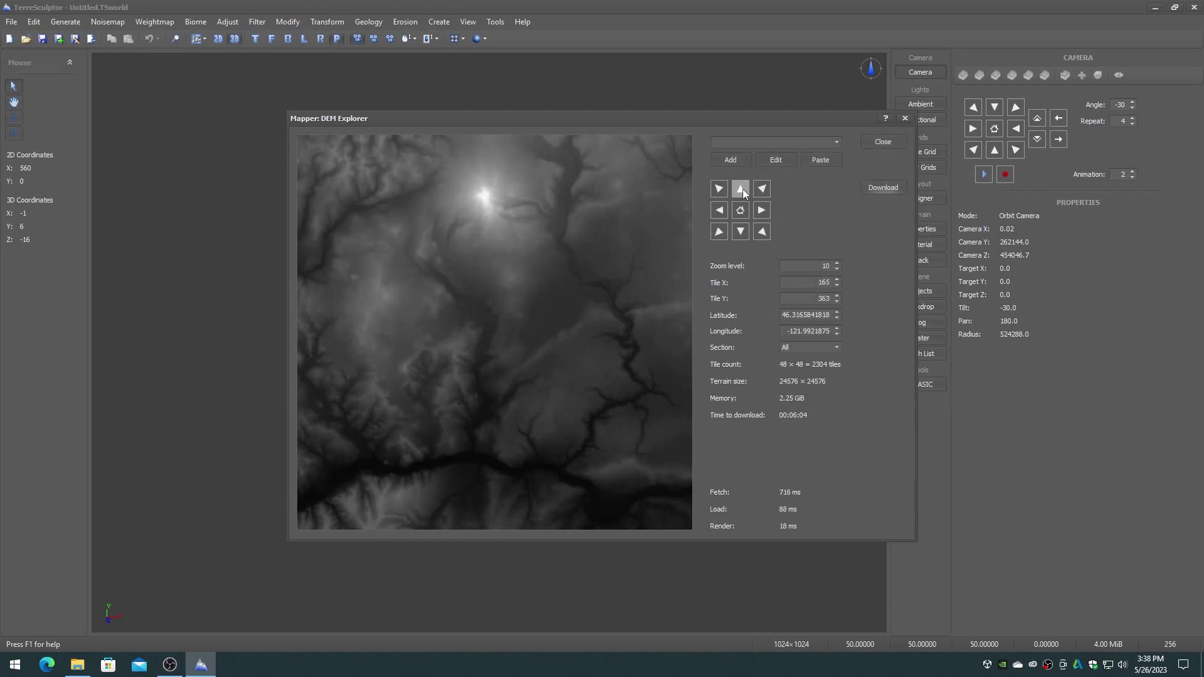
{"action": "left_click", "coordinate": [814, 348]}
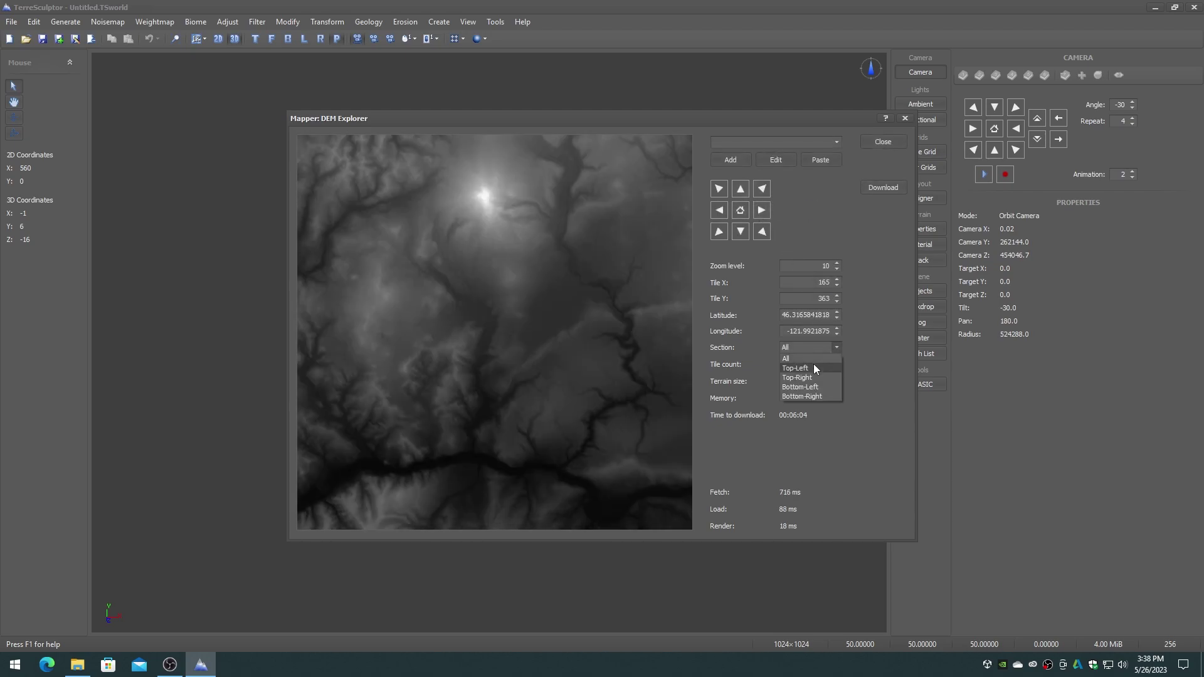
{"action": "left_click", "coordinate": [814, 367]}
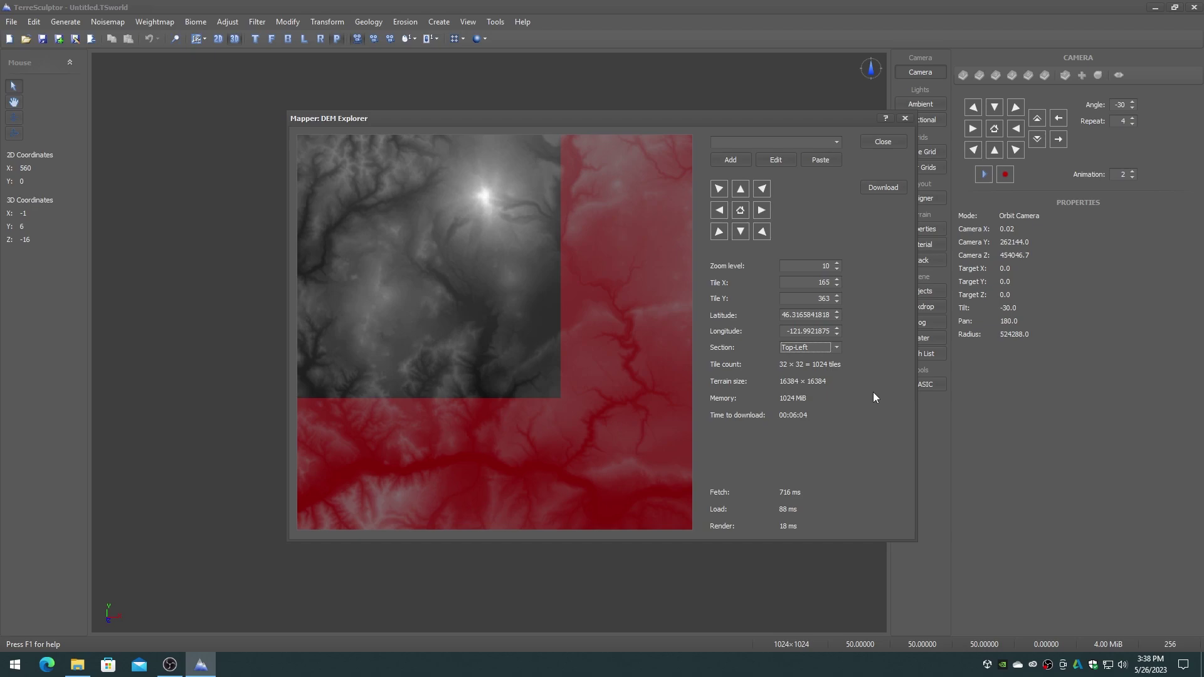
{"action": "left_click", "coordinate": [883, 187]}
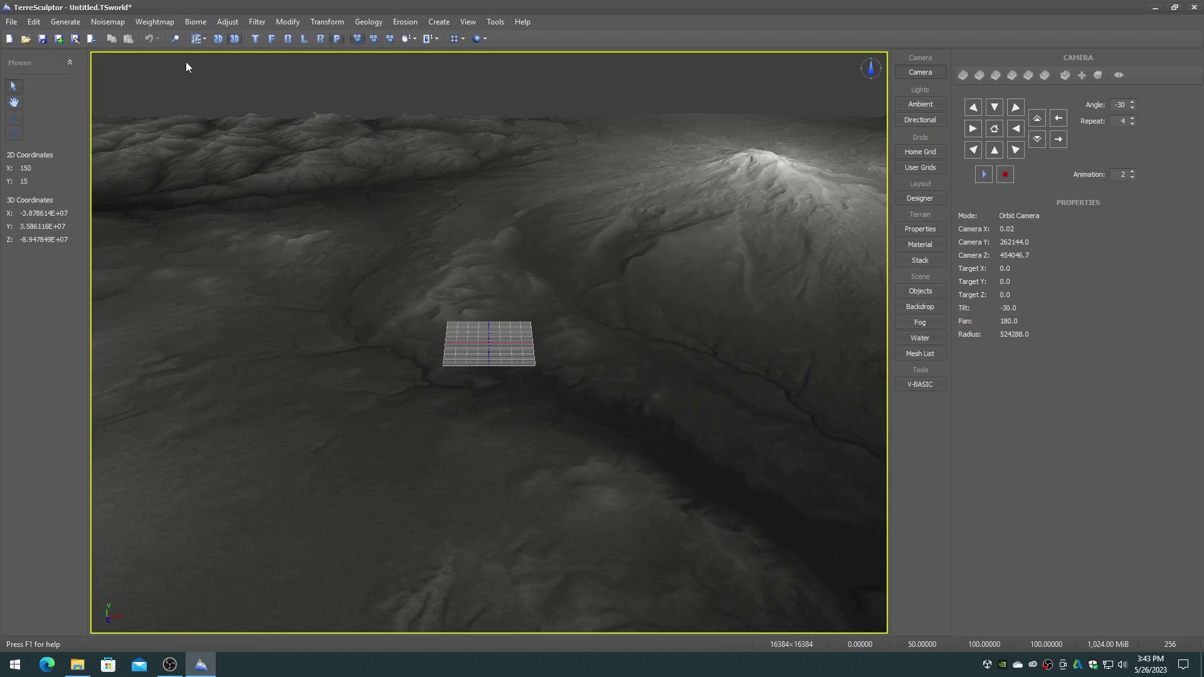
Step: Frame the whole terrain in the view and hide the home grid
{"action": "left_click", "coordinate": [175, 37]}
{"action": "left_click_drag", "start_coordinate": [385, 311], "coordinate": [840, 273]}
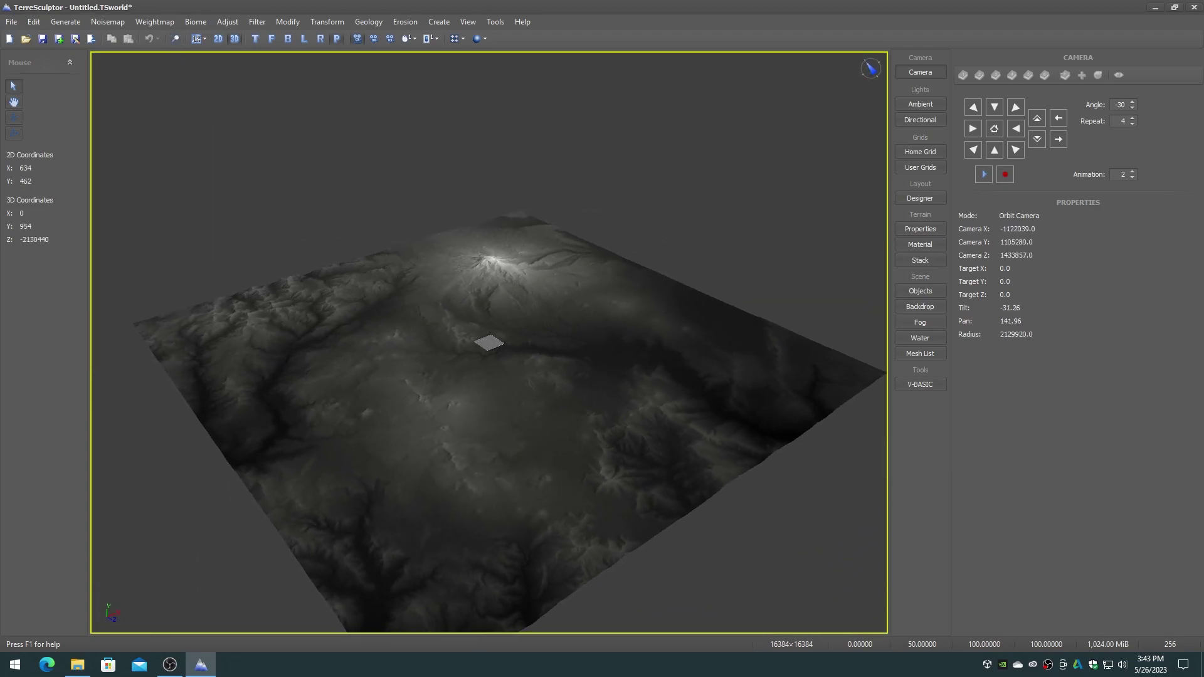
{"action": "left_click", "coordinate": [924, 289]}
{"action": "left_click", "coordinate": [998, 79]}
Step: Give the terrain the Auto-Material with the Satellite Forest preset and show its properties
{"action": "left_click", "coordinate": [926, 244]}
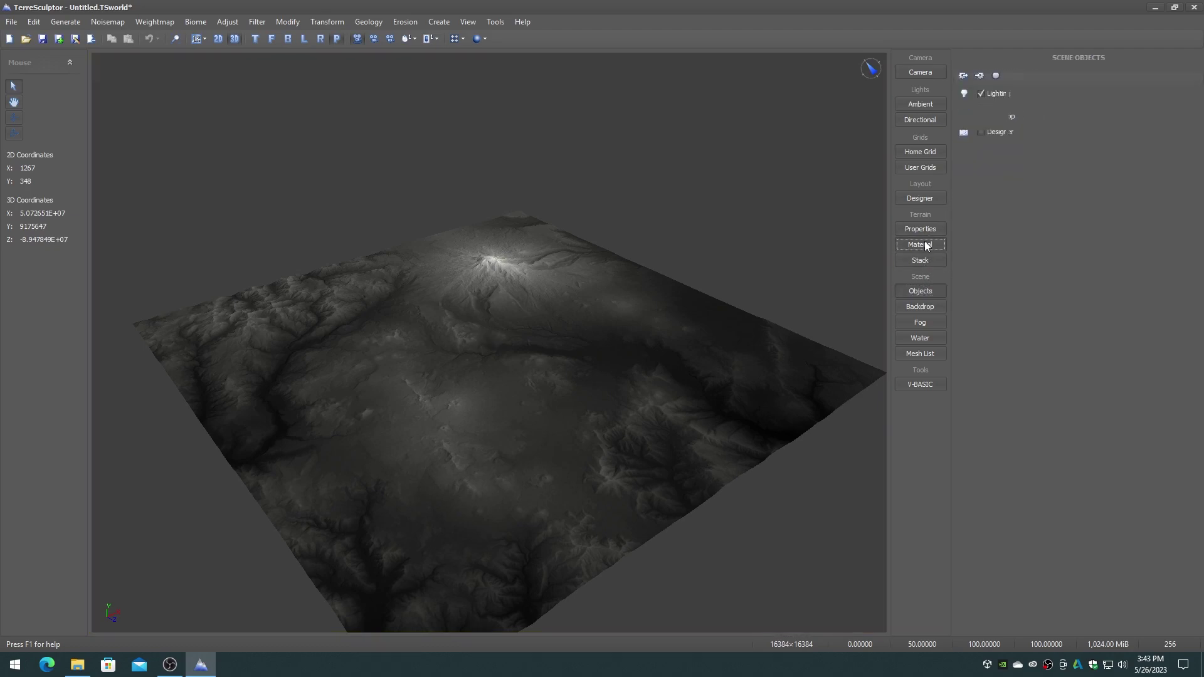
{"action": "left_click", "coordinate": [1035, 96]}
{"action": "left_click", "coordinate": [1039, 154]}
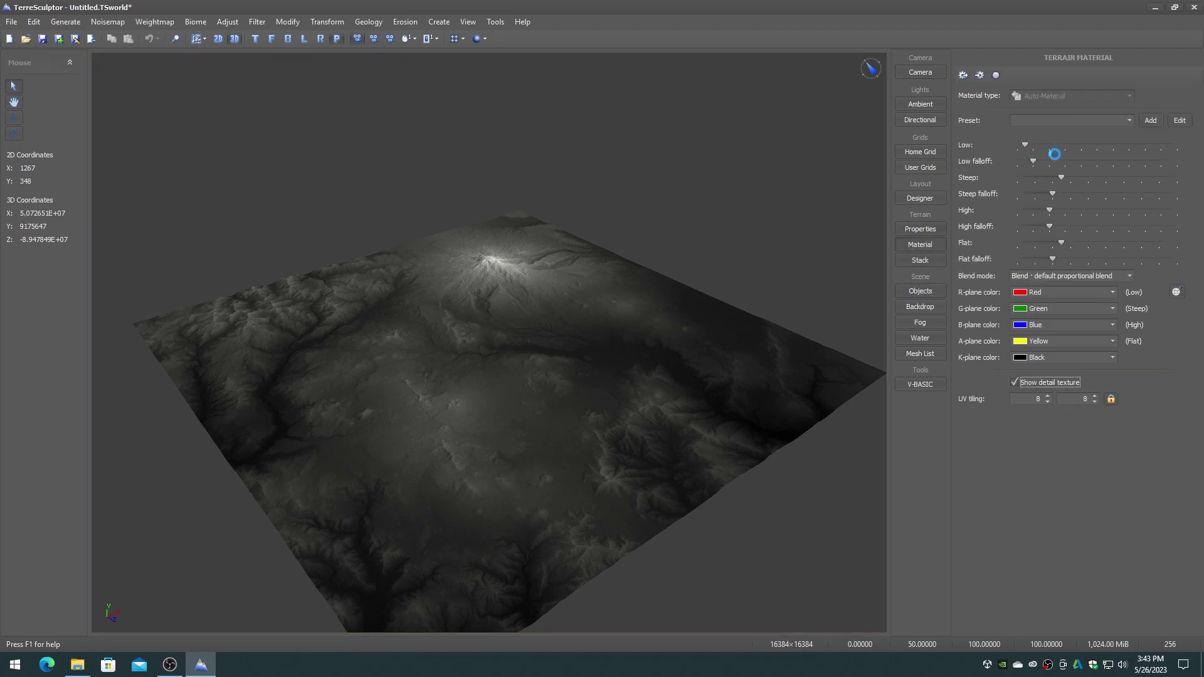
{"action": "left_click", "coordinate": [1128, 120]}
{"action": "left_click_drag", "start_coordinate": [1130, 131], "coordinate": [1129, 164]}
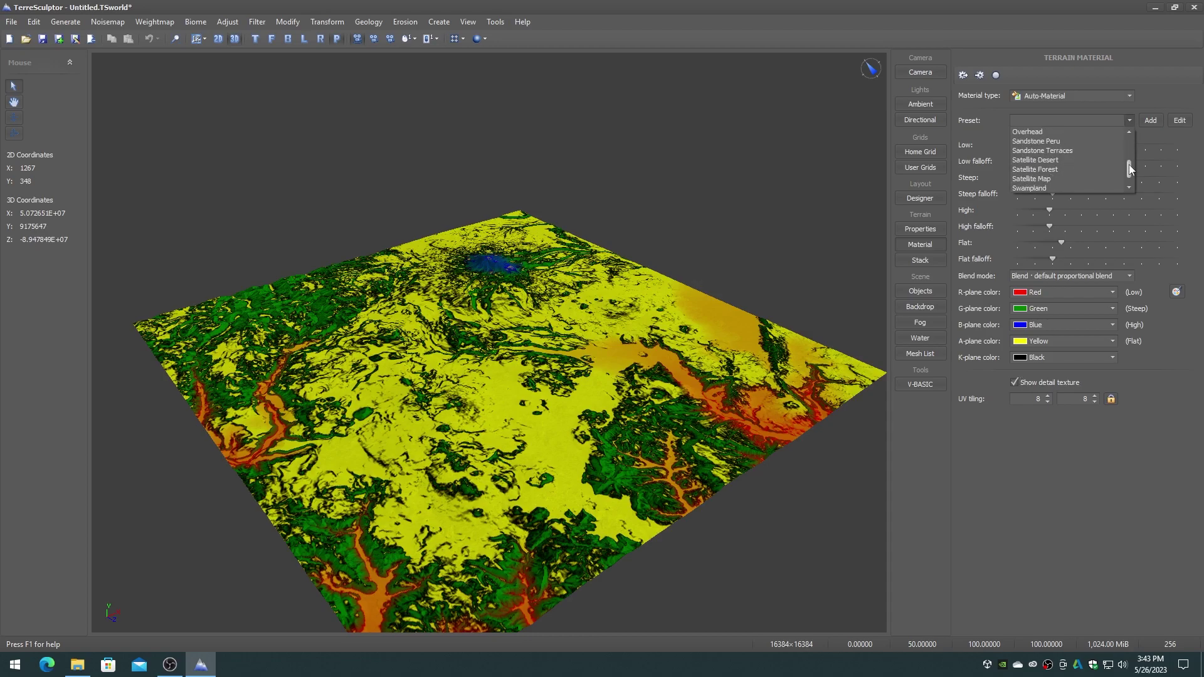
{"action": "left_click", "coordinate": [1047, 168]}
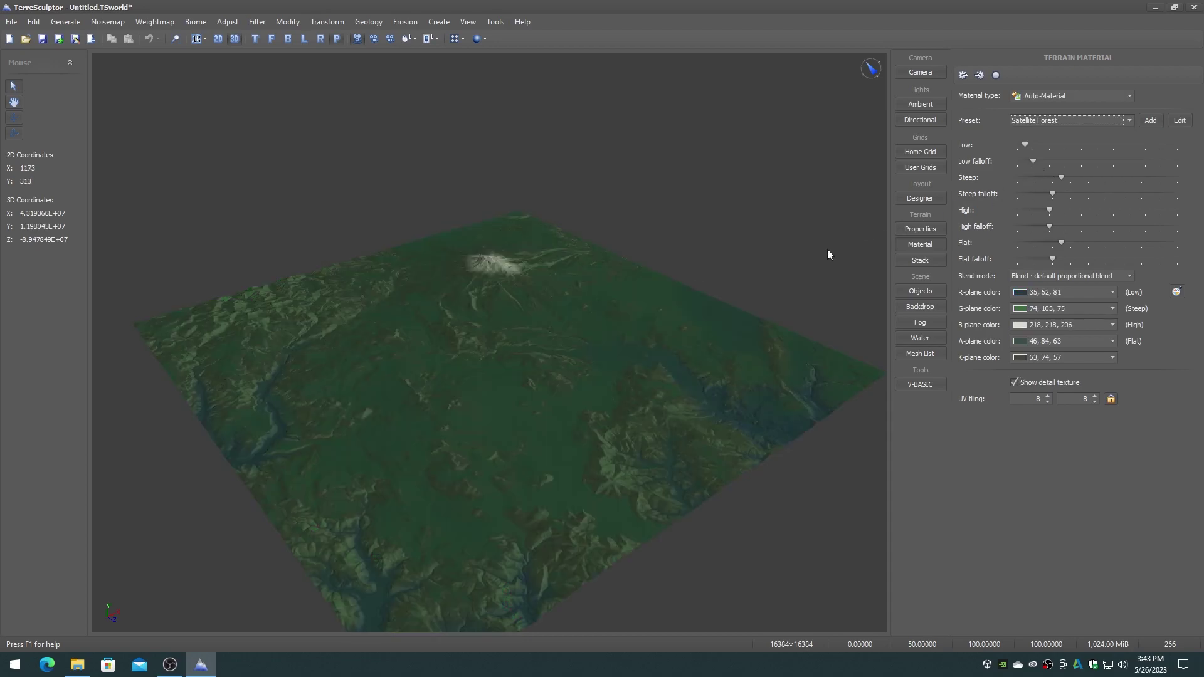
{"action": "left_click", "coordinate": [924, 228]}
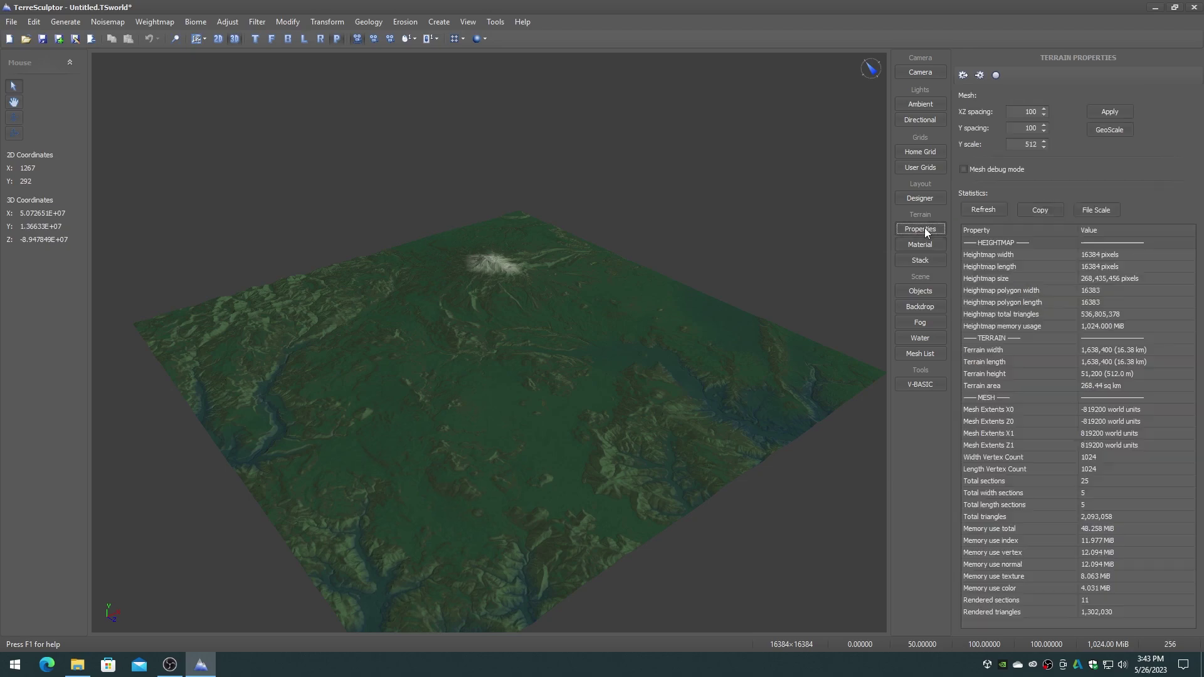
Step: Accept the file scale and apply GeoScale with Y spacing set from the file scale value
{"action": "left_click", "coordinate": [1108, 208]}
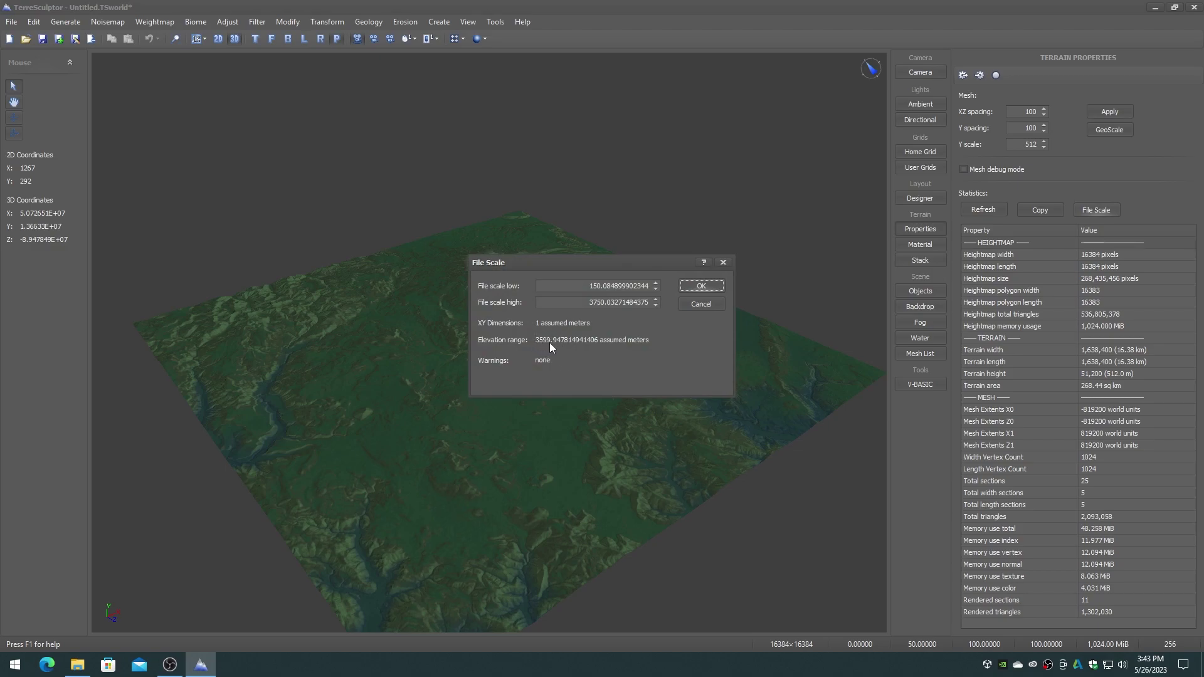
{"action": "left_click", "coordinate": [707, 285]}
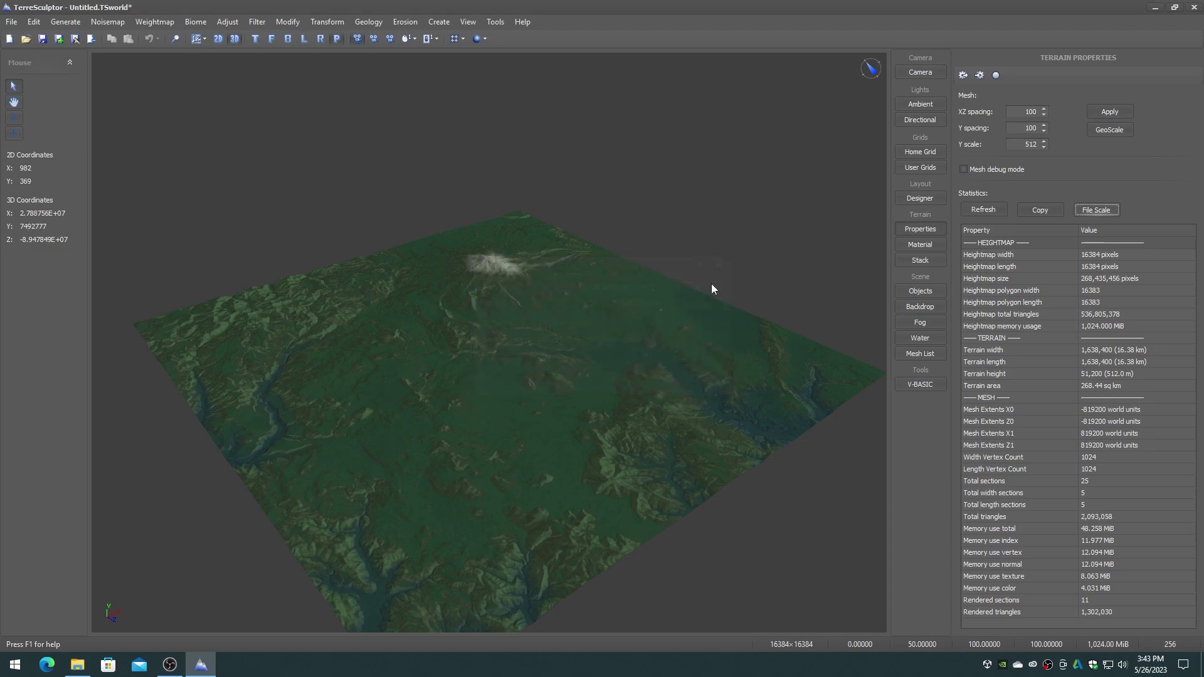
{"action": "left_click", "coordinate": [1111, 130]}
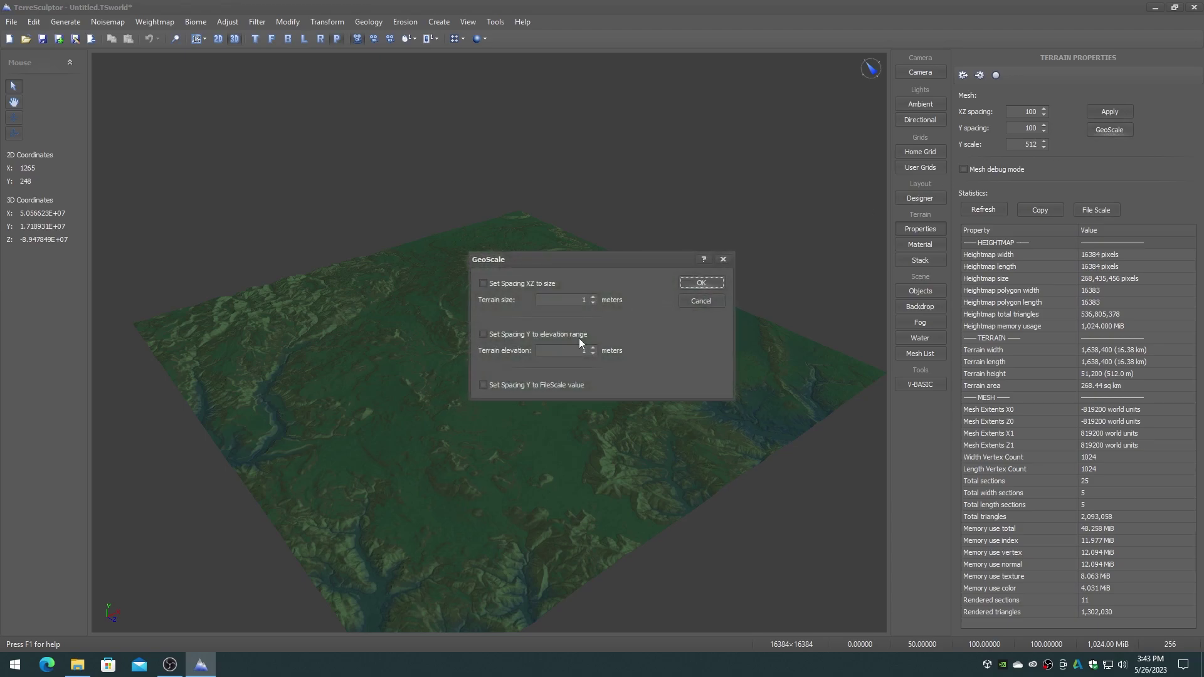
{"action": "left_click", "coordinate": [498, 386]}
{"action": "left_click", "coordinate": [701, 282]}
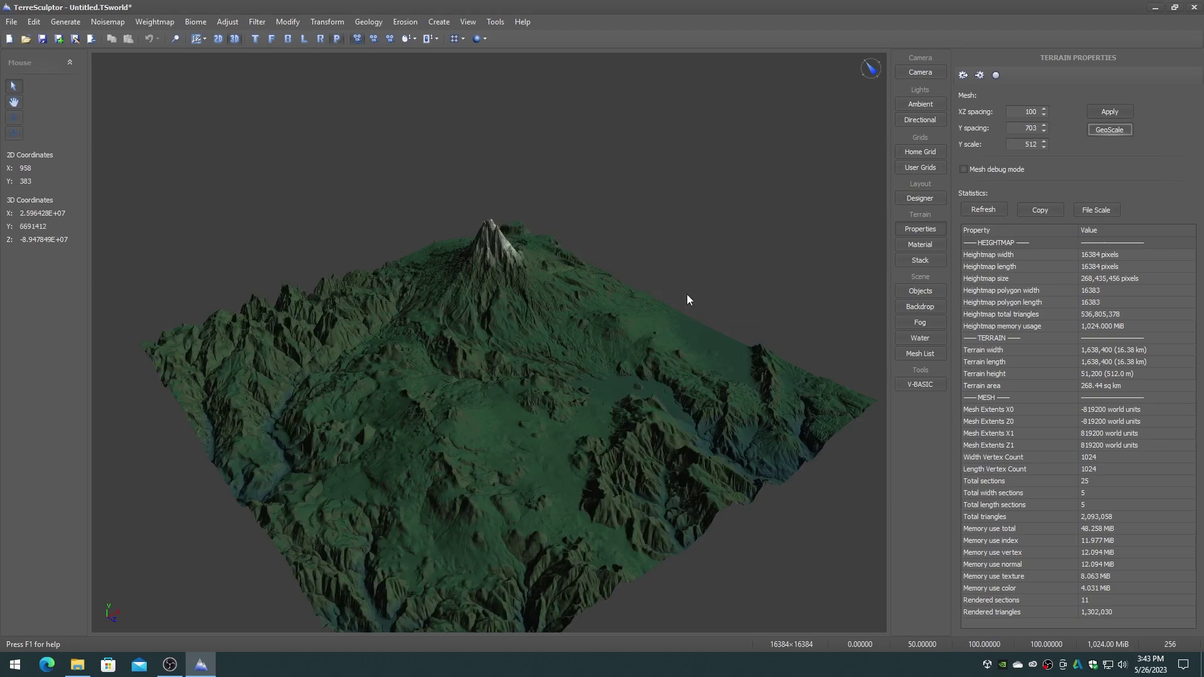
Step: Change the terrain's XZ spacing from 100 to 300
{"action": "left_click_drag", "start_coordinate": [608, 341], "coordinate": [589, 313]}
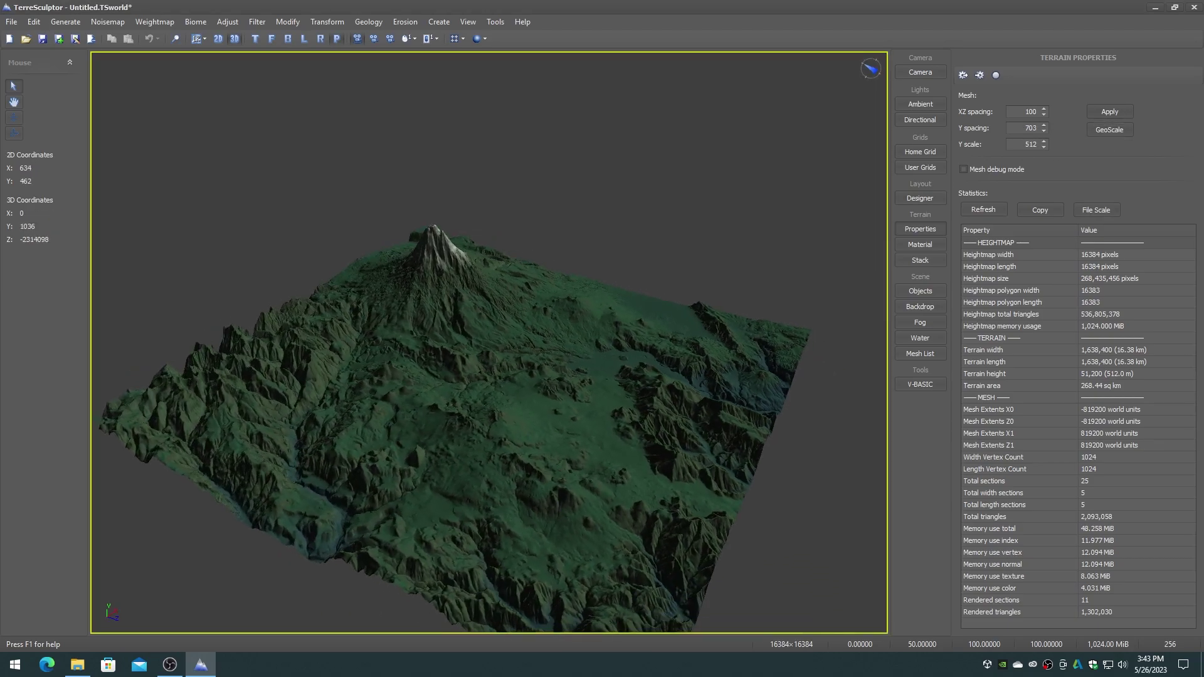
{"action": "double_click", "coordinate": [1020, 112]}
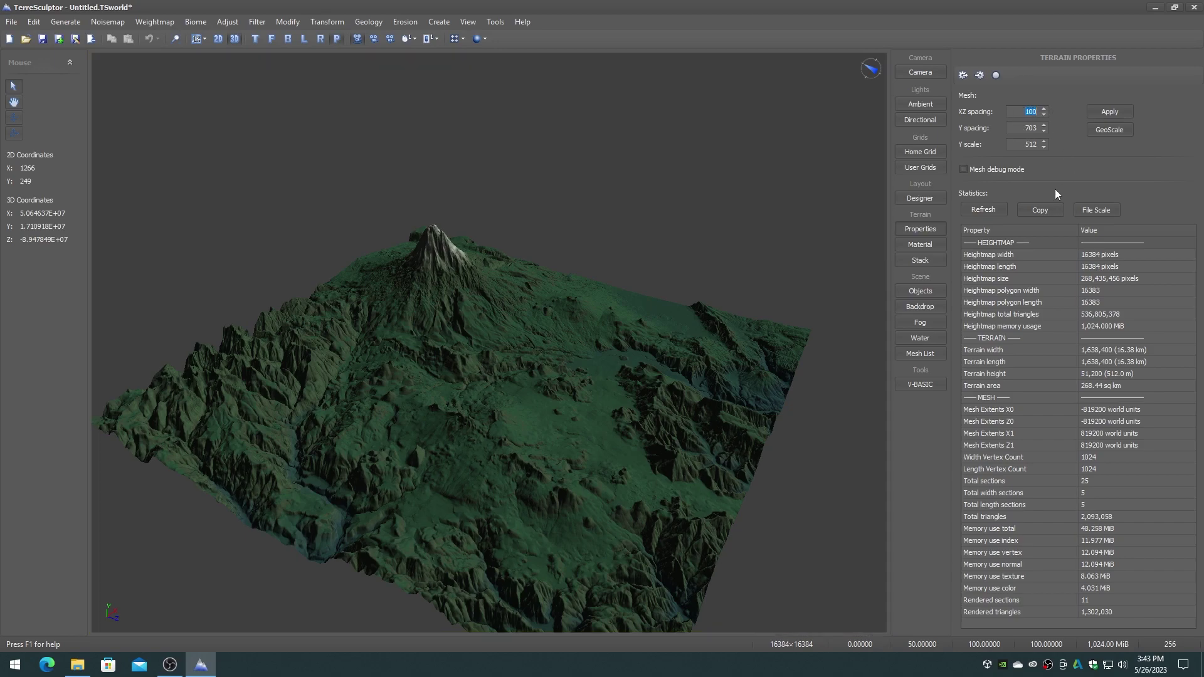
{"action": "type", "text": "300"}
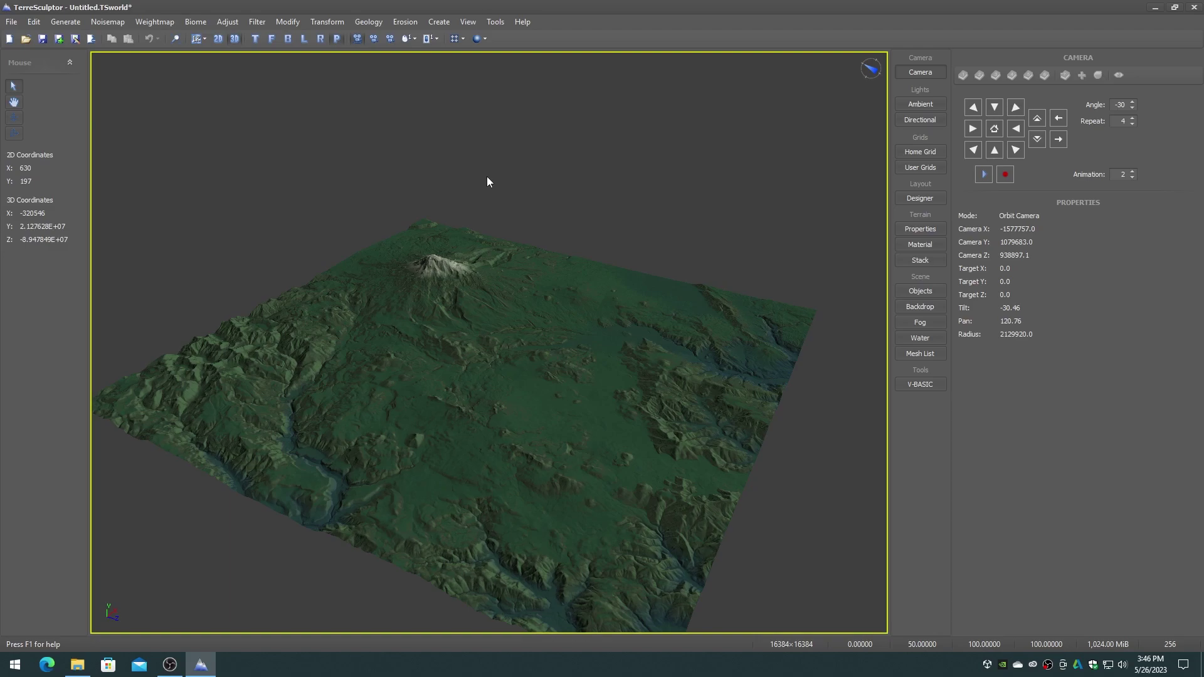
Step: Export the terrain as RAW Binary Heightmap16384.raw on D:, keeping 16-bit Short Unsigned
{"action": "left_click", "coordinate": [12, 22]}
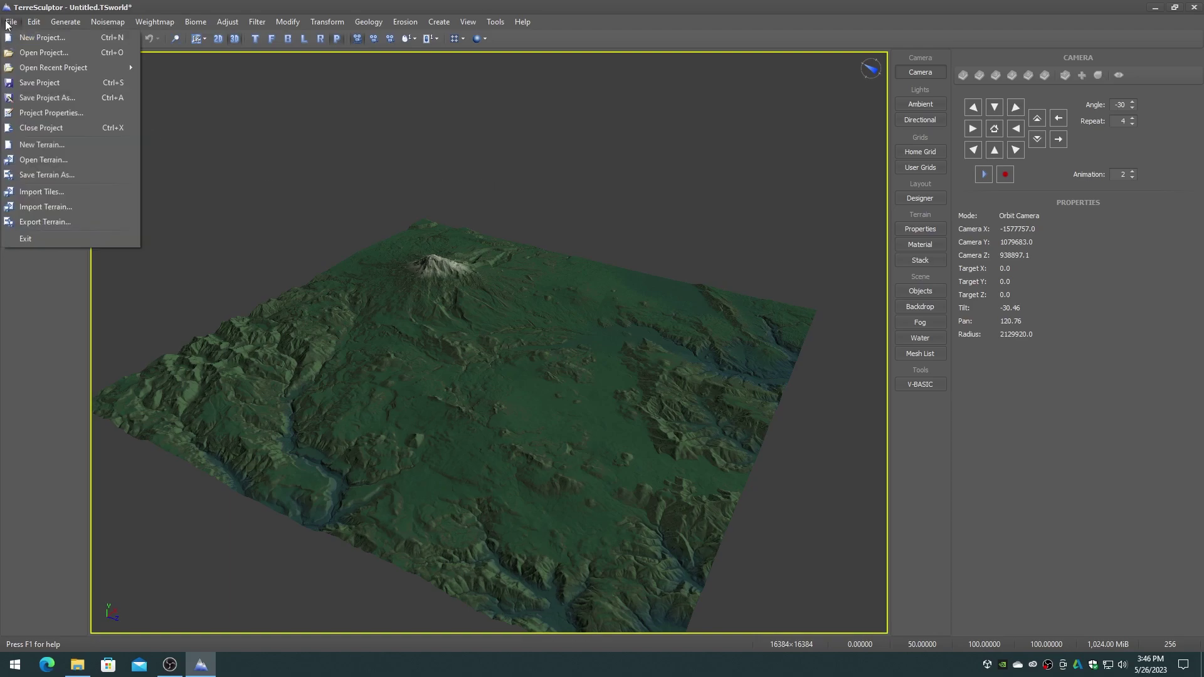
{"action": "left_click", "coordinate": [25, 221]}
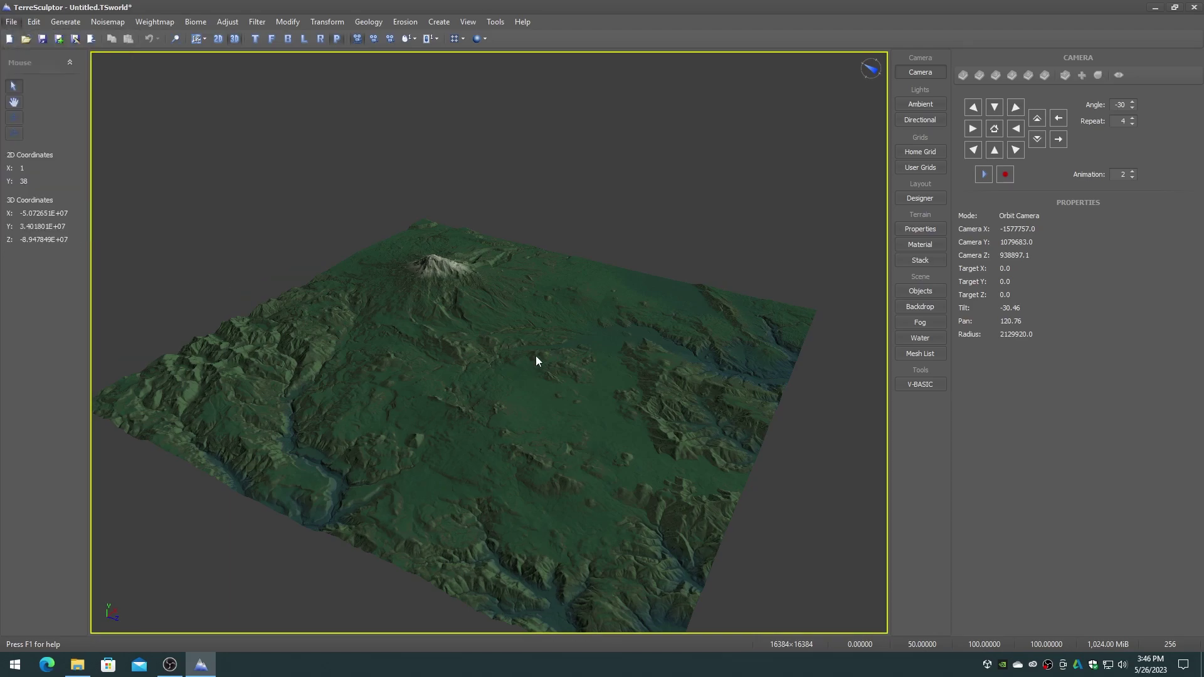
{"action": "left_click", "coordinate": [644, 493]}
{"action": "left_click_drag", "start_coordinate": [729, 509], "coordinate": [729, 535]}
{"action": "left_click", "coordinate": [626, 544]}
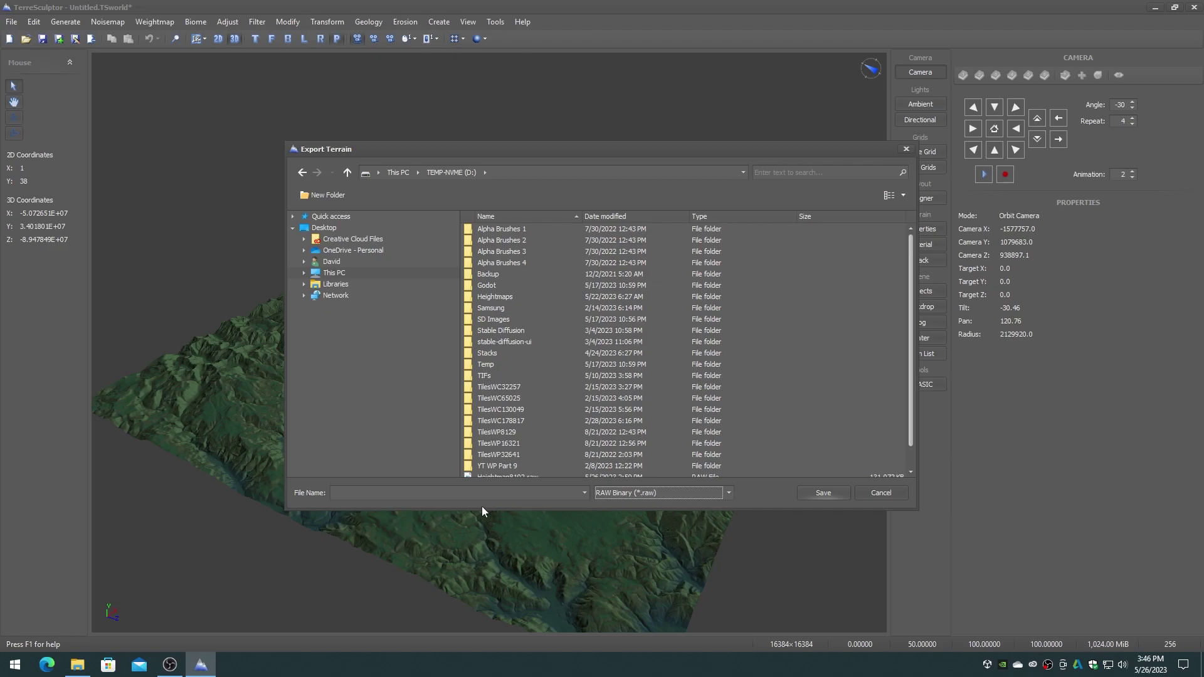
{"action": "left_click", "coordinate": [466, 495]}
{"action": "type", "text": "Heightmap16384.raw"}
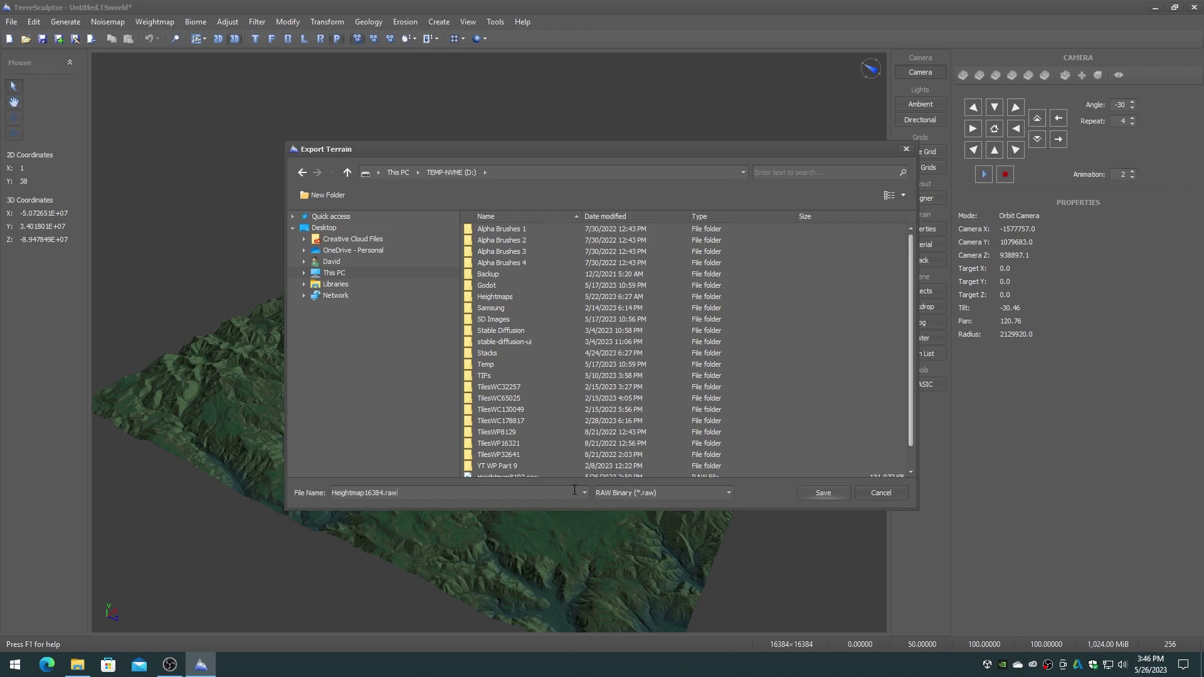
{"action": "left_click", "coordinate": [823, 494]}
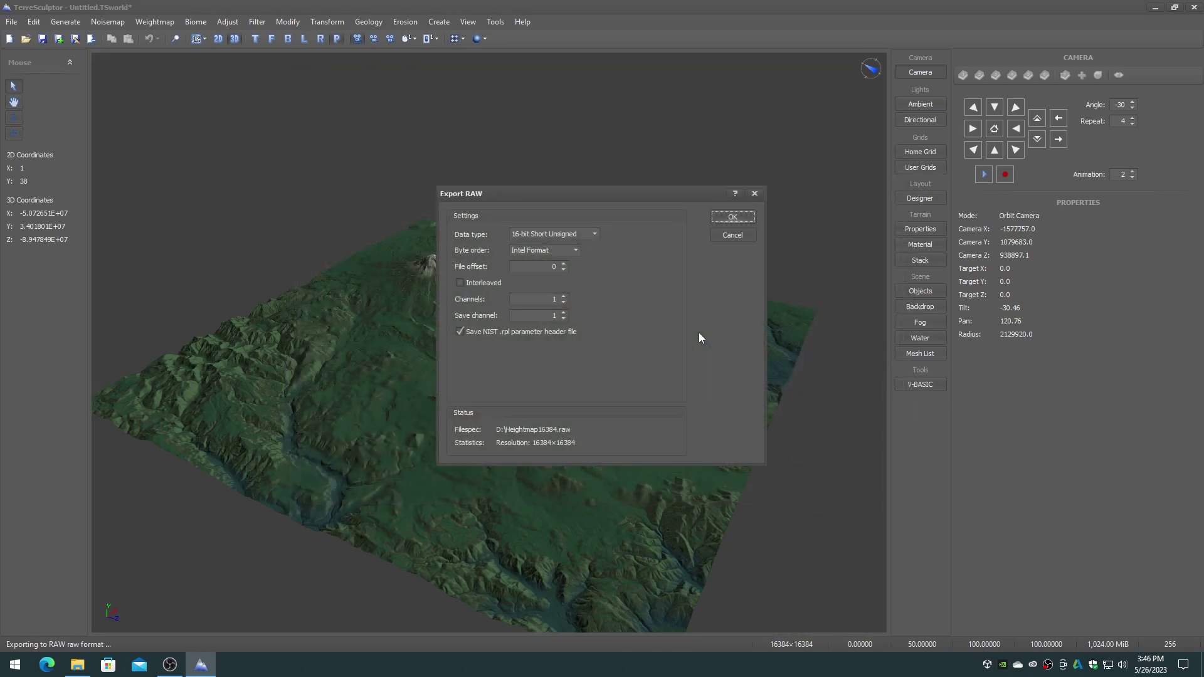
{"action": "left_click", "coordinate": [732, 218]}
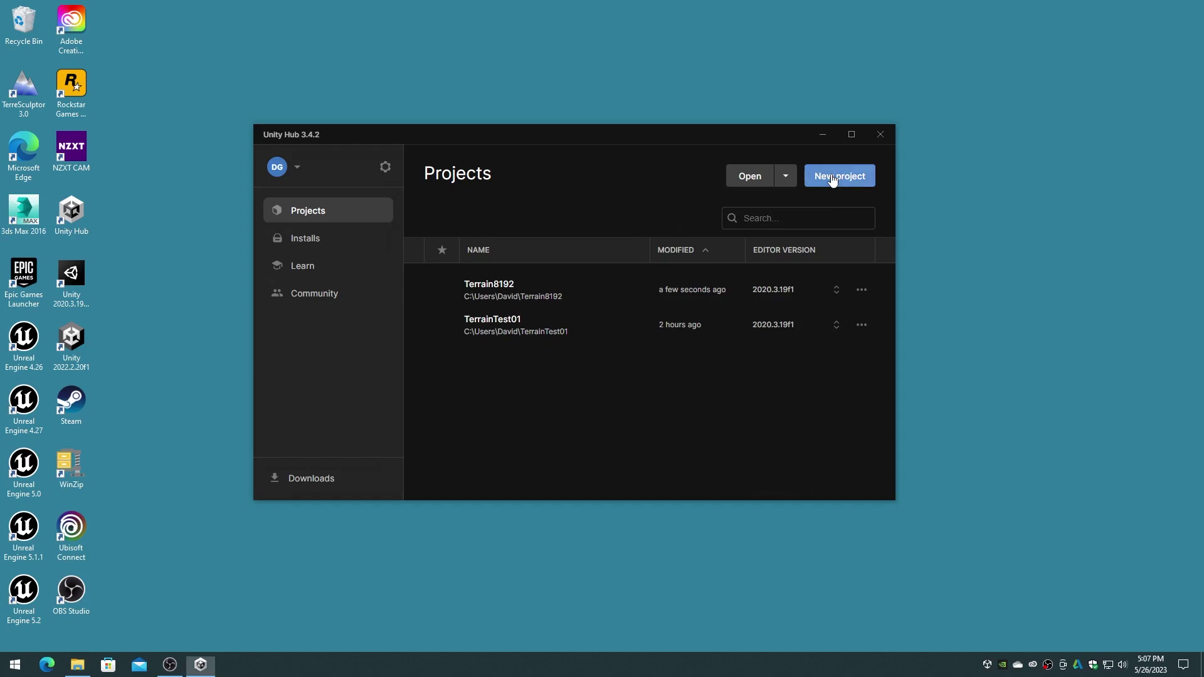
Step: Create a new Unity project from the Third Person template named Terrain16384
{"action": "left_click", "coordinate": [831, 175]}
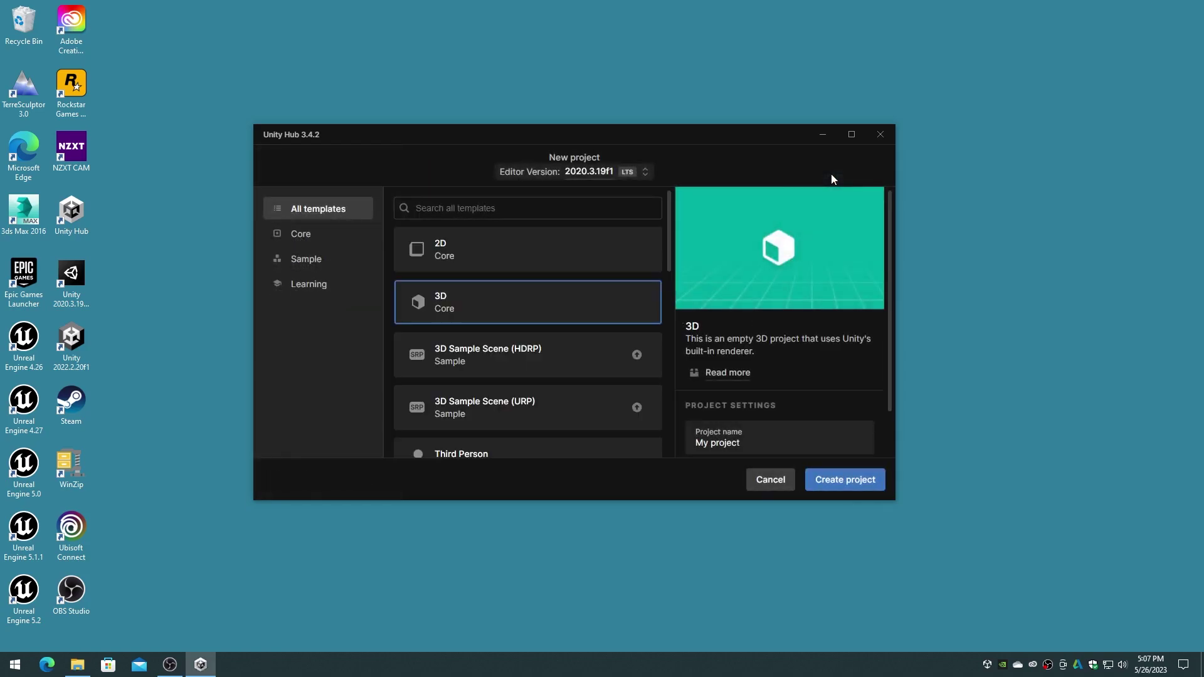
{"action": "scroll", "coordinate": [510, 325], "scroll_direction": "down", "scroll_amount": 4}
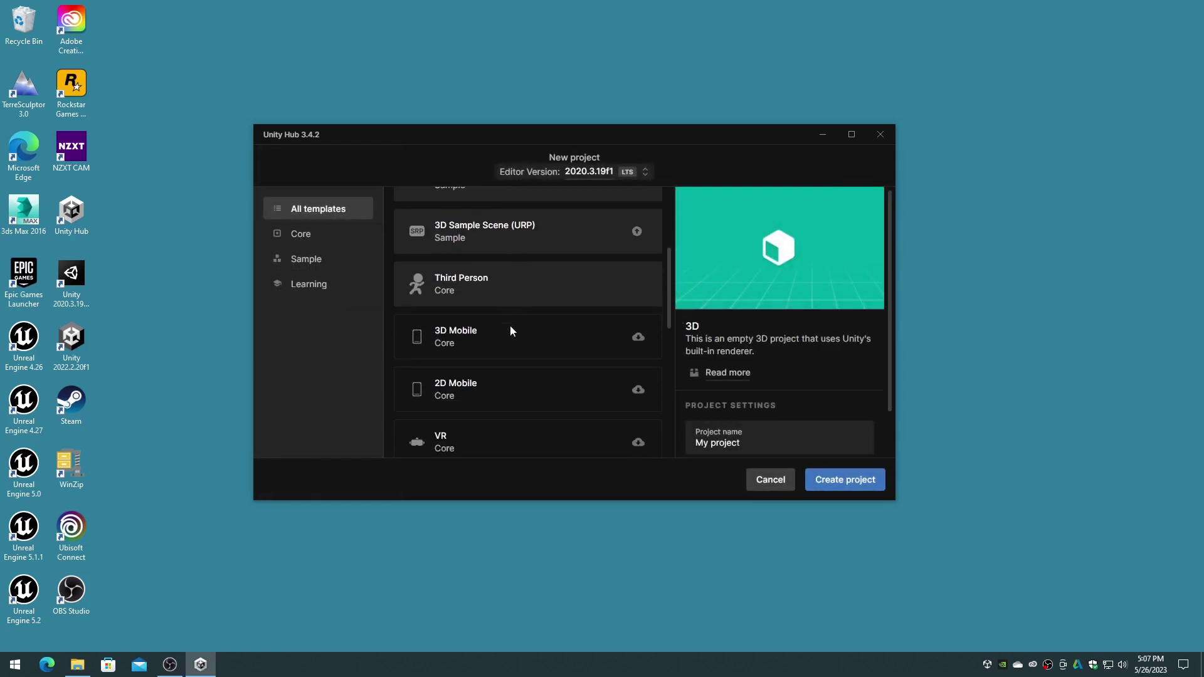
{"action": "scroll", "coordinate": [506, 295], "scroll_direction": "up", "scroll_amount": 1}
{"action": "left_click", "coordinate": [504, 285]}
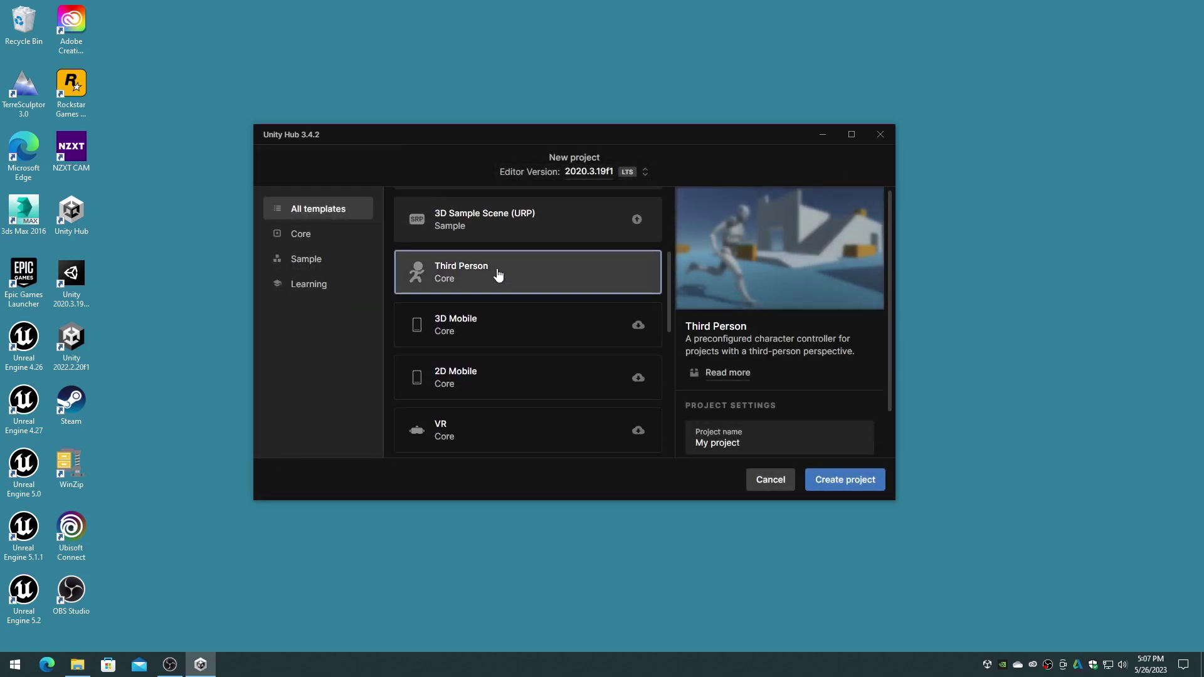
{"action": "scroll", "coordinate": [751, 451], "scroll_direction": "down", "scroll_amount": 1}
{"action": "left_click_drag", "start_coordinate": [741, 392], "coordinate": [719, 393]}
{"action": "type", "text": "Terrain16384"}
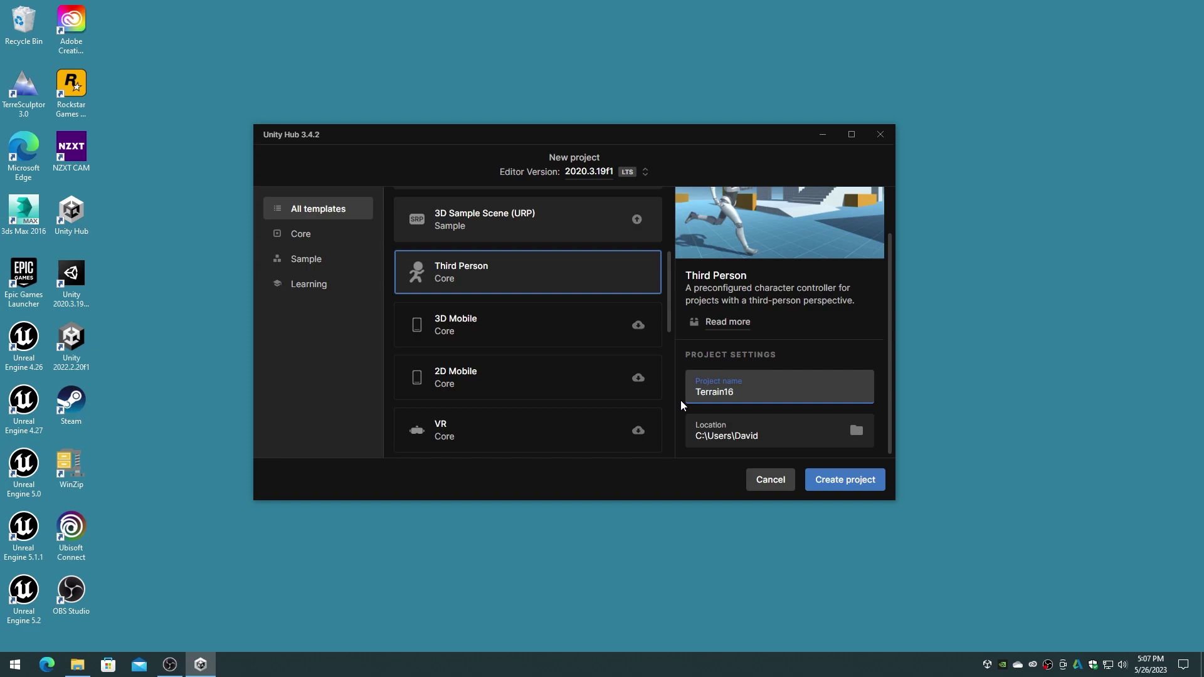
{"action": "left_click", "coordinate": [839, 479]}
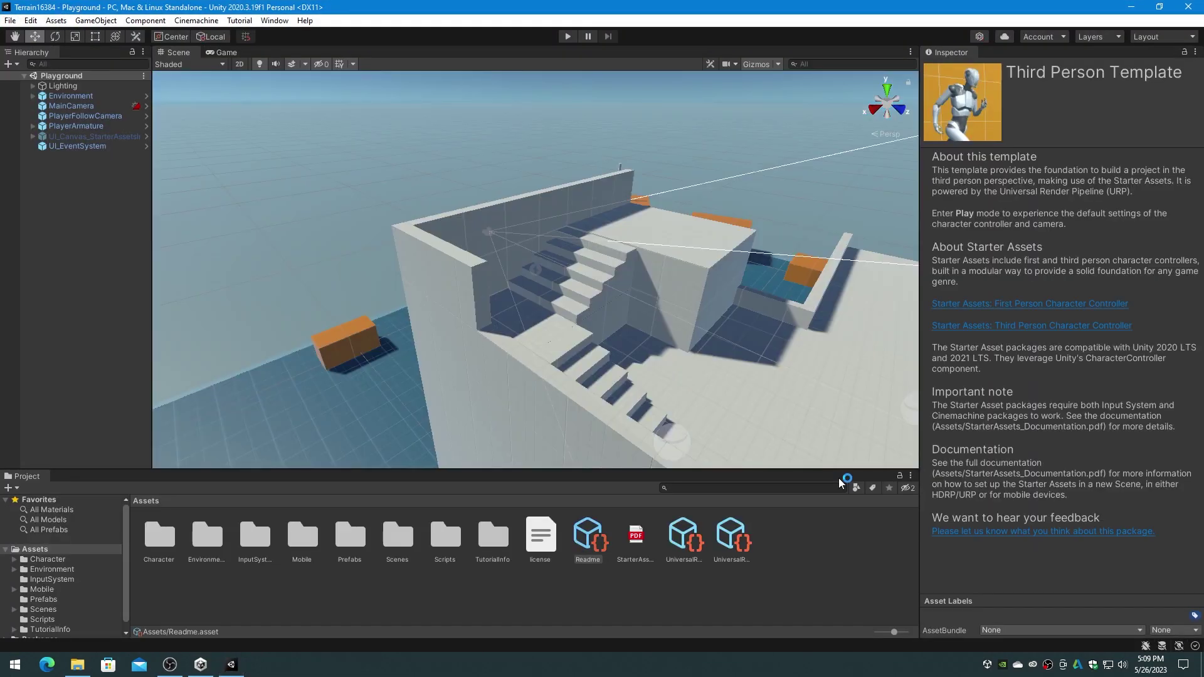
Step: In the Package Manager, list Unity Registry packages and enable preview packages in advanced settings
{"action": "left_click", "coordinate": [274, 21]}
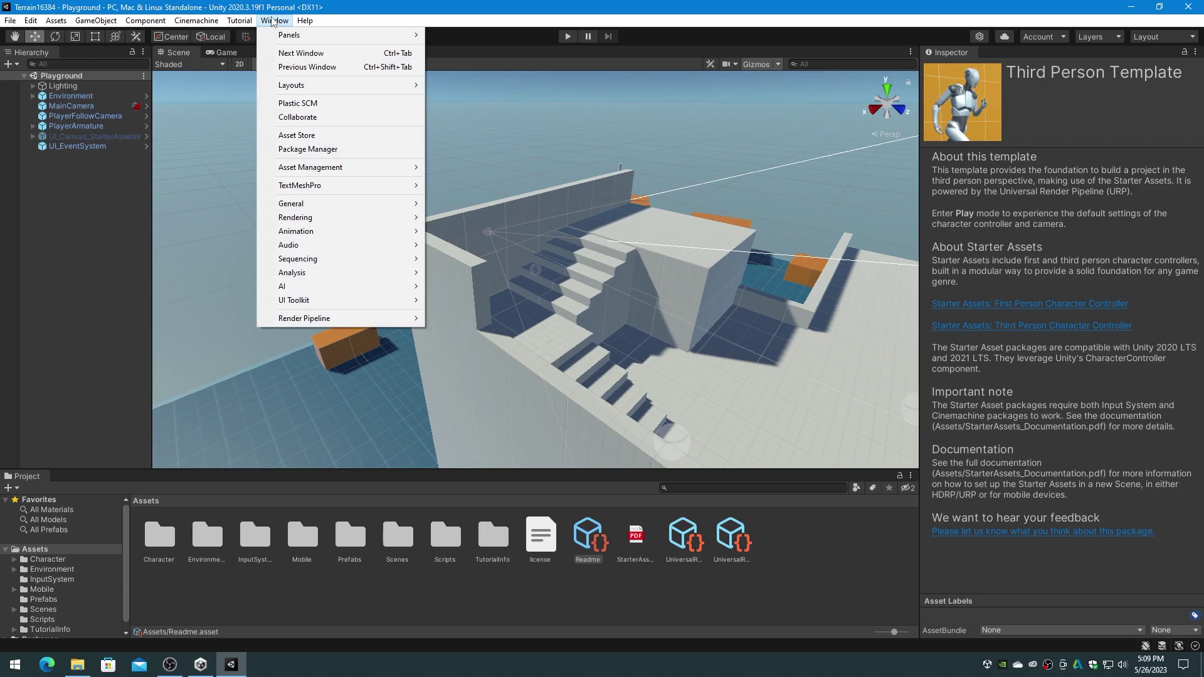
{"action": "left_click", "coordinate": [307, 149]}
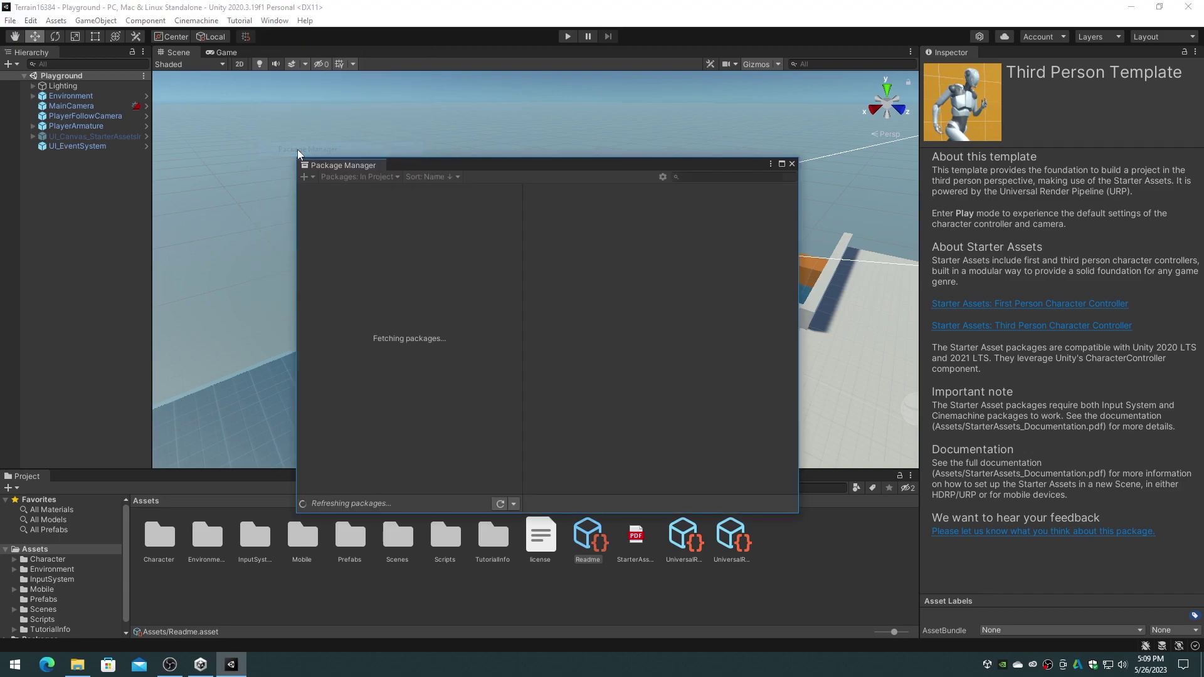
{"action": "left_click", "coordinate": [397, 177]}
{"action": "left_click", "coordinate": [376, 192]}
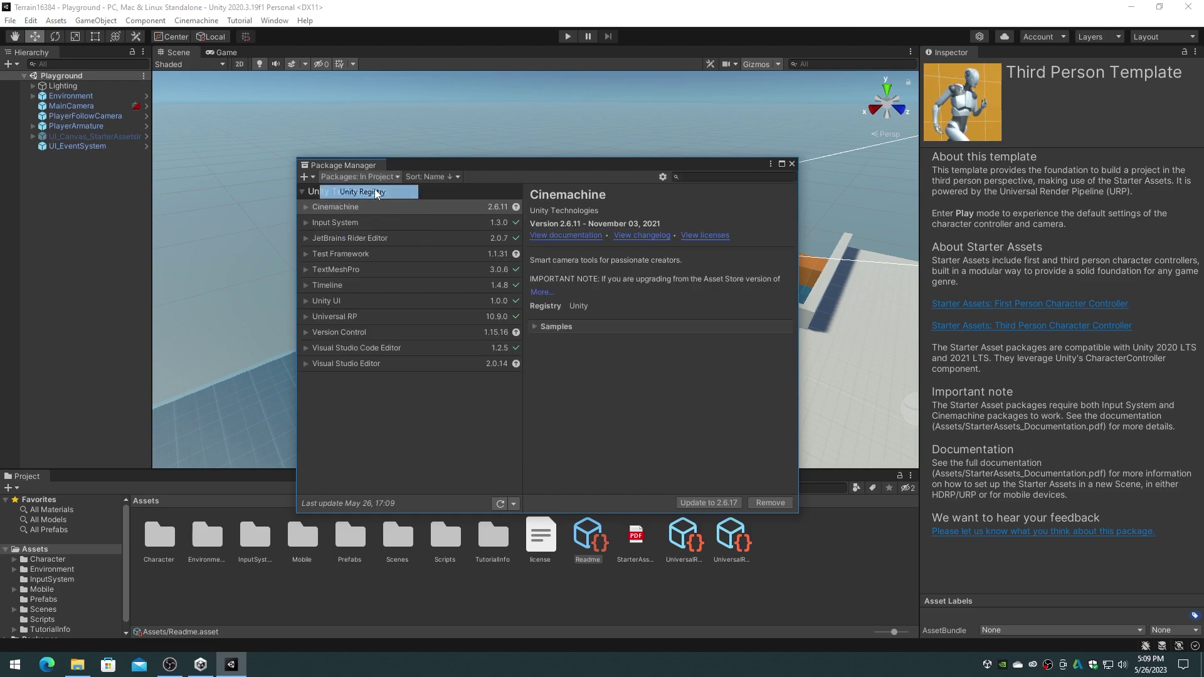
{"action": "left_click", "coordinate": [663, 177]}
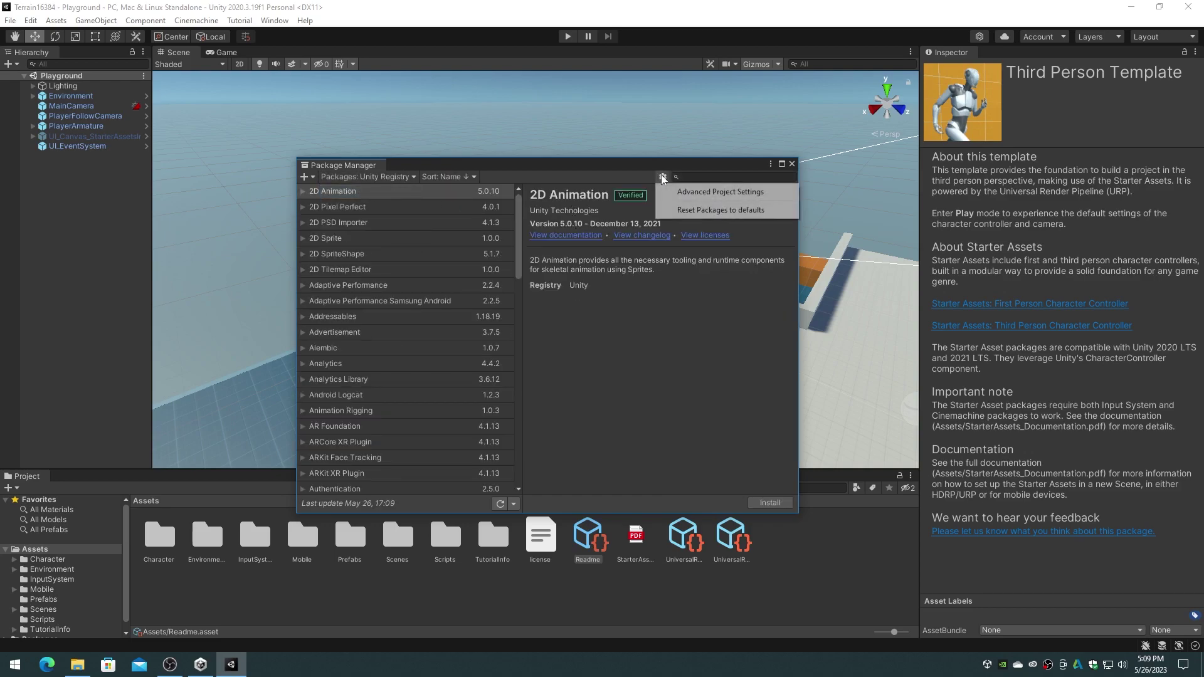
{"action": "left_click", "coordinate": [720, 192]}
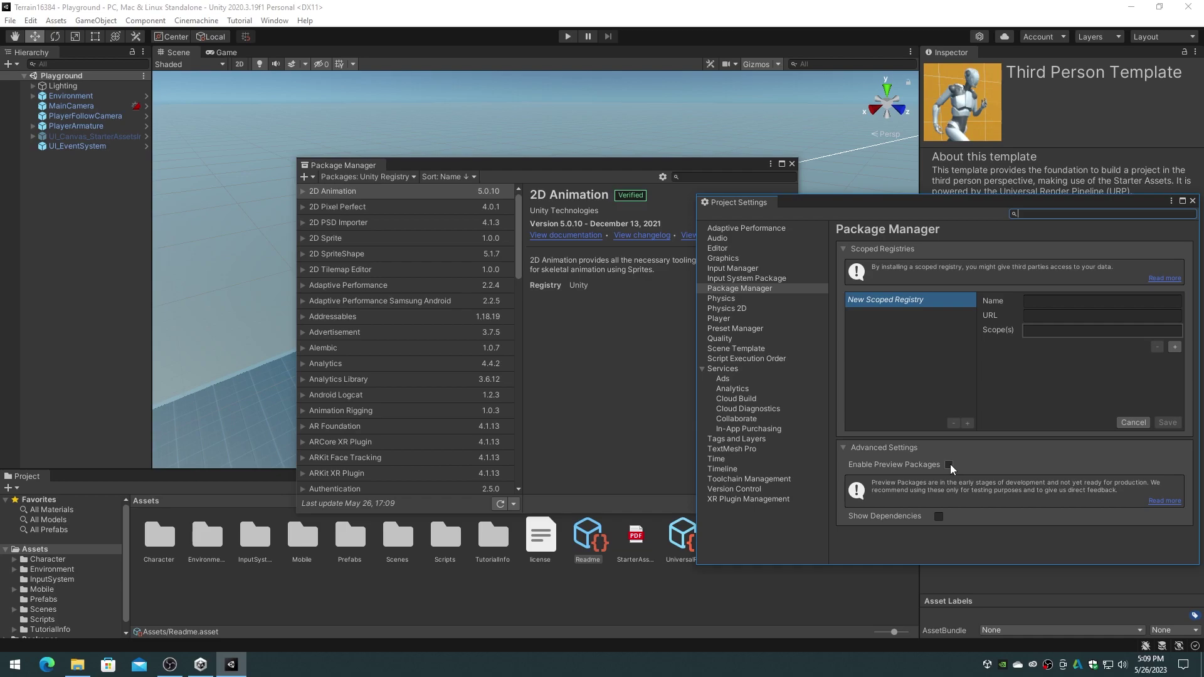
{"action": "left_click", "coordinate": [949, 465]}
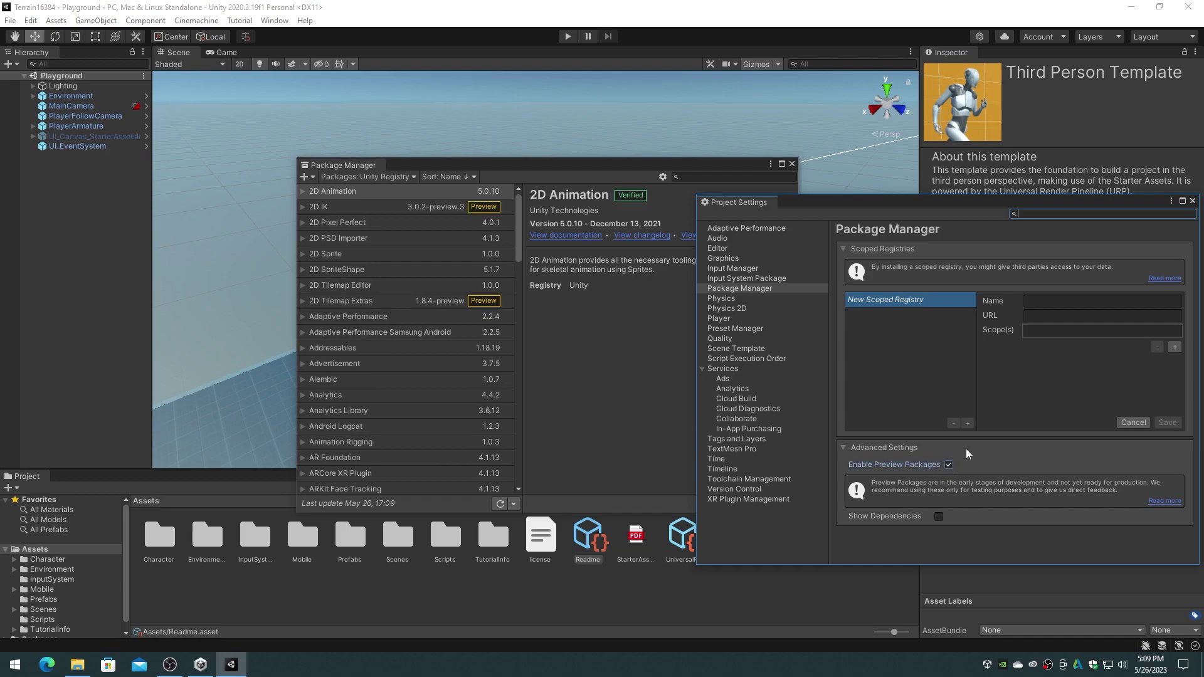
{"action": "left_click", "coordinate": [1193, 202]}
Step: Search for Terrain Tools and install the 3.0.2-preview.3 package
{"action": "left_click", "coordinate": [704, 176]}
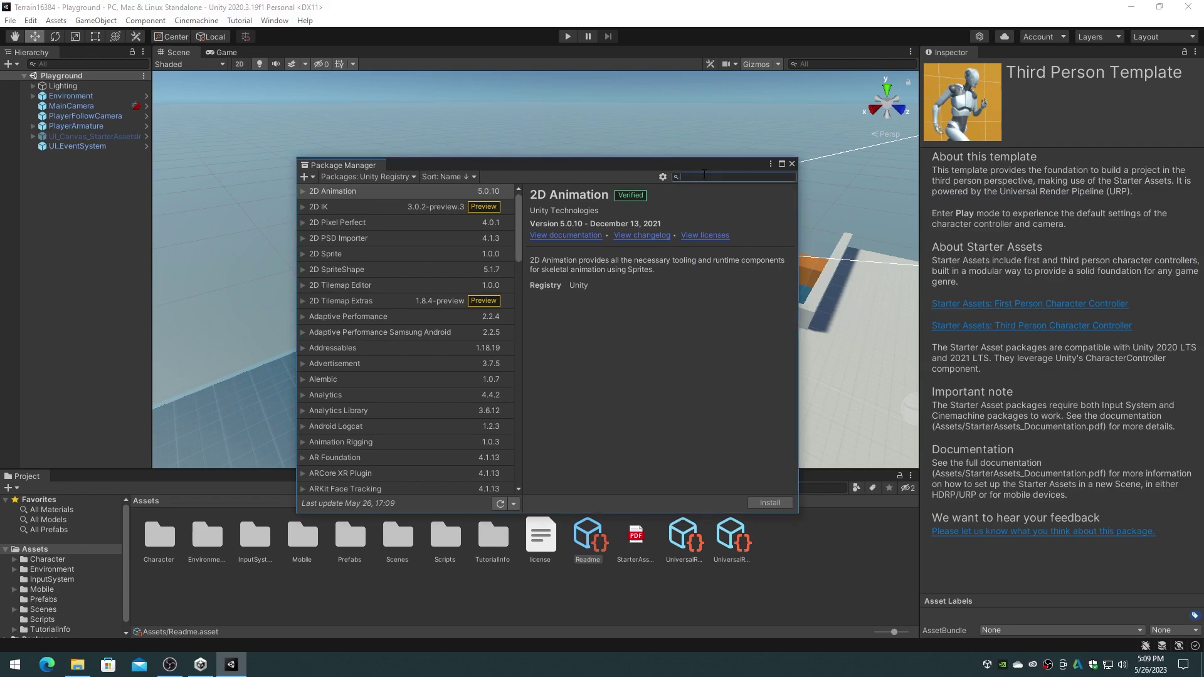
{"action": "type", "text": "Terrain Tools"}
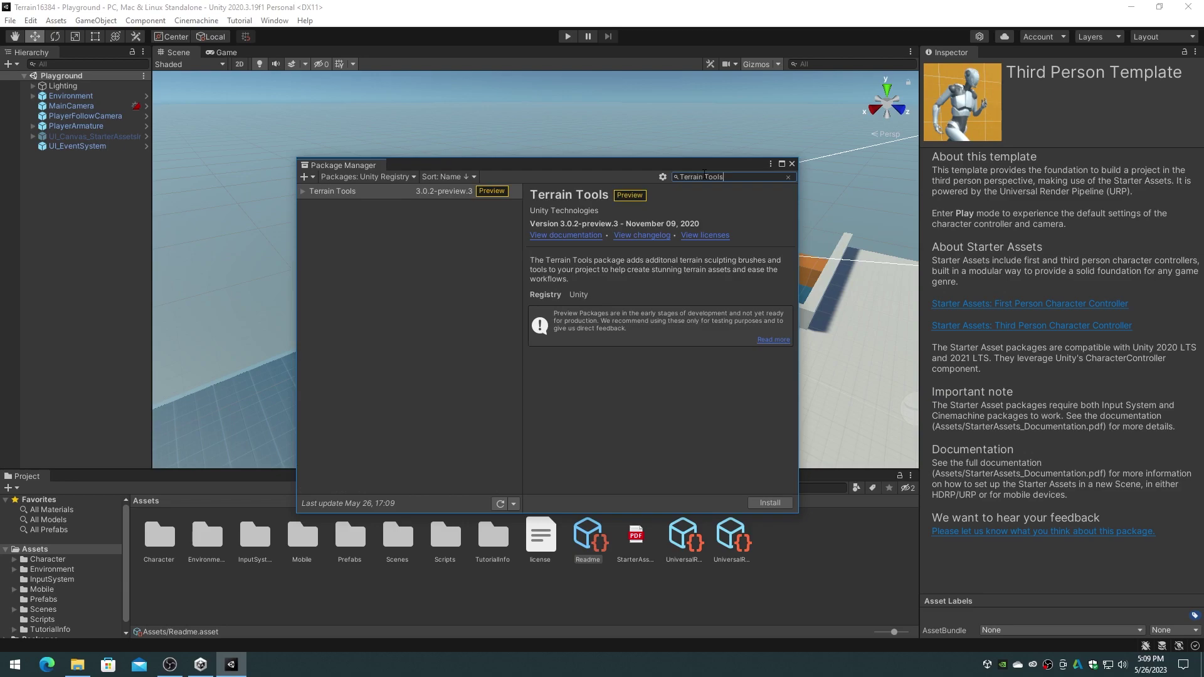
{"action": "left_click", "coordinate": [774, 504]}
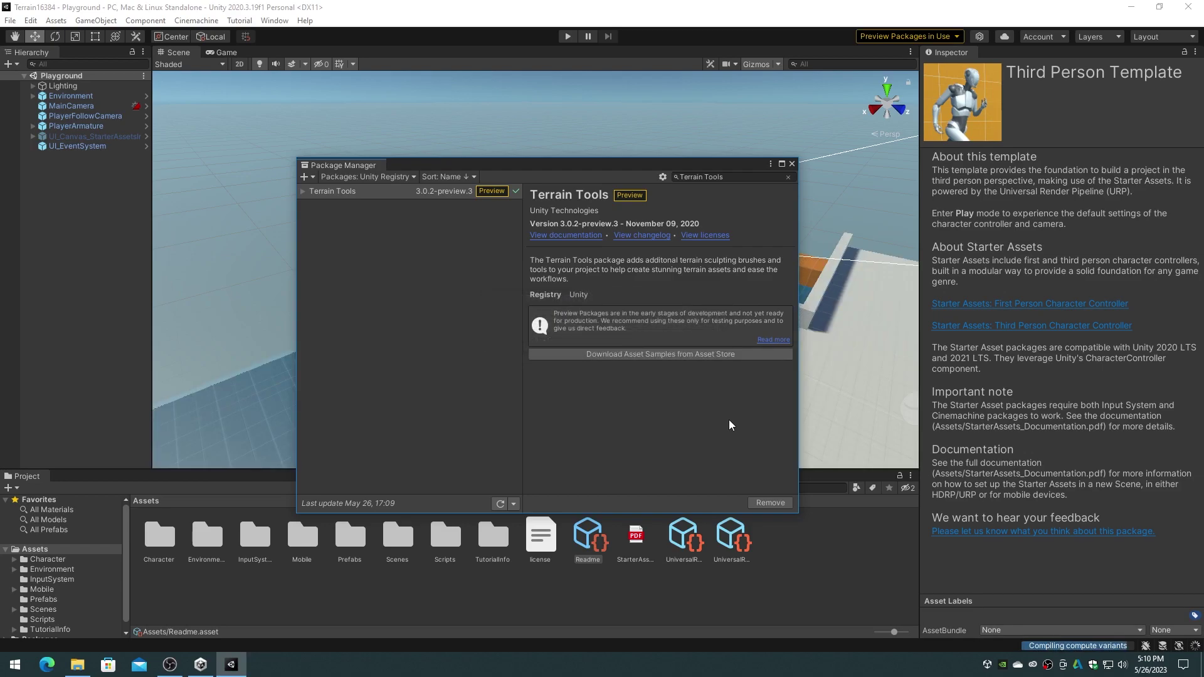
{"action": "left_click", "coordinate": [792, 163]}
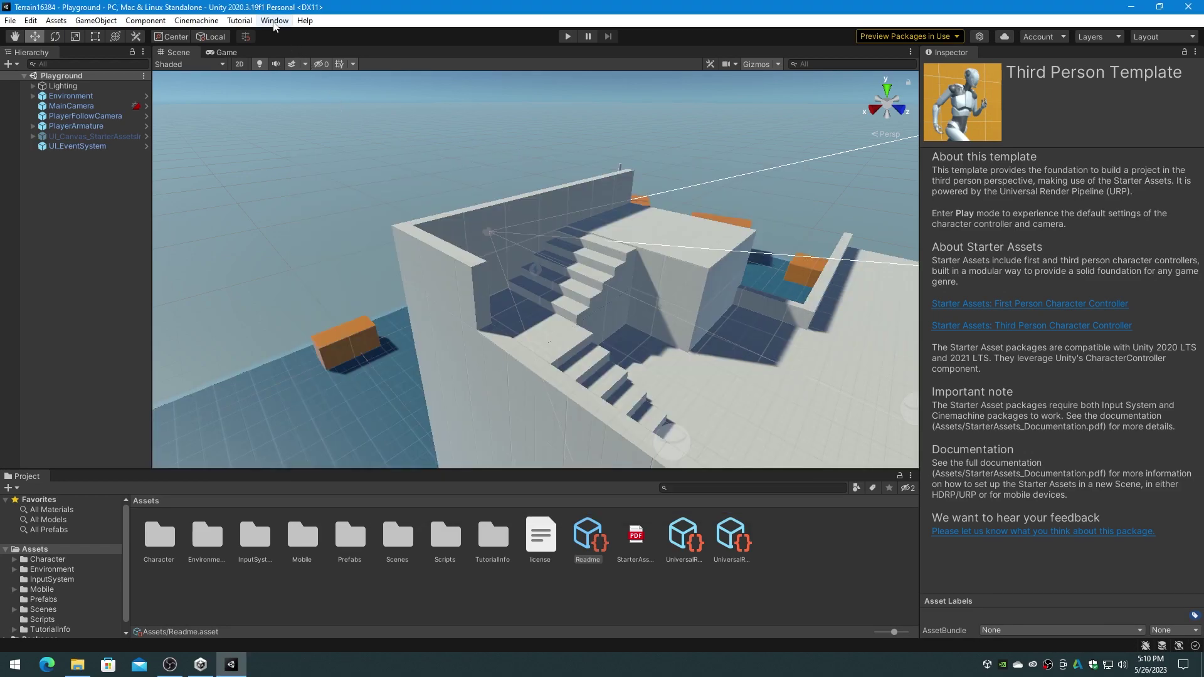
{"action": "left_click", "coordinate": [275, 20]}
Step: Open the Terrain Toolbox and enable Import Heightmap with Use Raw File
{"action": "mouse_move", "coordinate": [290, 57]}
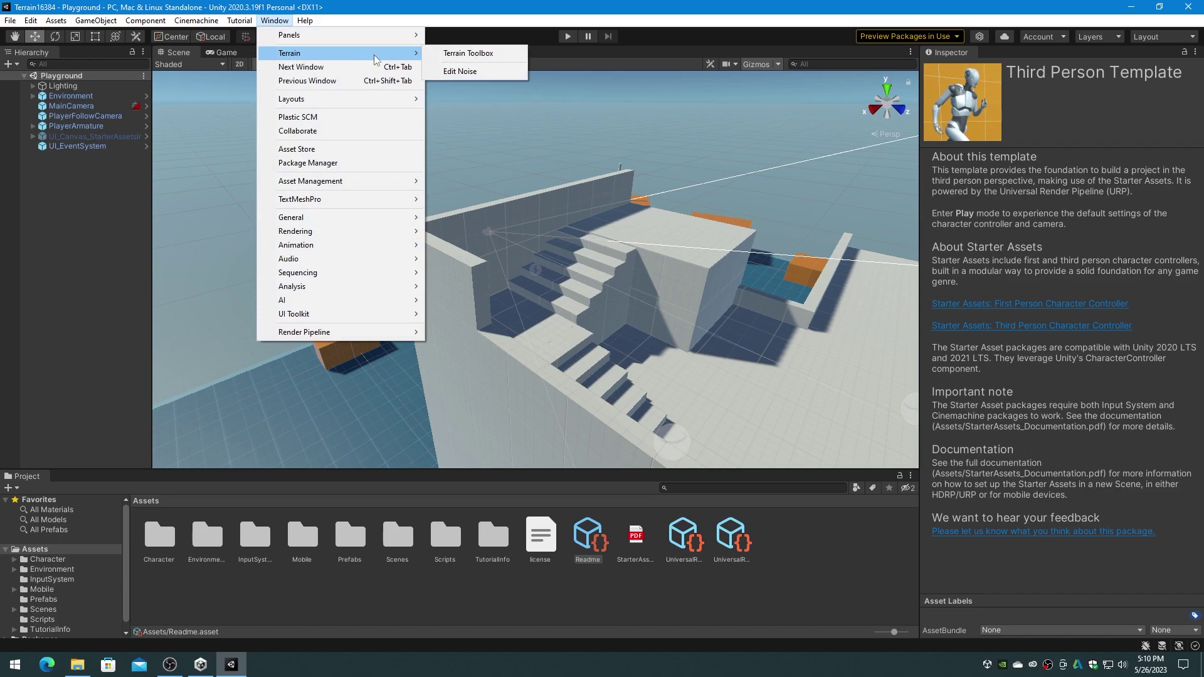
{"action": "left_click", "coordinate": [458, 53]}
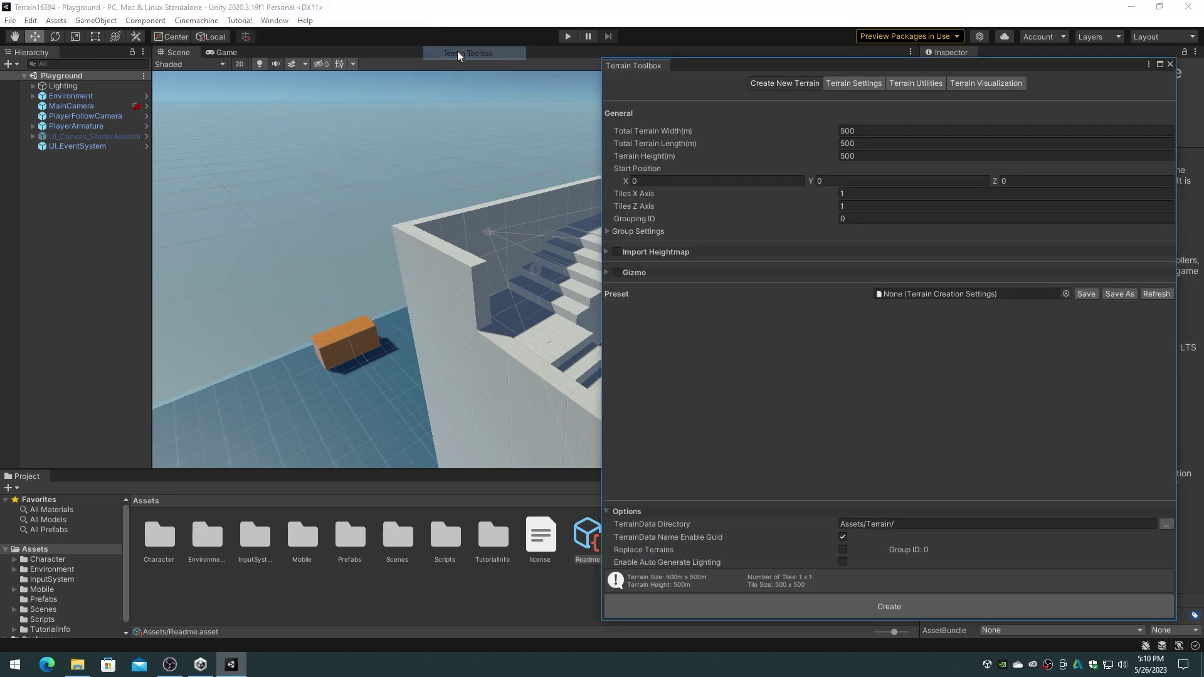
{"action": "left_click", "coordinate": [618, 252]}
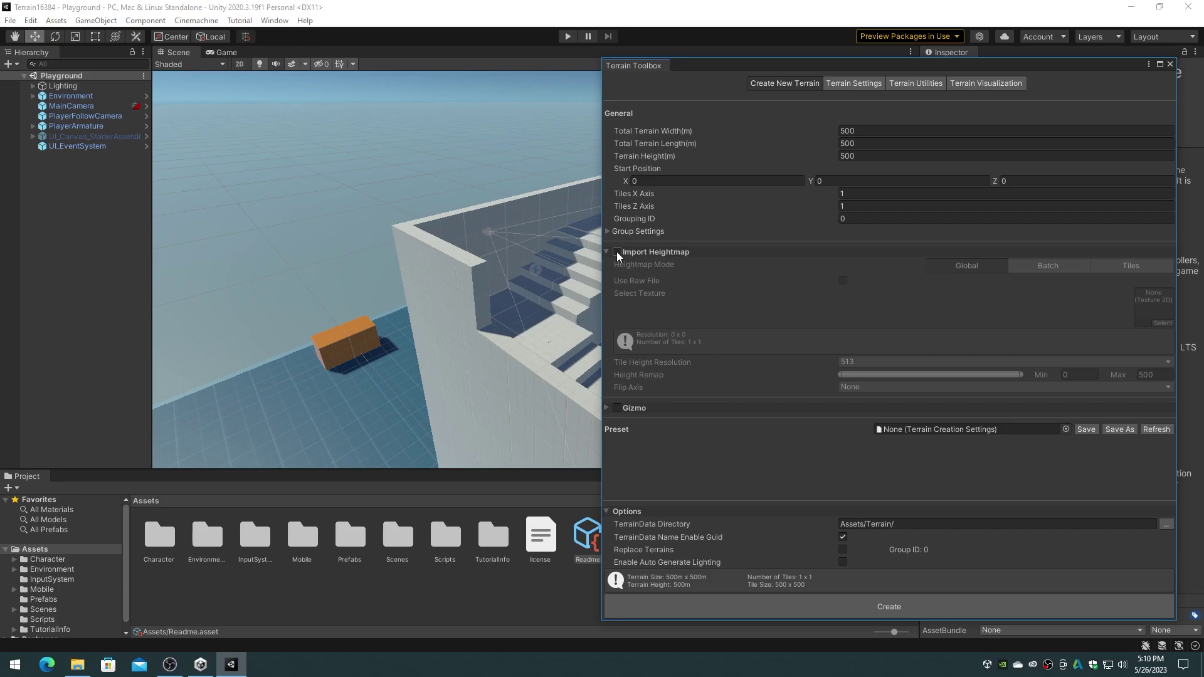
{"action": "left_click", "coordinate": [618, 253]}
{"action": "left_click", "coordinate": [843, 280]}
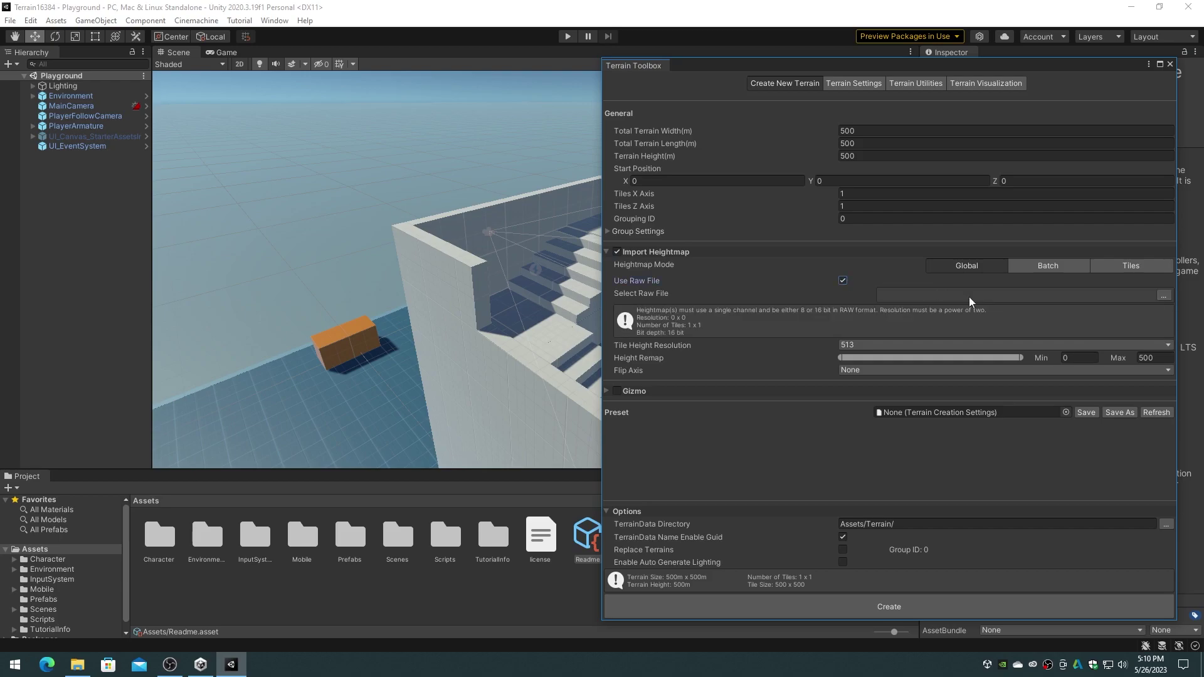
Step: Load D:/Heightmap16384.raw as the heightmap and set tile height resolution to 4097
{"action": "left_click", "coordinate": [1163, 296]}
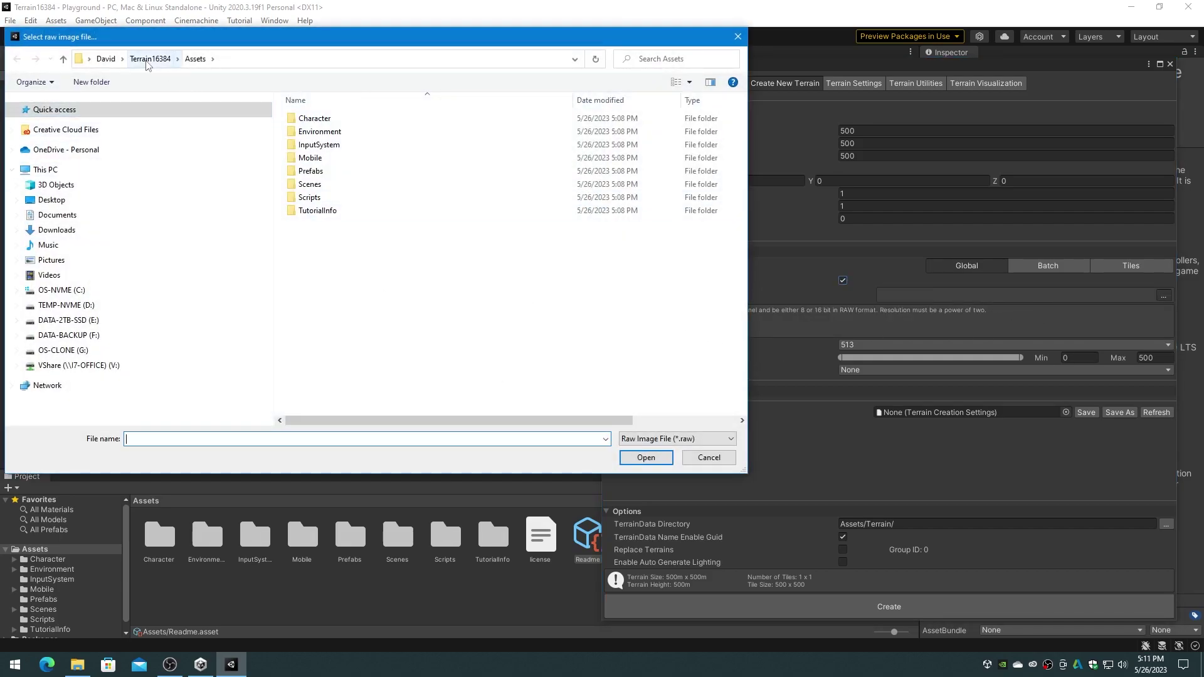
{"action": "left_click", "coordinate": [58, 306]}
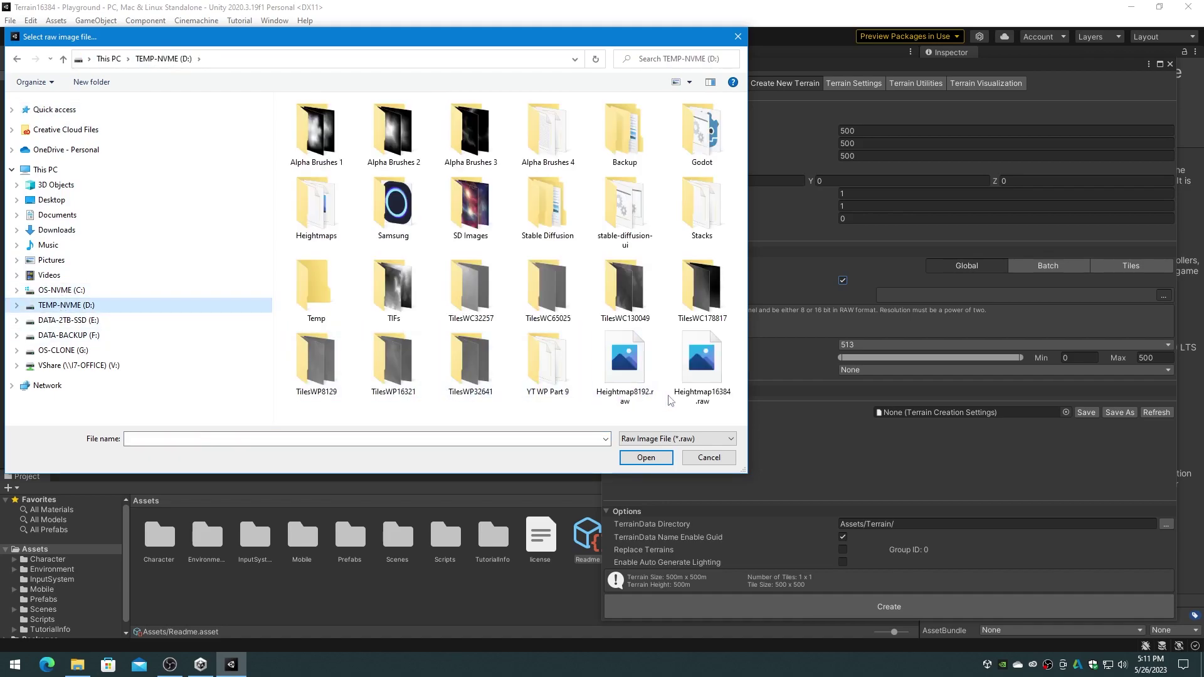
{"action": "left_click", "coordinate": [702, 364]}
{"action": "left_click", "coordinate": [647, 458]}
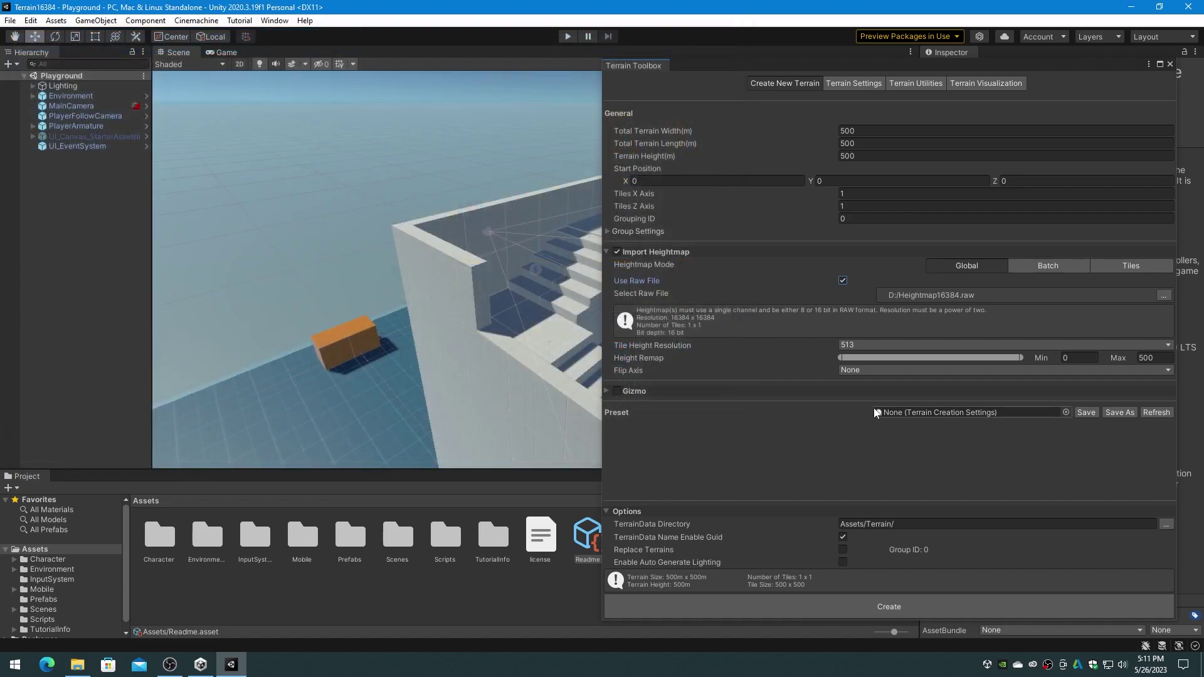
{"action": "left_click", "coordinate": [1168, 346]}
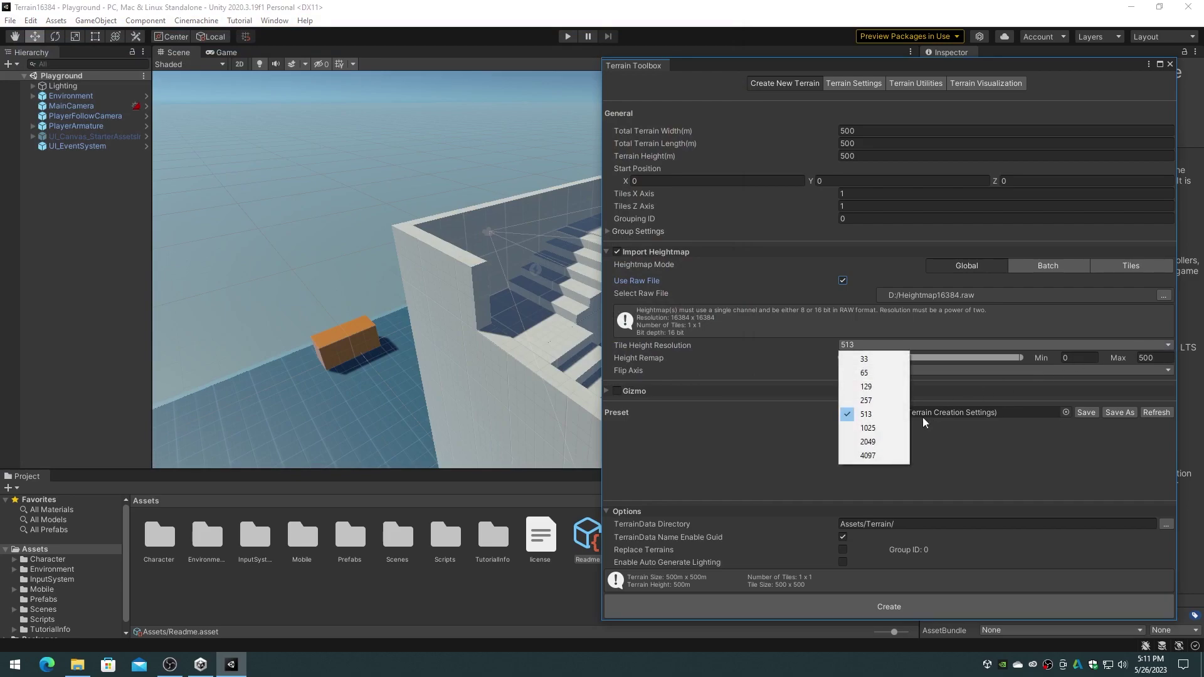
{"action": "left_click", "coordinate": [872, 456]}
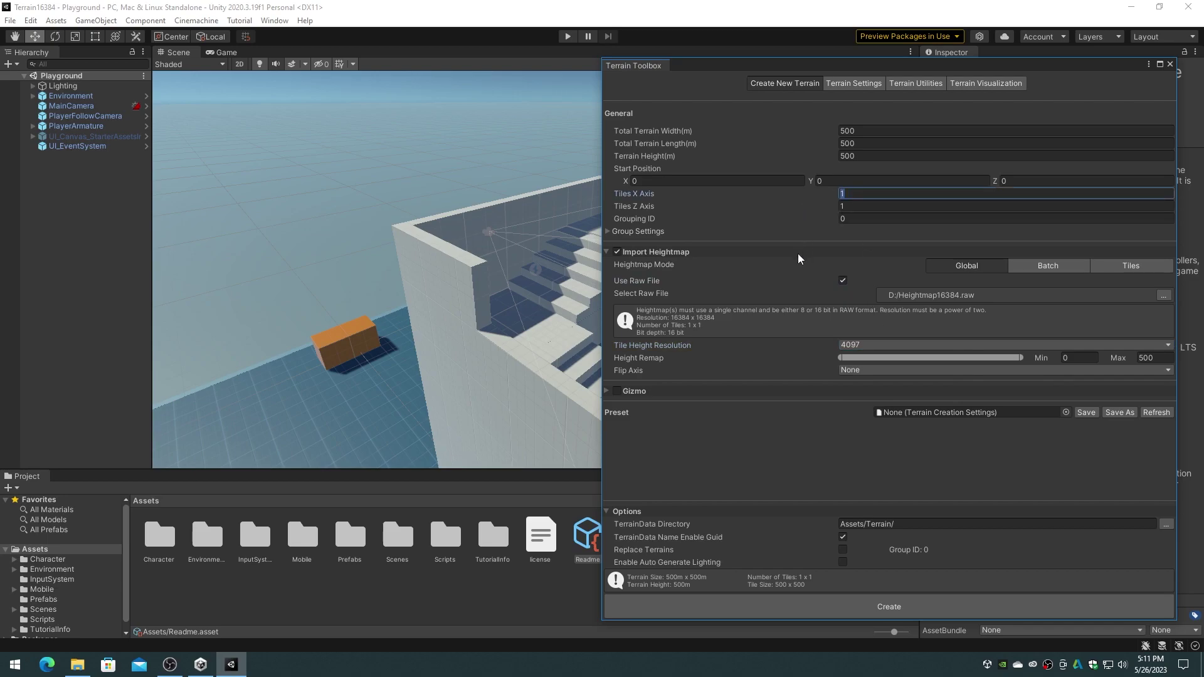
Step: Create a 4×4 tiled terrain with width and length 16384 and height 3600
{"action": "left_click", "coordinate": [855, 195]}
{"action": "type", "text": "4"}
{"action": "left_click", "coordinate": [860, 207]}
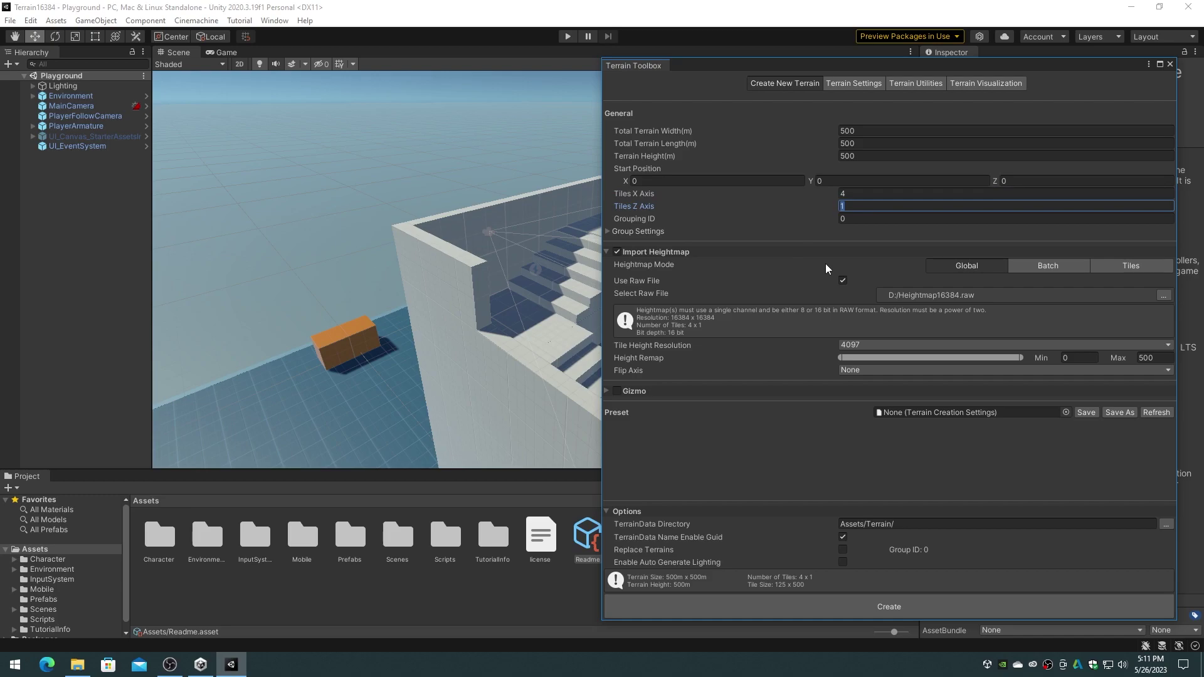
{"action": "type", "text": "4"}
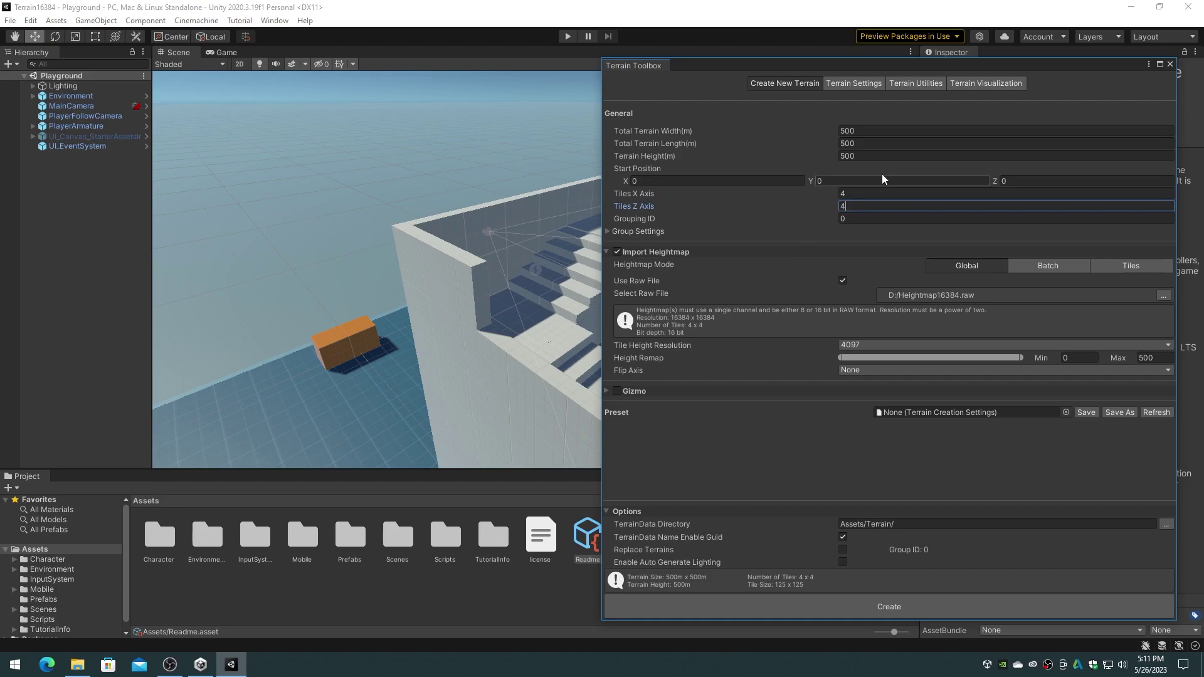
{"action": "left_click", "coordinate": [829, 130]}
{"action": "type", "text": "16384"}
{"action": "key", "text": "Tab"}
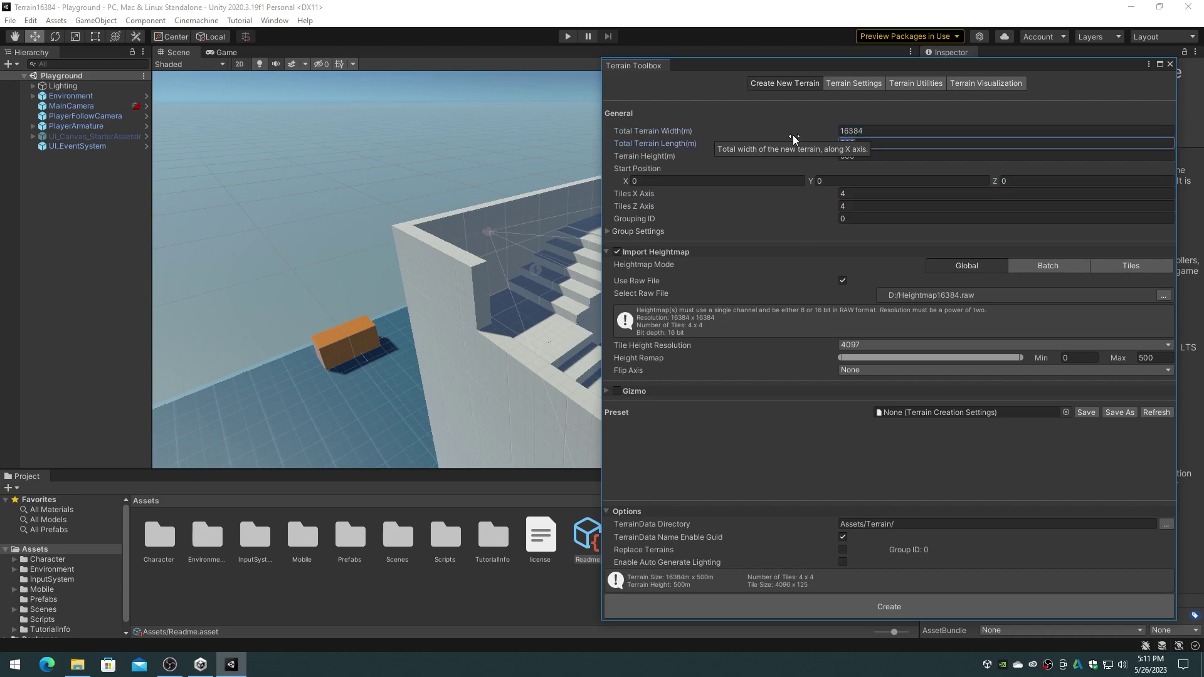
{"action": "type", "text": "1"}
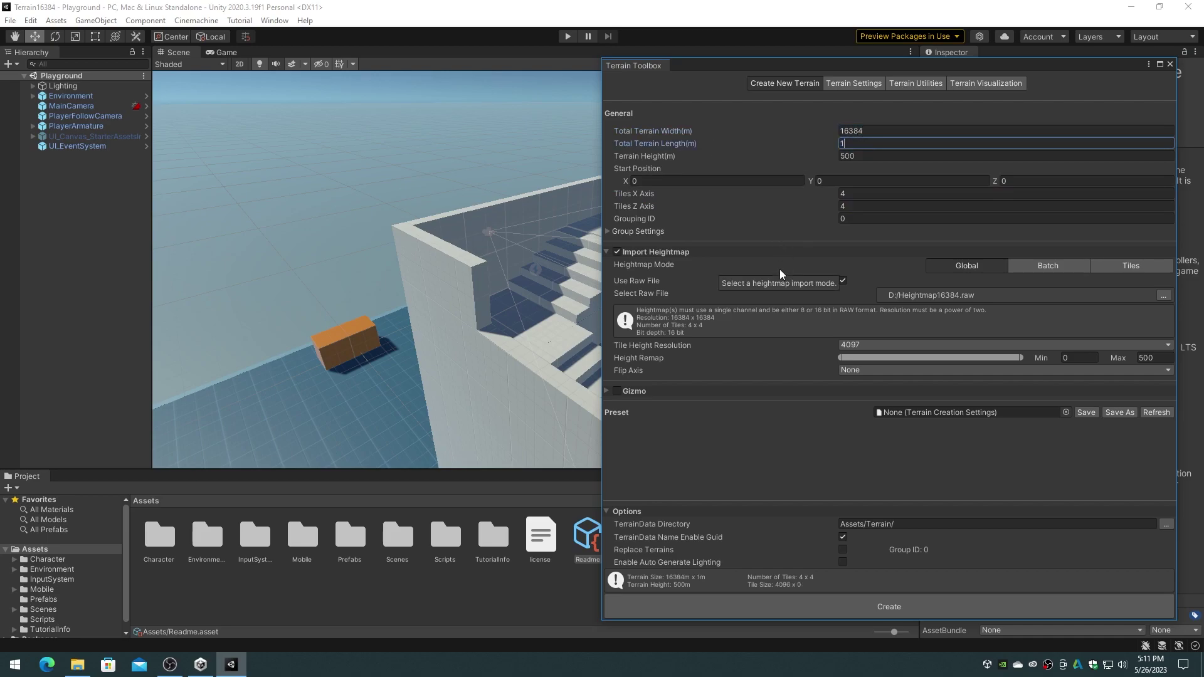
{"action": "type", "text": "6384"}
{"action": "key", "text": "Tab"}
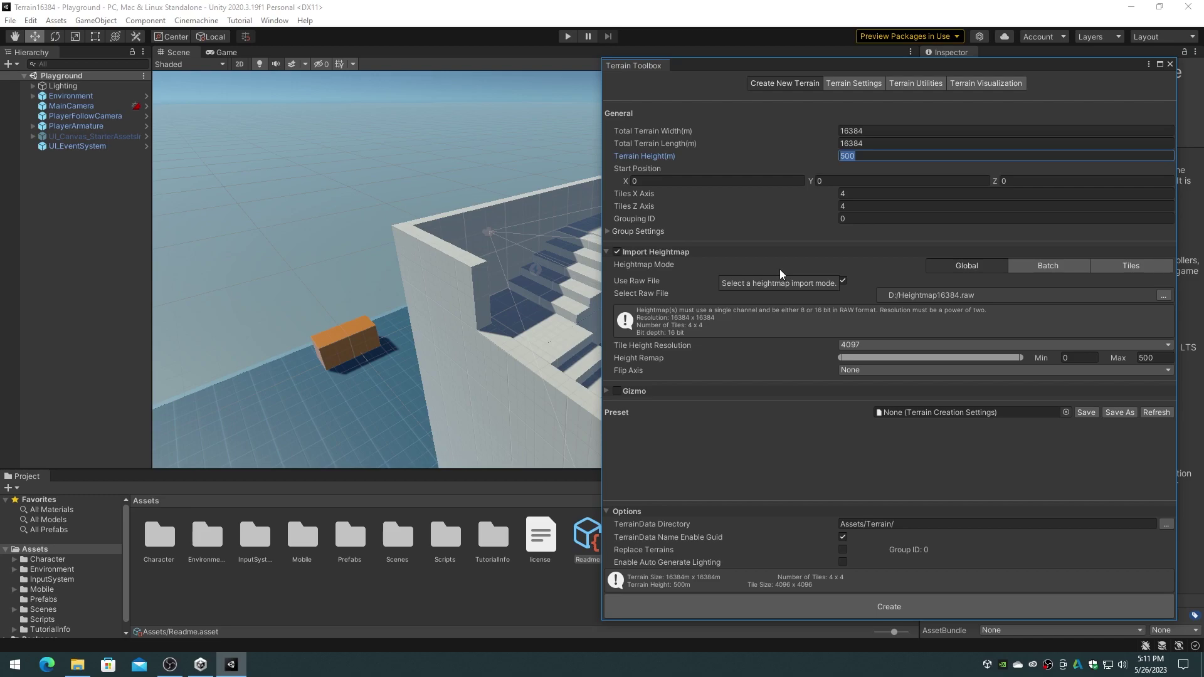
{"action": "type", "text": "3600"}
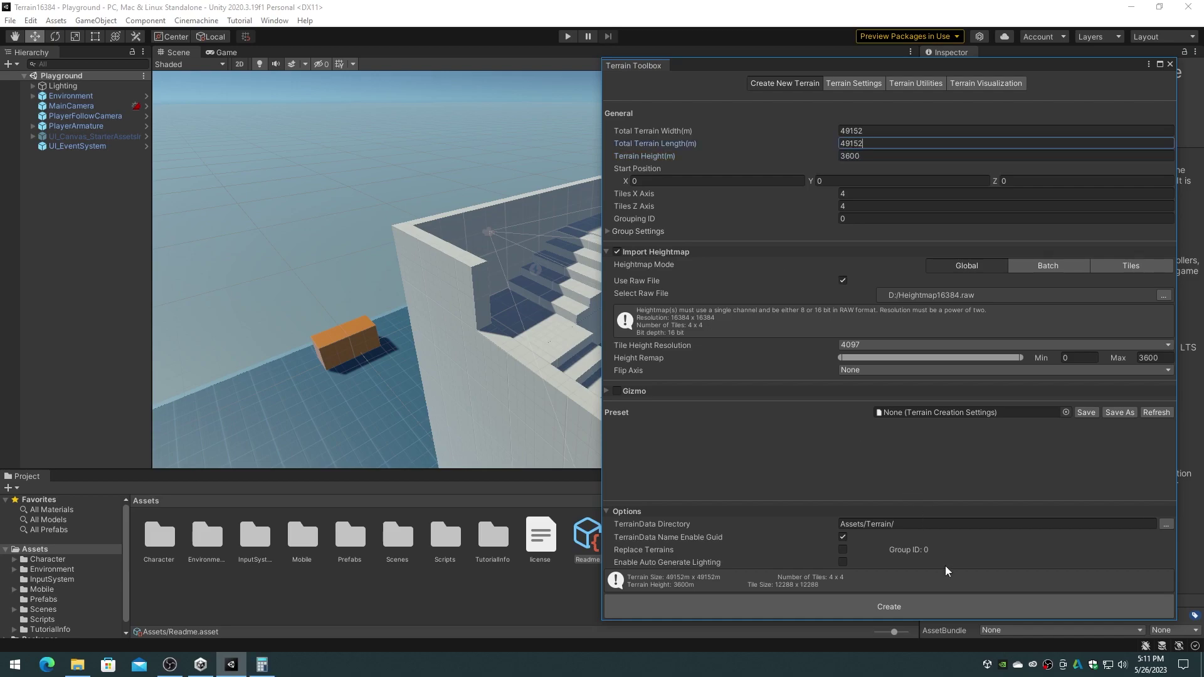
{"action": "left_click", "coordinate": [900, 607]}
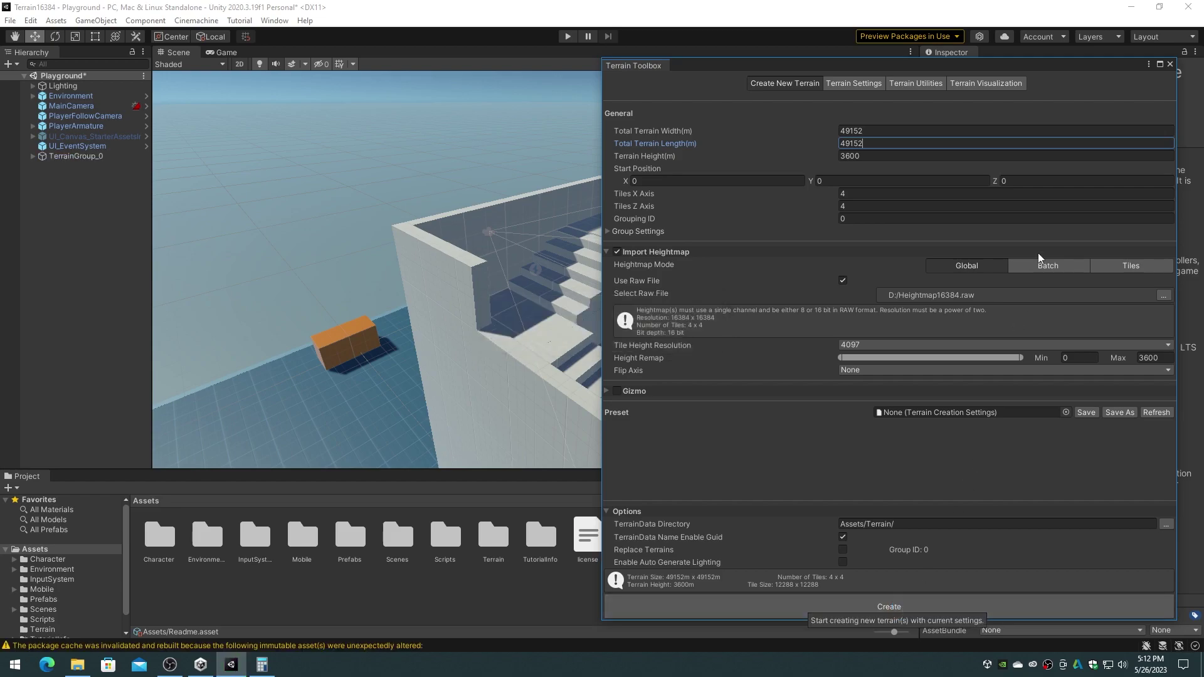
{"action": "left_click", "coordinate": [1170, 64]}
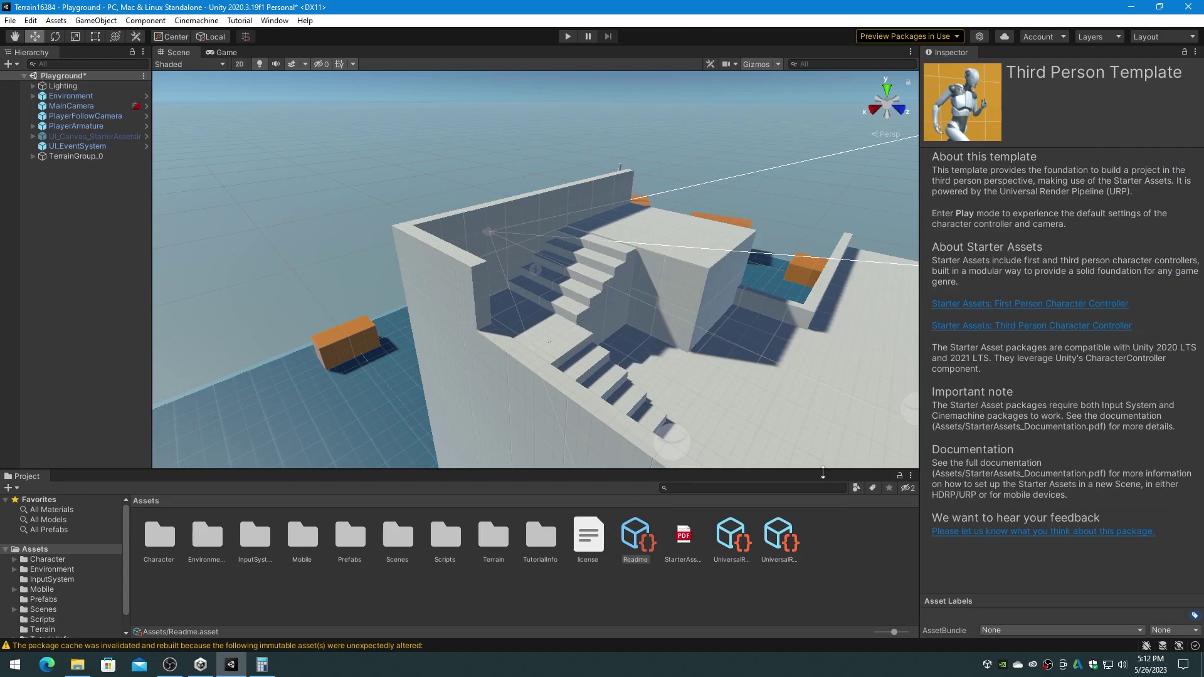